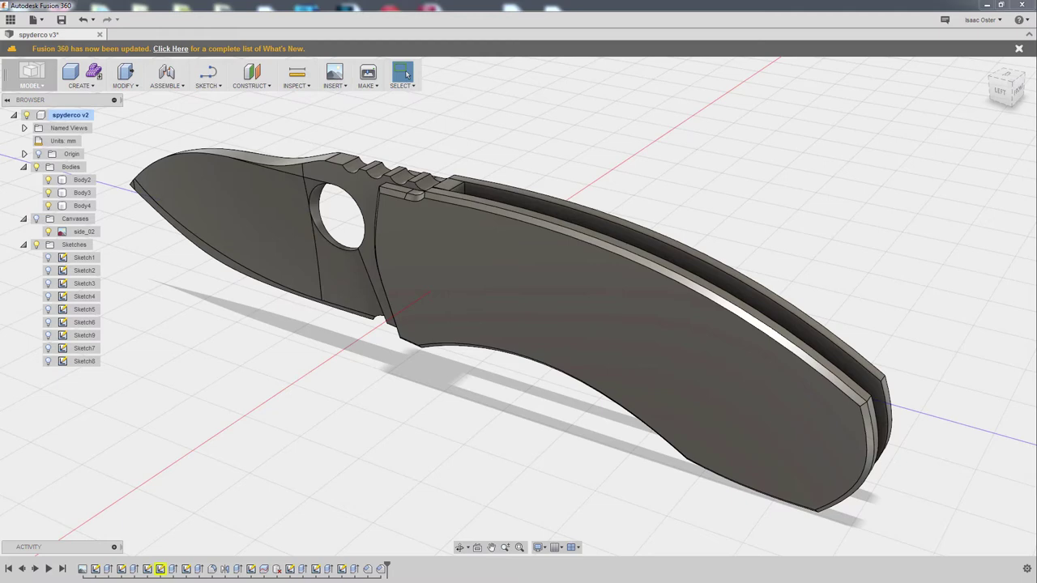
# Show the side_02 reference canvas behind the knife model.
pyautogui.keyDown('shift'); pyautogui.moveTo(669, 284); pyautogui.dragTo(522, 376, button='middle'); pyautogui.keyUp('shift')
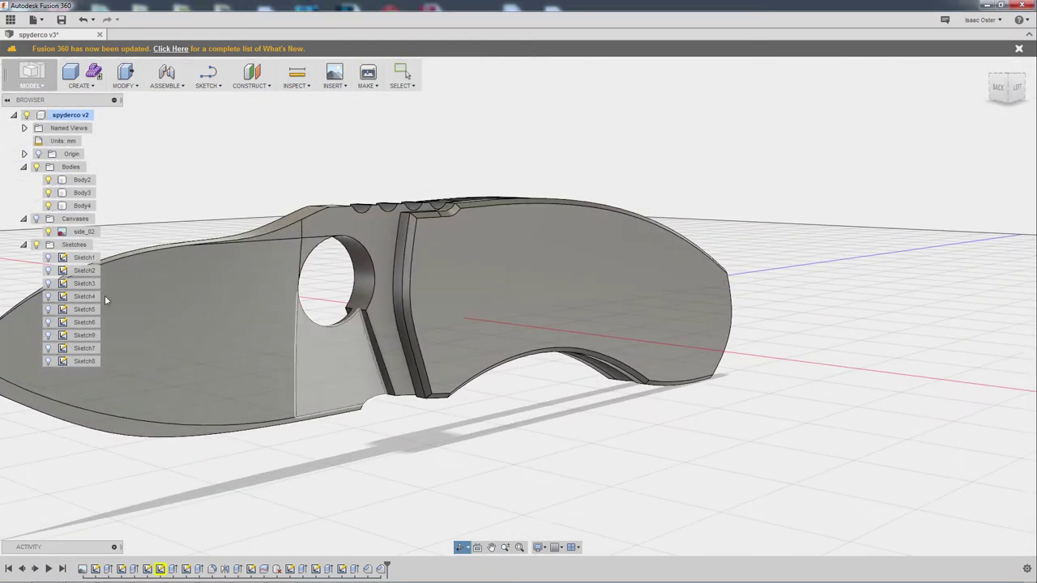
pyautogui.click(49, 232)
# Replace the reference canvas's image with the side_01 picture.
pyautogui.rightClick(85, 233)
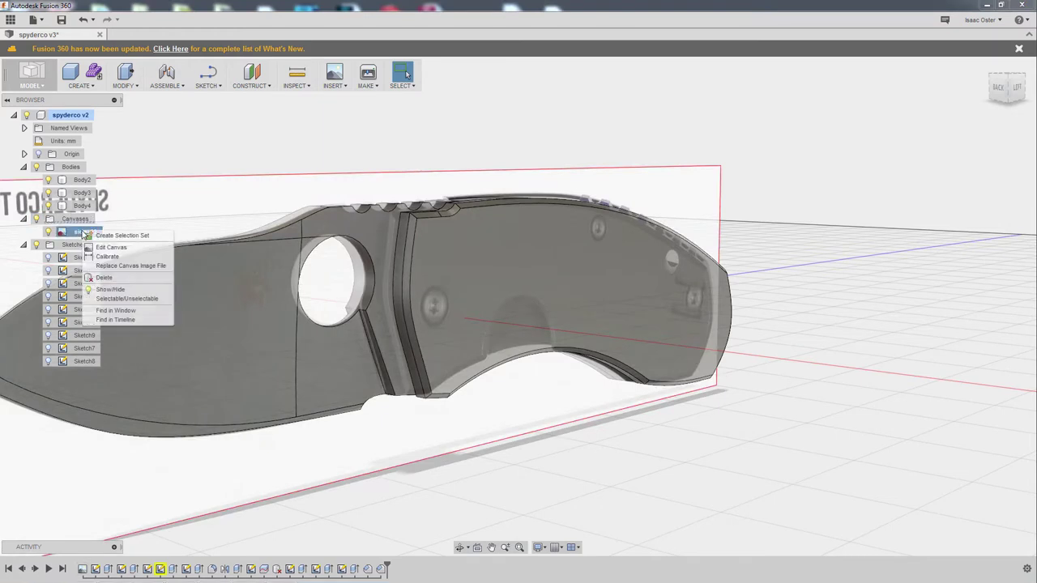
pyautogui.click(113, 248)
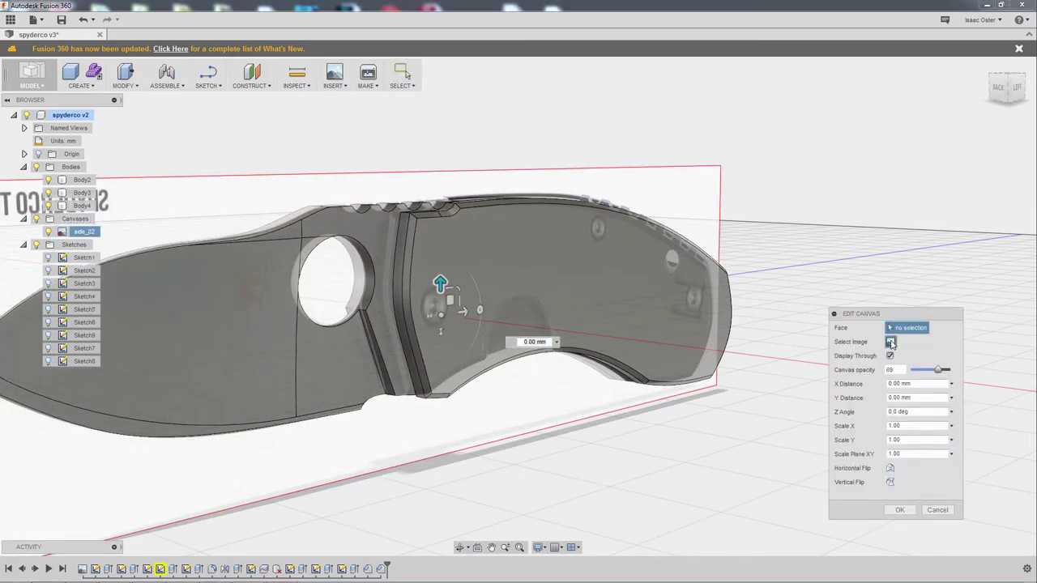
pyautogui.click(891, 341)
pyautogui.click(693, 212)
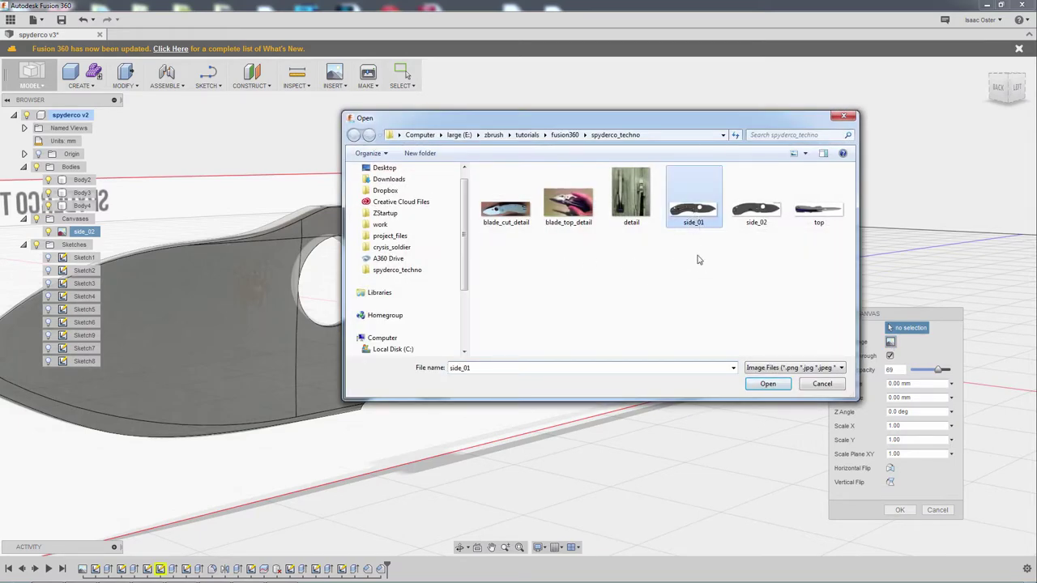
pyautogui.click(766, 384)
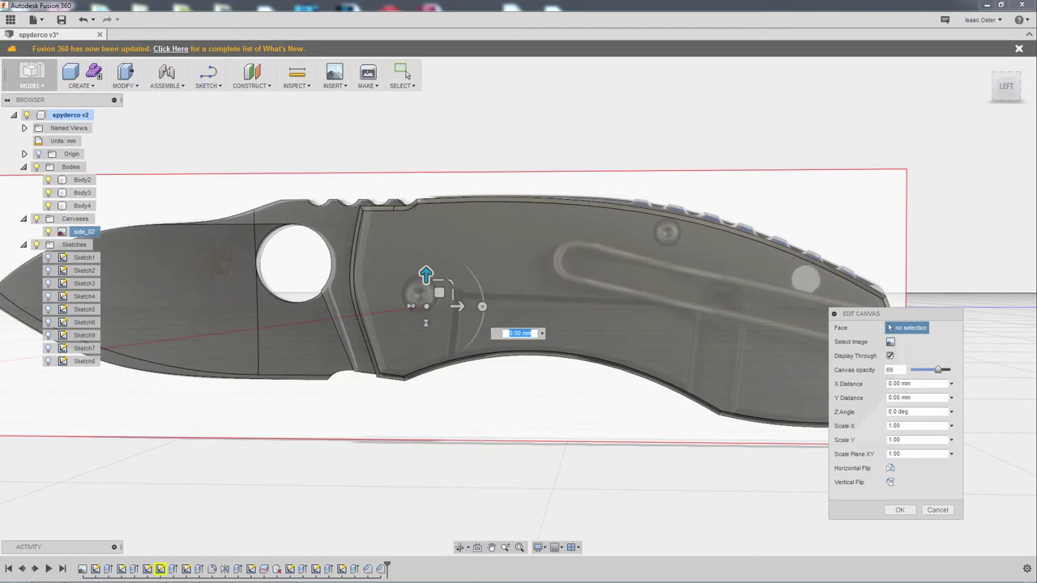
pyautogui.click(898, 510)
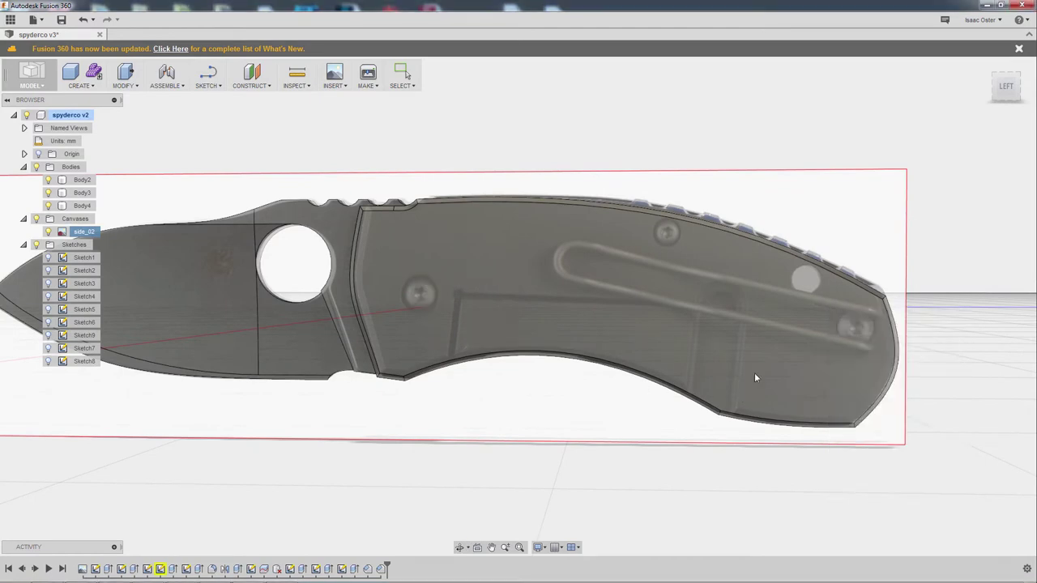
# Start a sketch on the knife's central side plane, looking straight at it from the left.
pyautogui.keyDown('shift'); pyautogui.moveTo(672, 437); pyautogui.dragTo(778, 359, button='middle'); pyautogui.keyUp('shift')
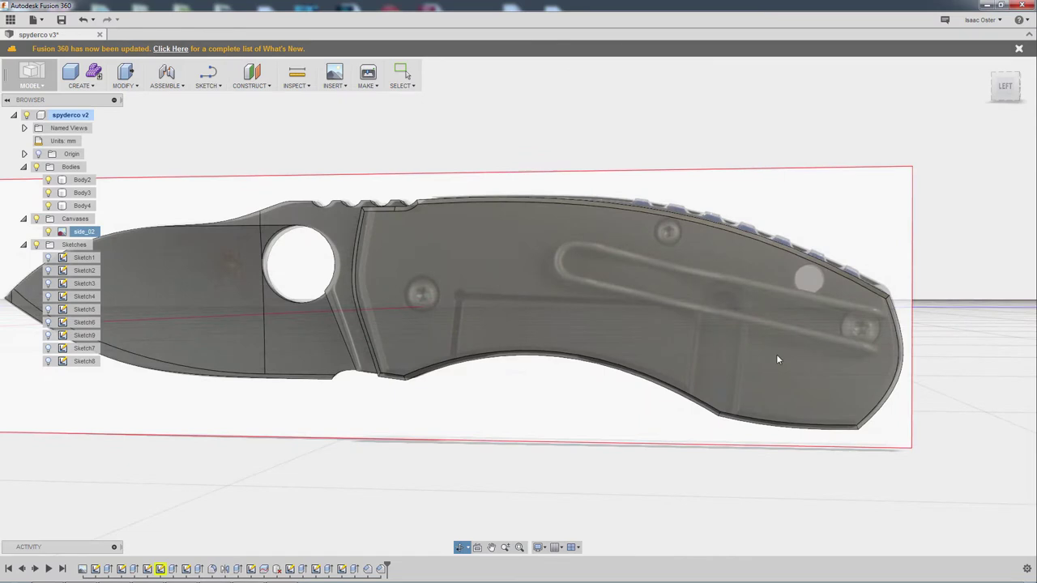
pyautogui.click(1004, 88)
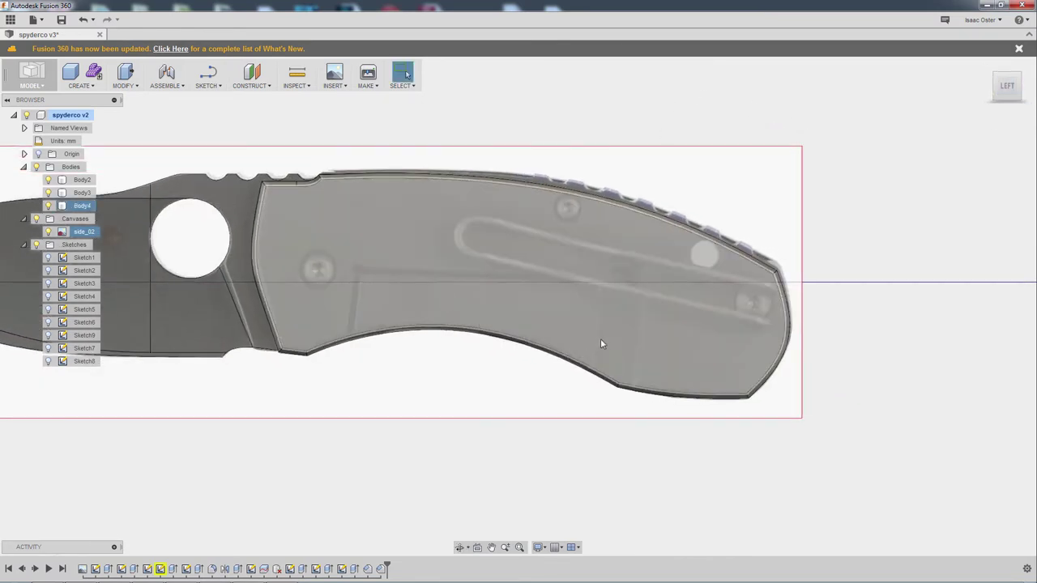
pyautogui.moveTo(528, 444)
pyautogui.mouseDown(button='middle')
pyautogui.moveTo(405, 450)
pyautogui.moveTo(335, 468)
pyautogui.mouseUp(button='middle')
pyautogui.scroll(2, 407, 445)
pyautogui.click(202, 87)
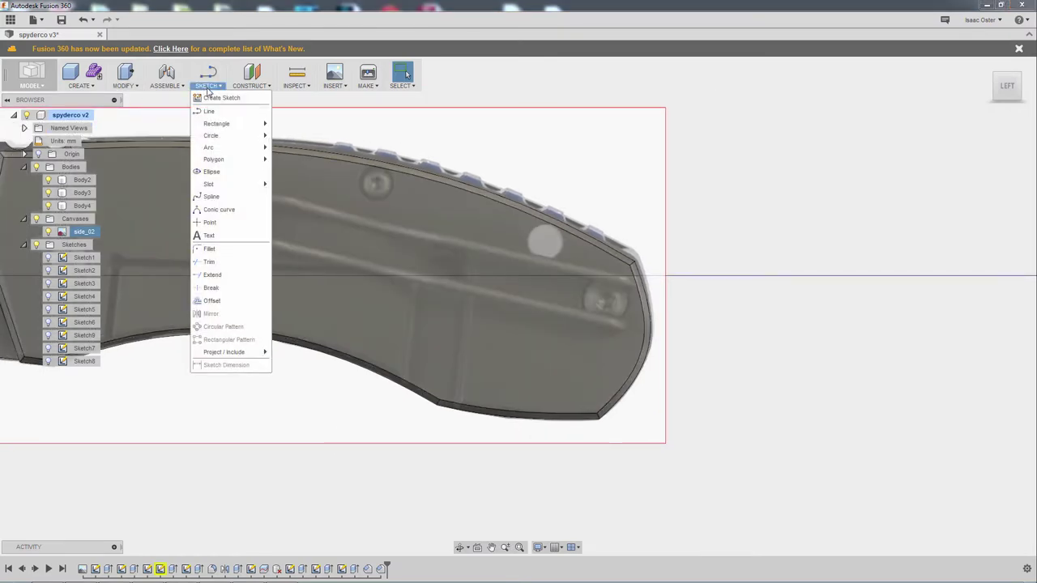
pyautogui.click(219, 97)
pyautogui.click(747, 220)
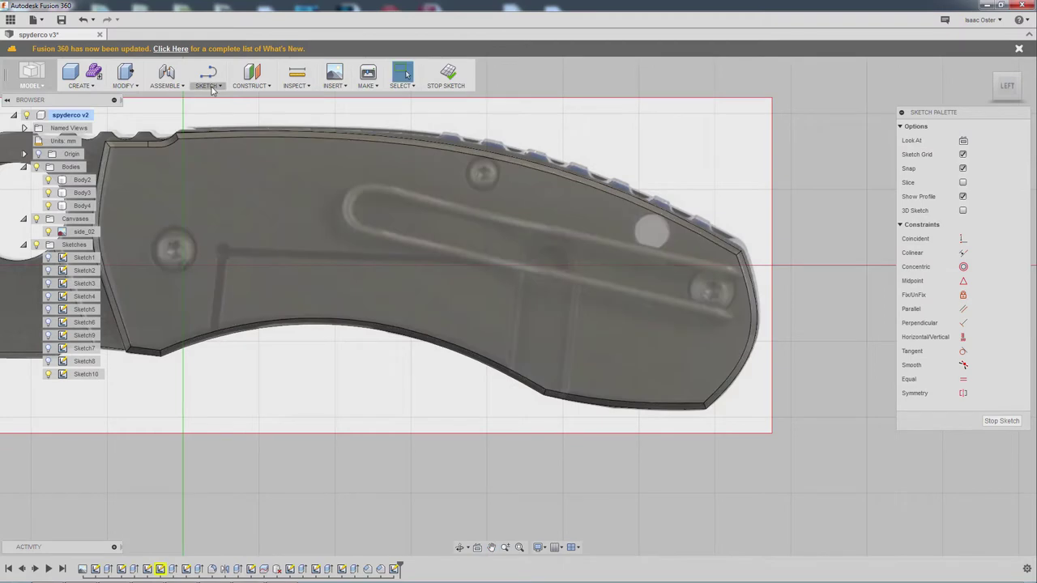
# Sketch a near-vertical center-to-center slot about 24 mm between centers and 8 mm wide across the handle's lower edge, and finish the sketch.
pyautogui.click(207, 85)
pyautogui.moveTo(227, 185)
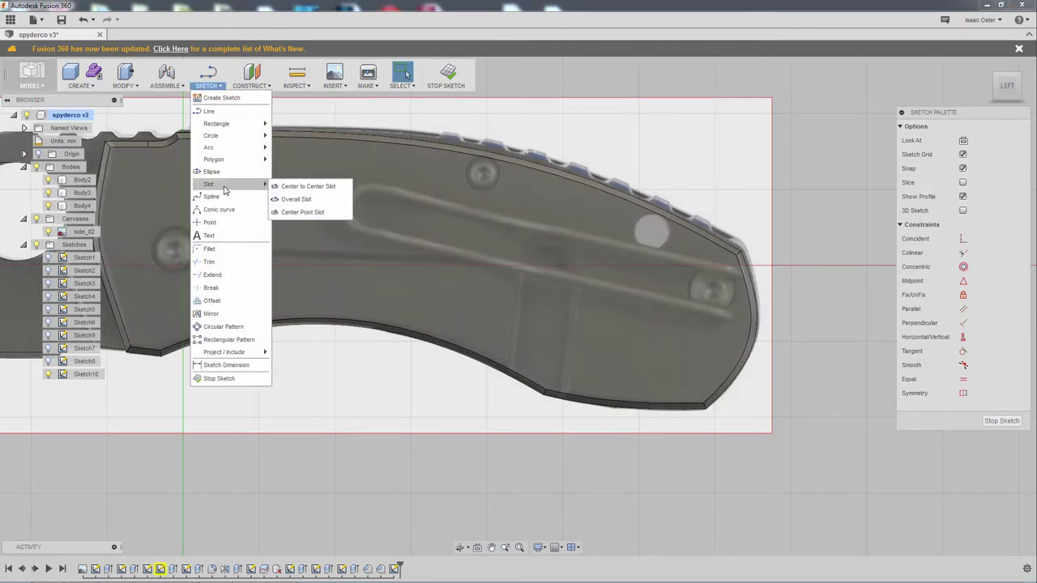
pyautogui.click(310, 187)
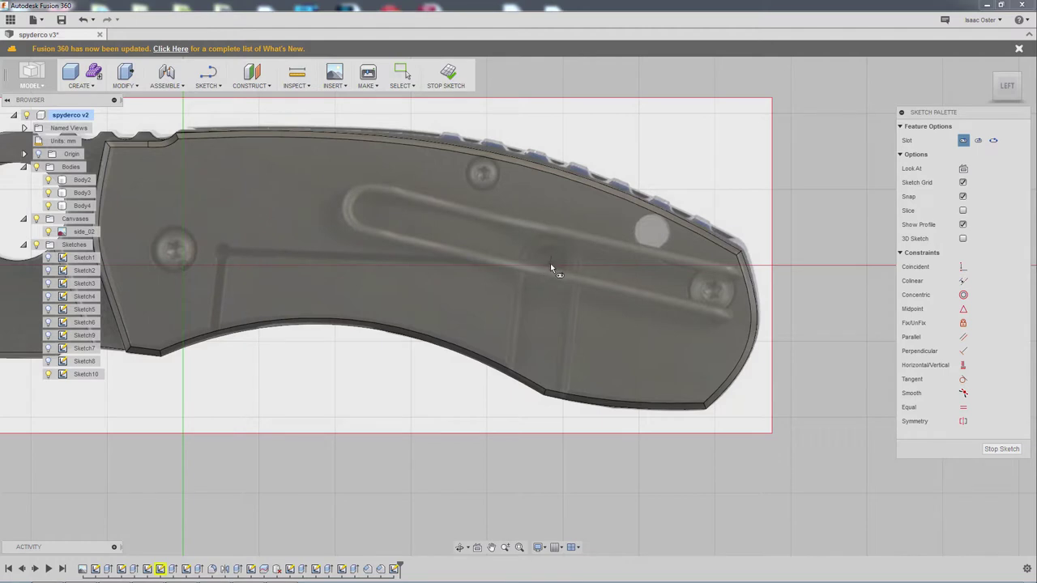
pyautogui.click(550, 266)
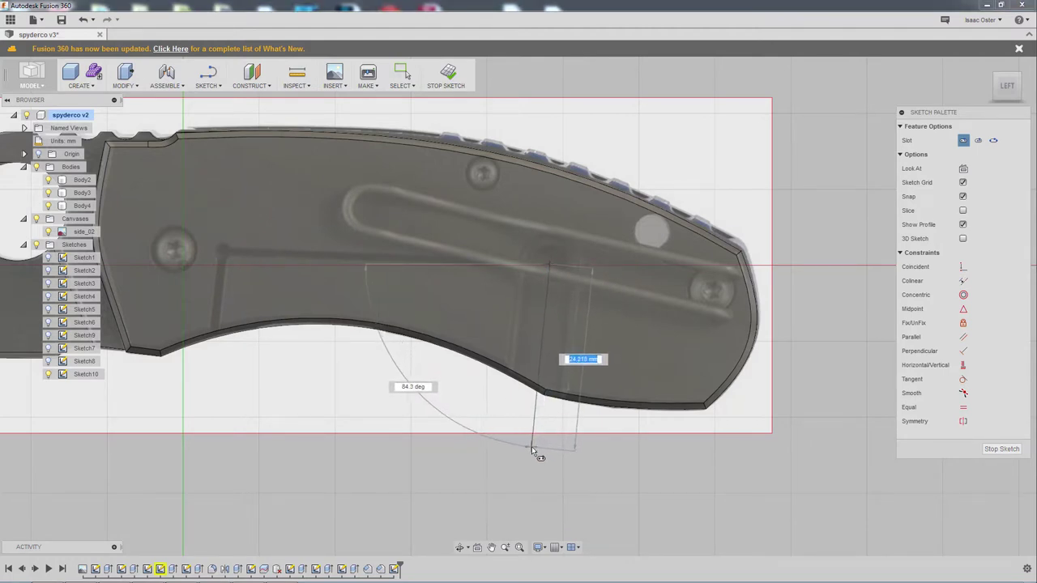
pyautogui.click(531, 447)
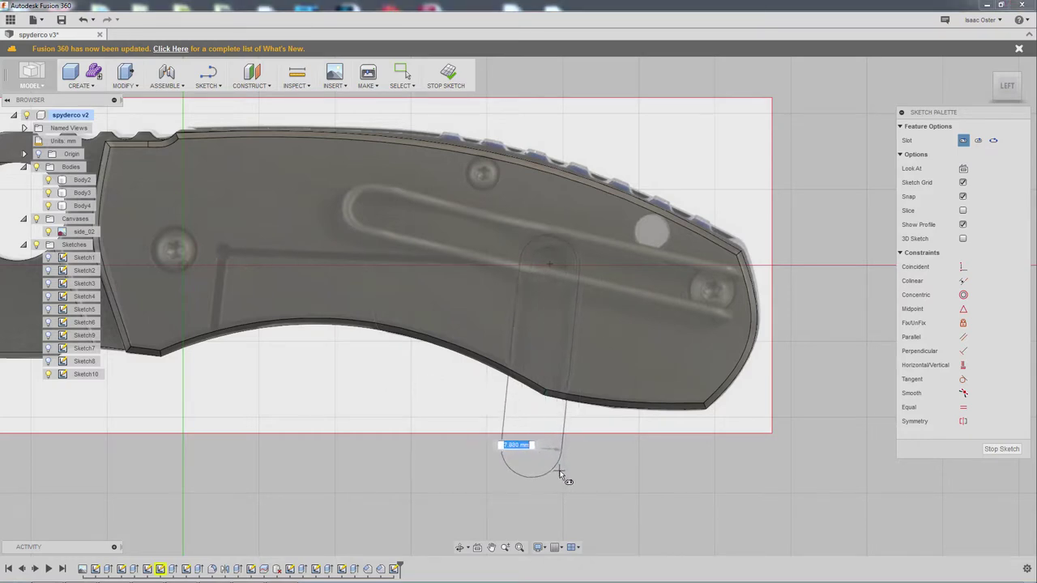
pyautogui.click(561, 470)
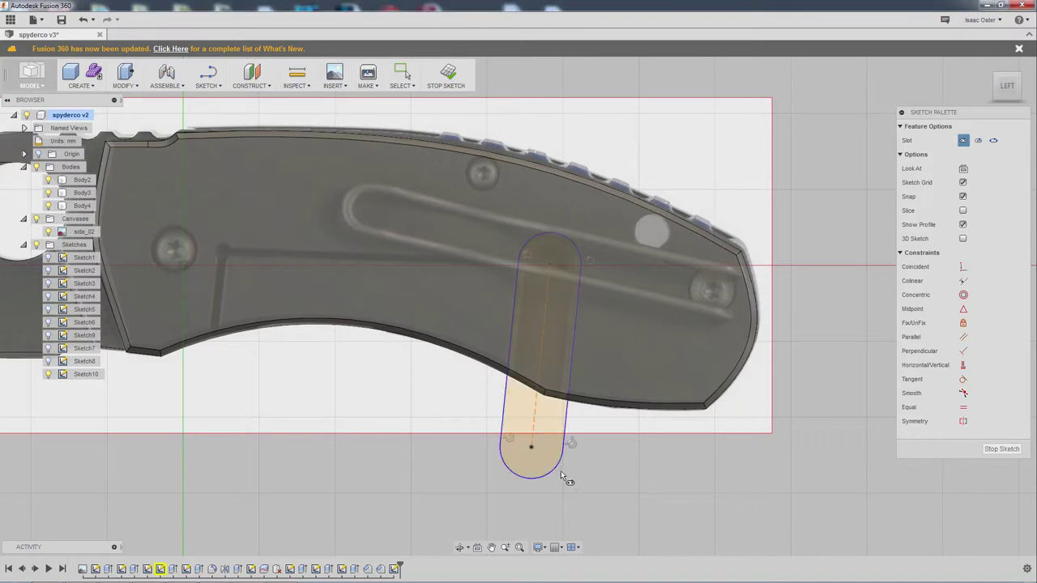
pyautogui.moveTo(666, 435)
pyautogui.keyDown('shift'); pyautogui.mouseDown(button='middle')
pyautogui.moveTo(688, 435)
pyautogui.moveTo(664, 424)
pyautogui.moveTo(678, 433)
pyautogui.moveTo(639, 435)
pyautogui.moveTo(653, 442)
pyautogui.mouseUp(button='middle'); pyautogui.keyUp('shift')
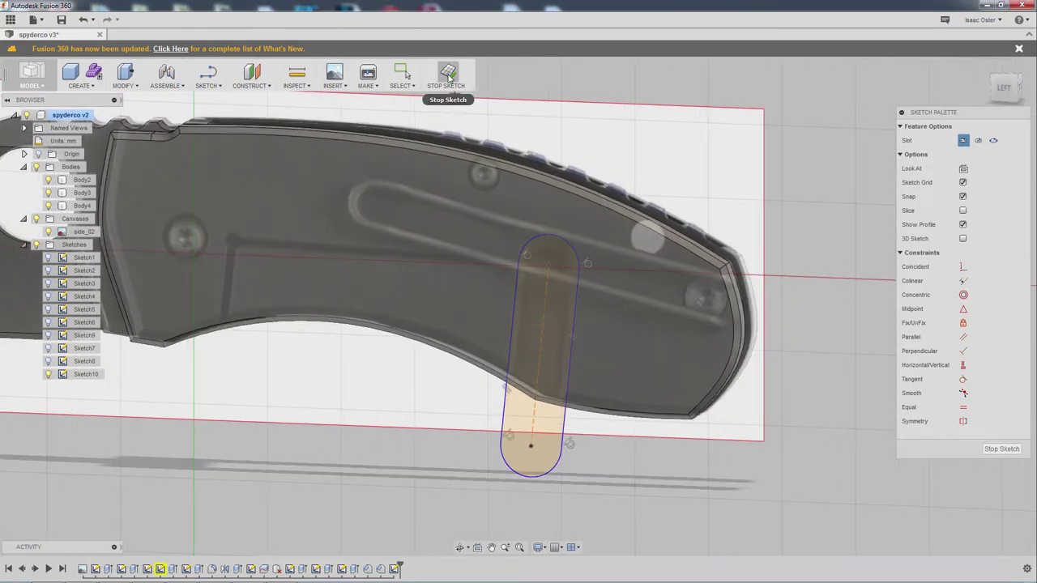
pyautogui.click(446, 75)
# Check the slot profile's position against the handle, and undo the slot sketch and the canvas image replacement.
pyautogui.moveTo(583, 373)
pyautogui.keyDown('shift'); pyautogui.mouseDown(button='middle')
pyautogui.moveTo(621, 385)
pyautogui.moveTo(608, 375)
pyautogui.mouseUp(button='middle'); pyautogui.keyUp('shift')
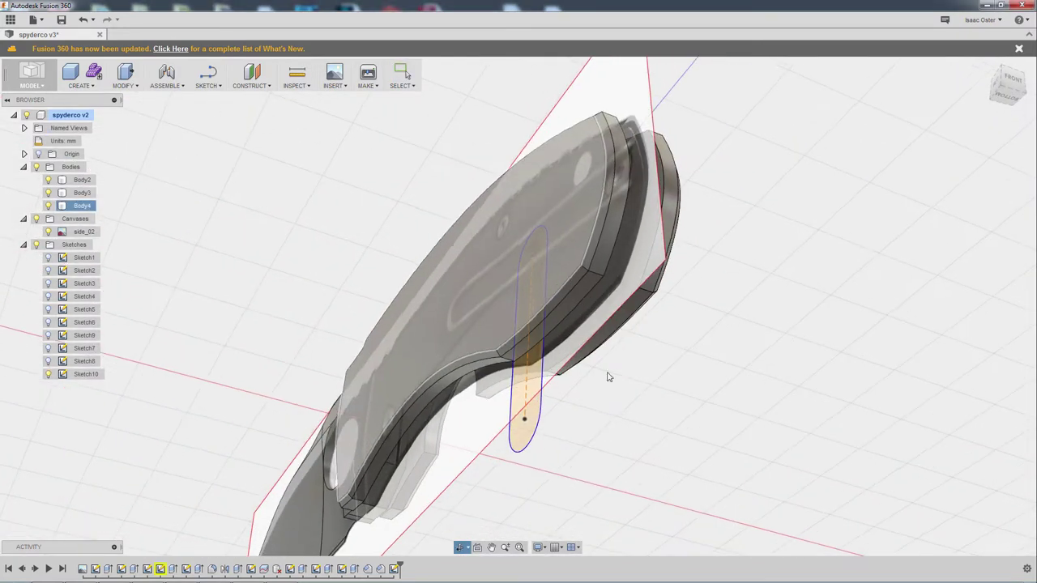
pyautogui.click(543, 377)
pyautogui.keyDown('shift'); pyautogui.moveTo(615, 415); pyautogui.dragTo(592, 262, button='middle'); pyautogui.keyUp('shift')
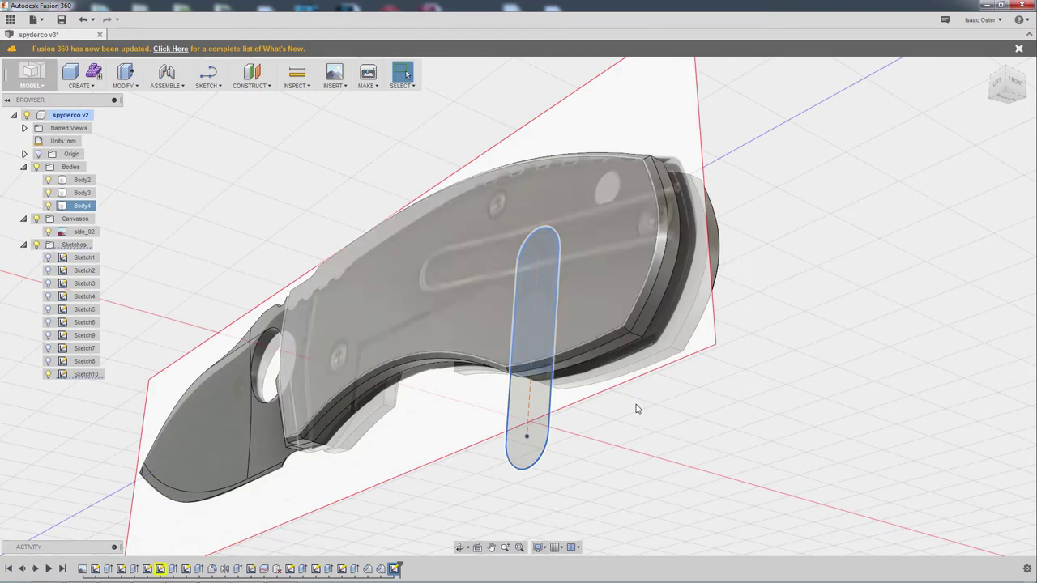
pyautogui.hotkey('ctrl', 'z')
pyautogui.hotkey('ctrl', 'z')
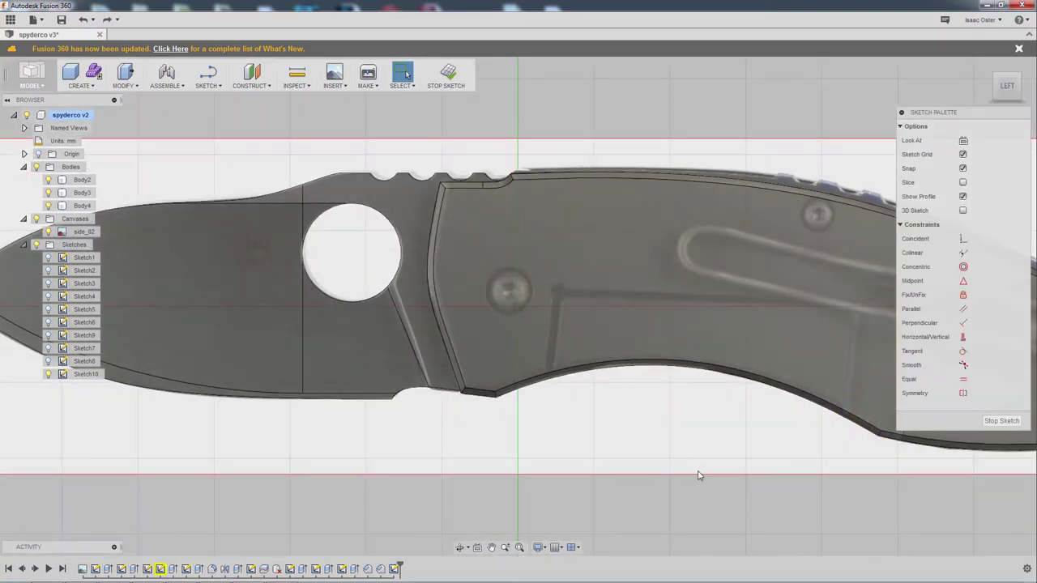
pyautogui.hotkey('ctrl', 'z')
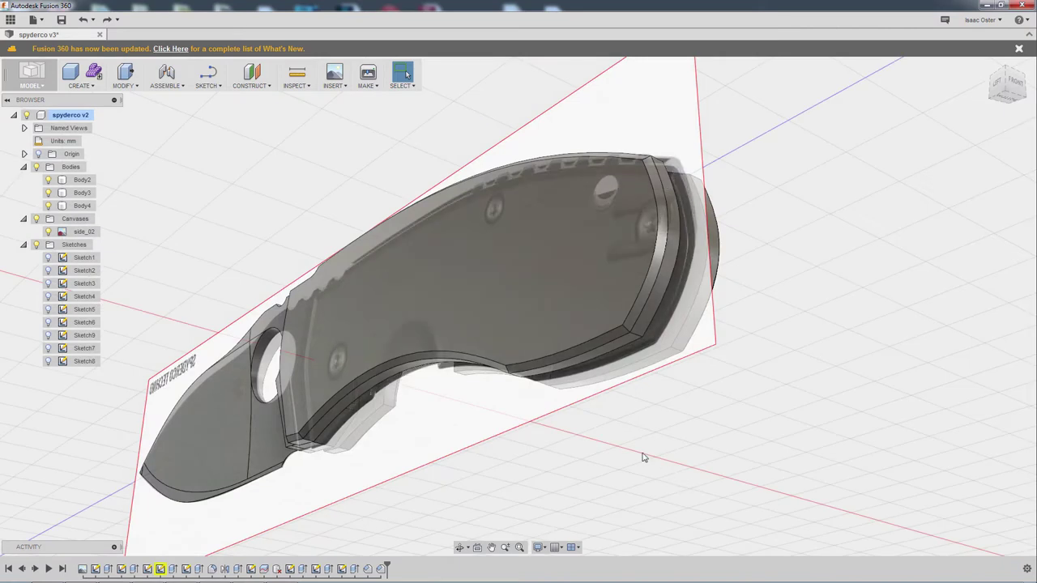
# Start a new sketch on the flat outer face of the near handle scale.
pyautogui.click(575, 269)
pyautogui.click(851, 262)
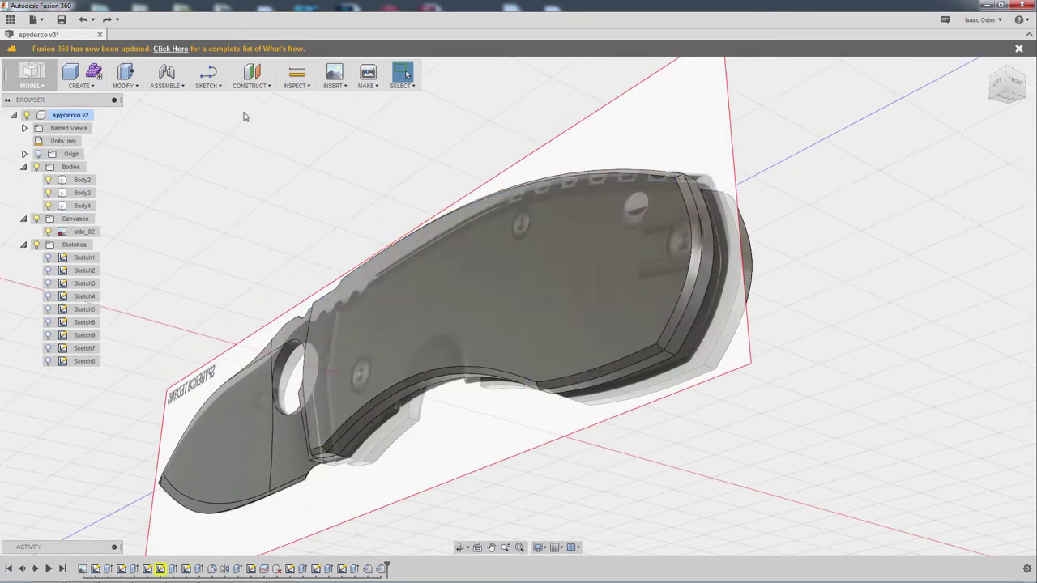
pyautogui.click(209, 84)
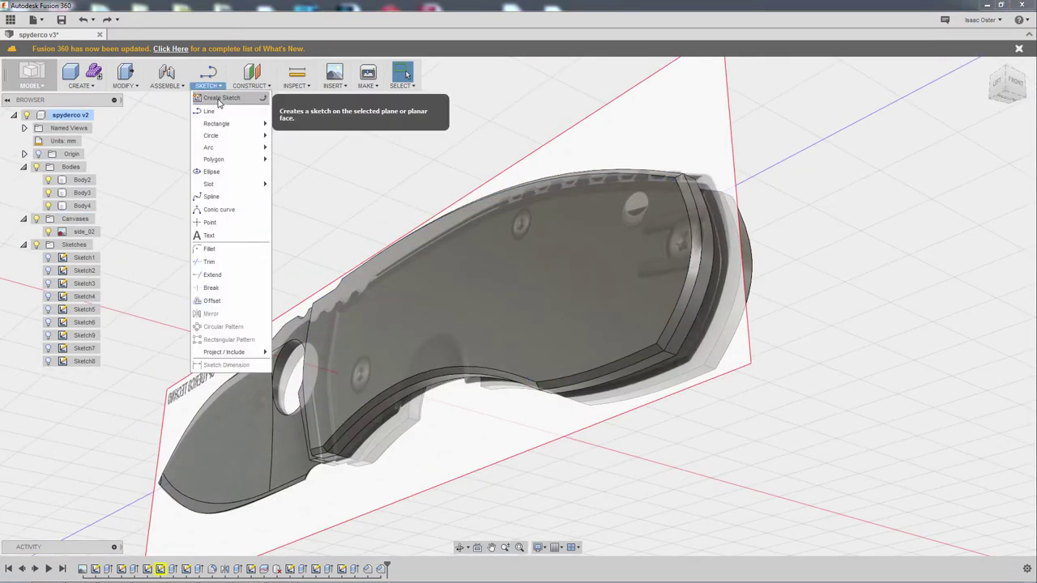
pyautogui.click(221, 98)
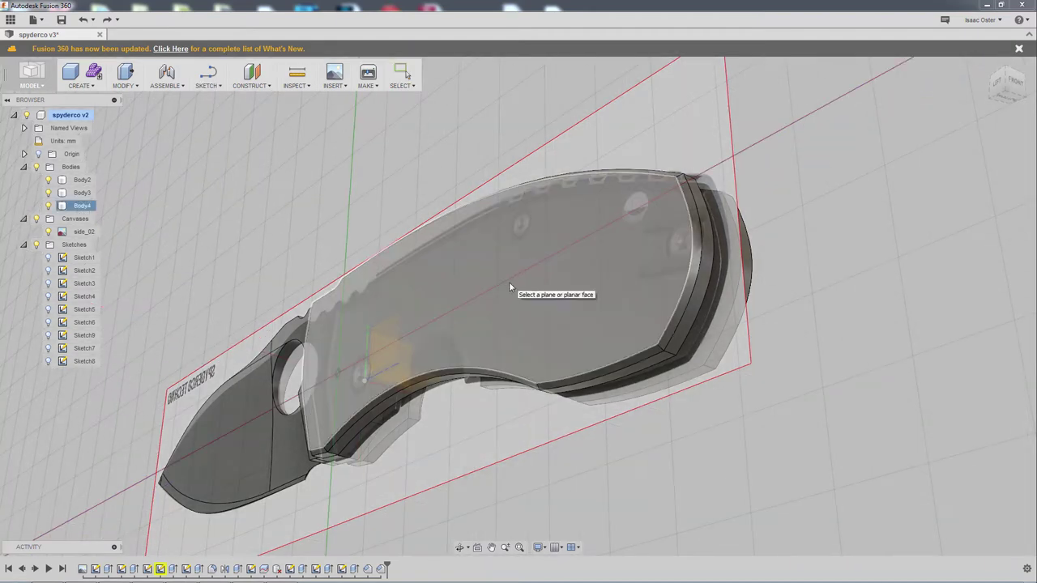
pyautogui.click(510, 285)
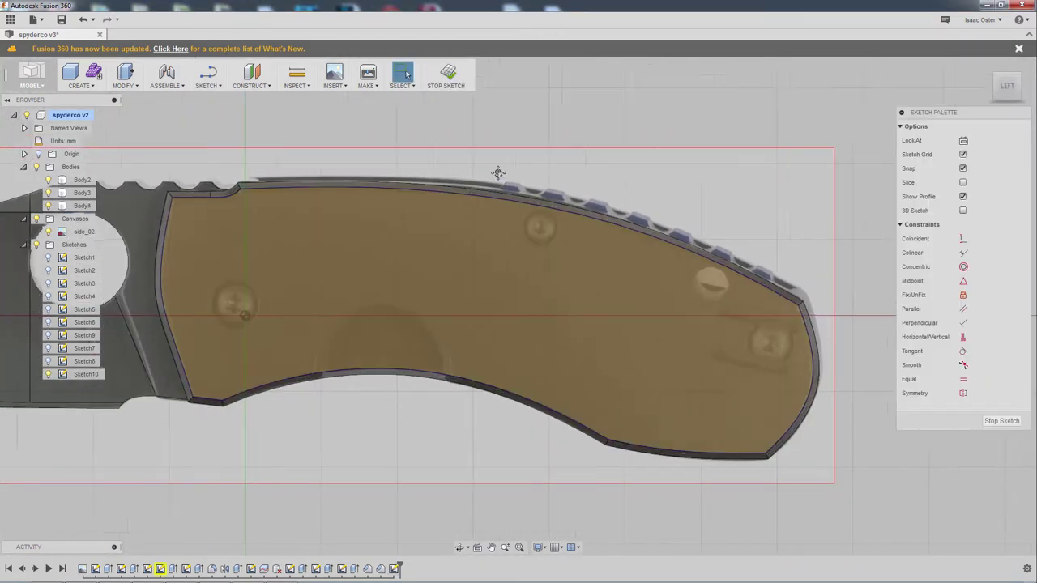
pyautogui.moveTo(185, 115); pyautogui.dragTo(786, 519)
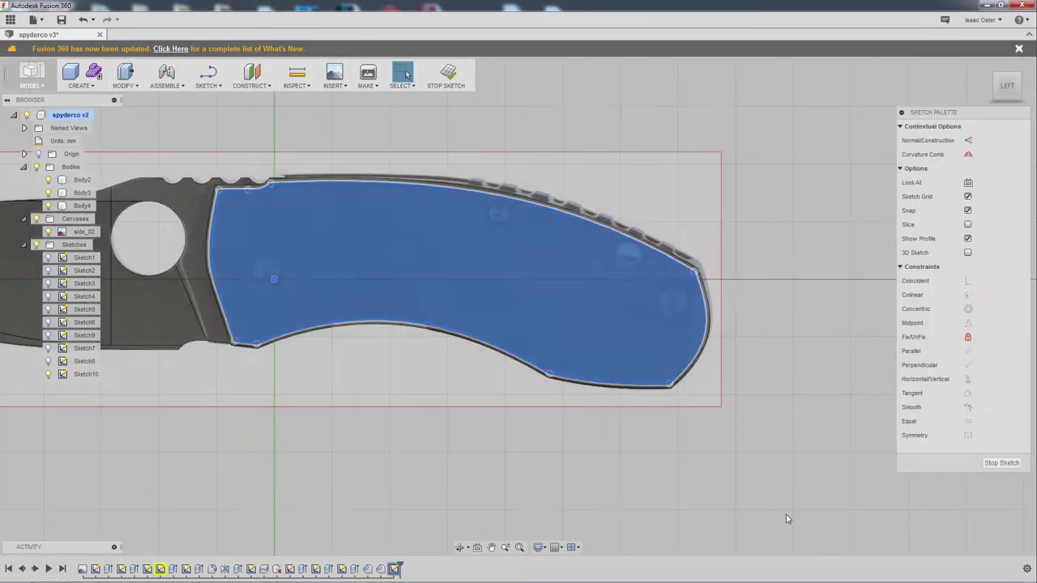
pyautogui.click(786, 519)
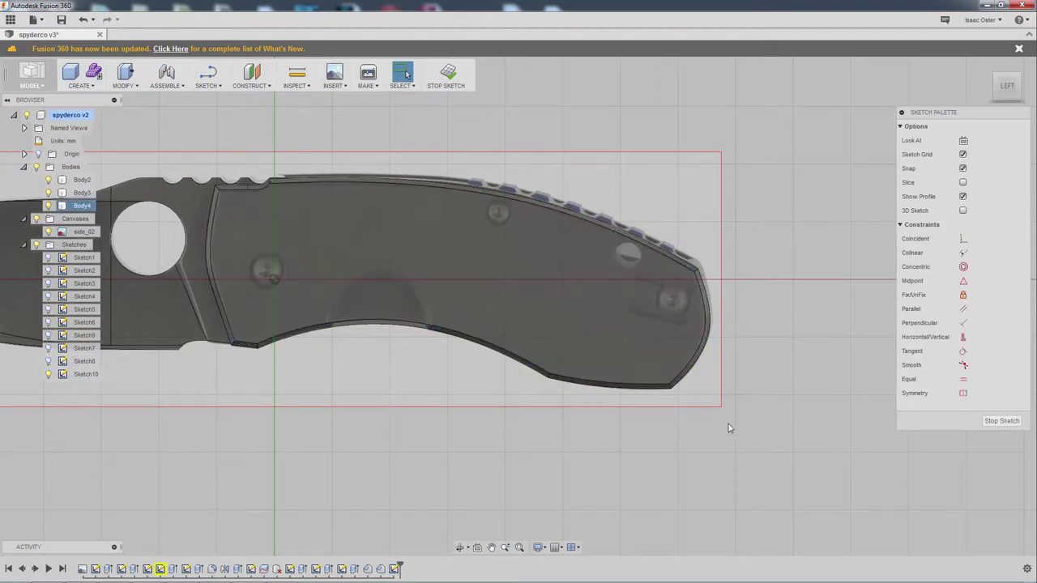
# Edit the reference canvas to use the side_01 image showing the pocket clip.
pyautogui.rightClick(75, 235)
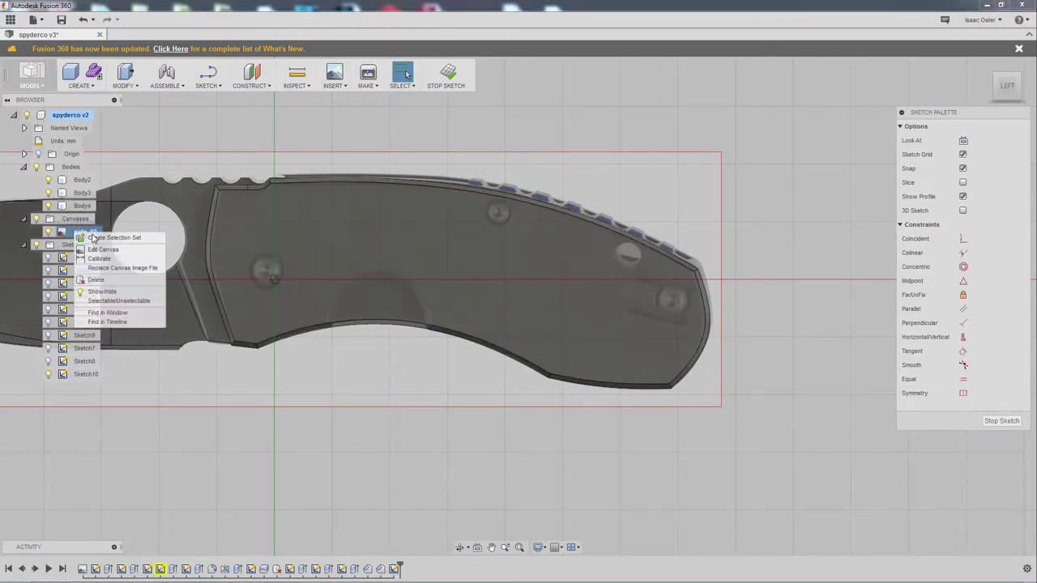
pyautogui.click(97, 248)
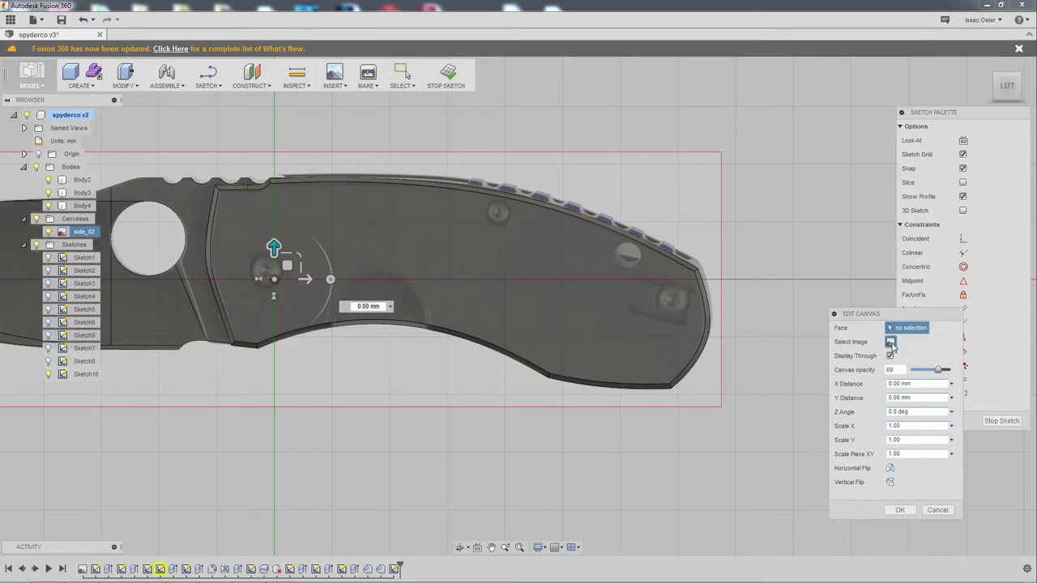
pyautogui.click(891, 342)
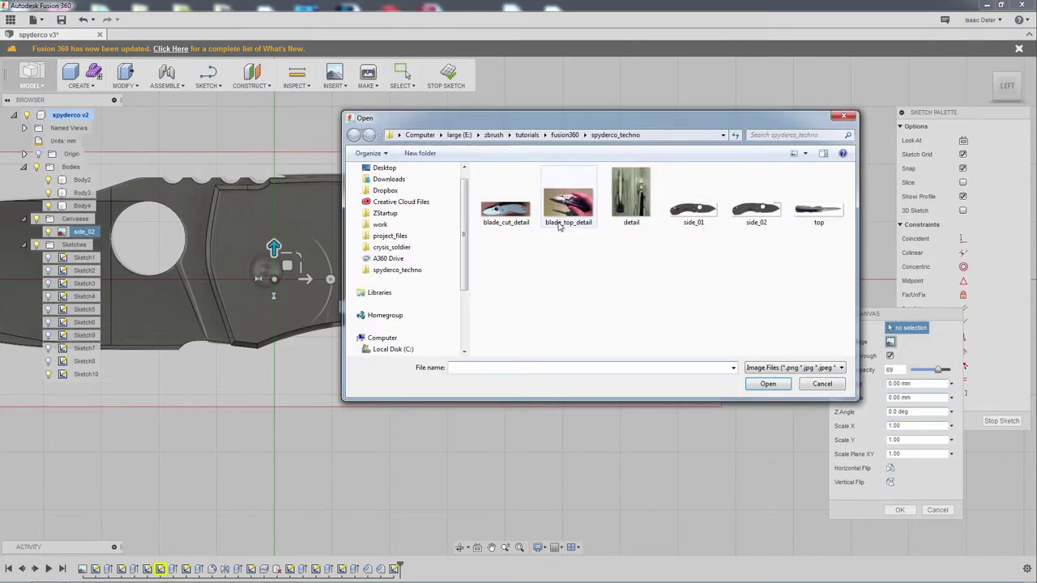
pyautogui.click(770, 383)
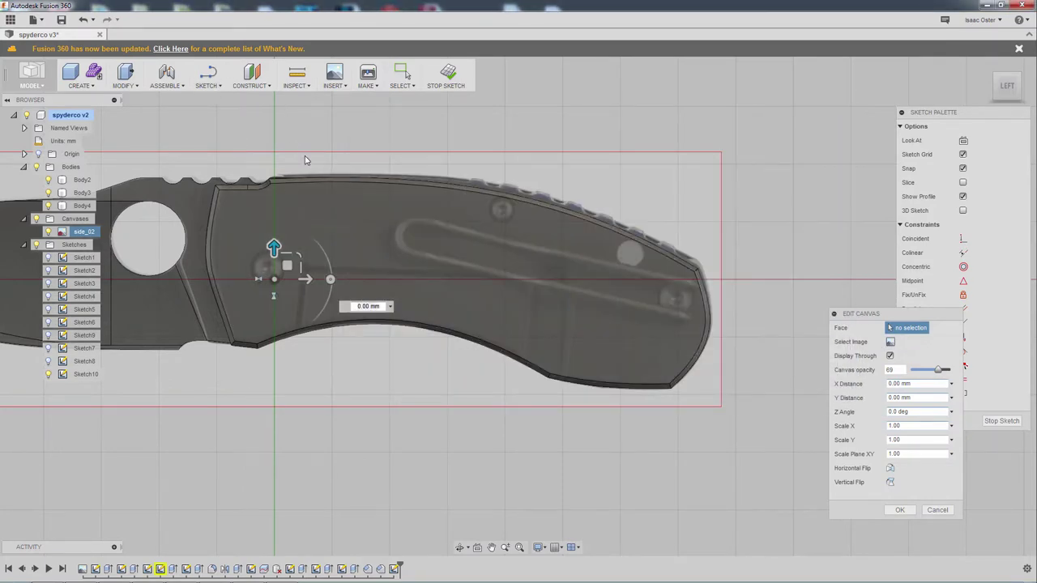
pyautogui.moveTo(304, 156); pyautogui.dragTo(244, 154, button='middle')
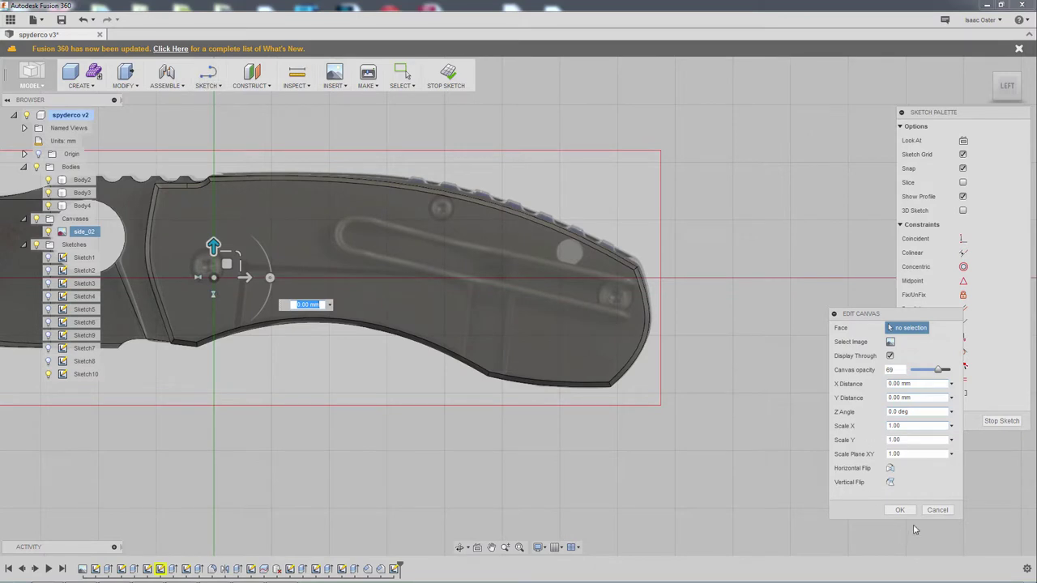
pyautogui.click(900, 511)
# Sketch a near-vertical center-to-center slot about 28 mm between centers and 8 mm wide across the handle's lower edge, and finish the sketch.
pyautogui.click(204, 85)
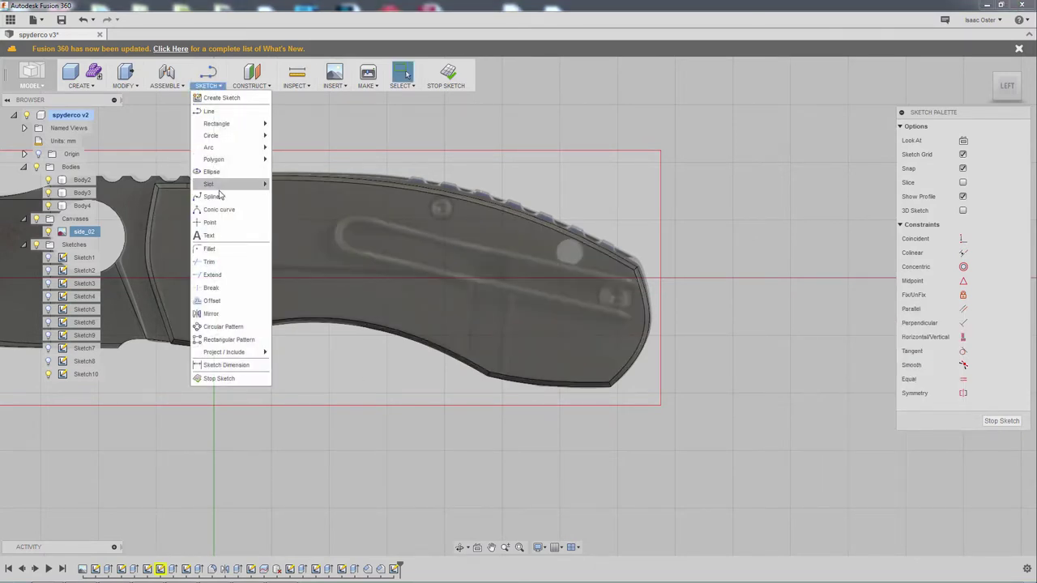
pyautogui.moveTo(243, 185)
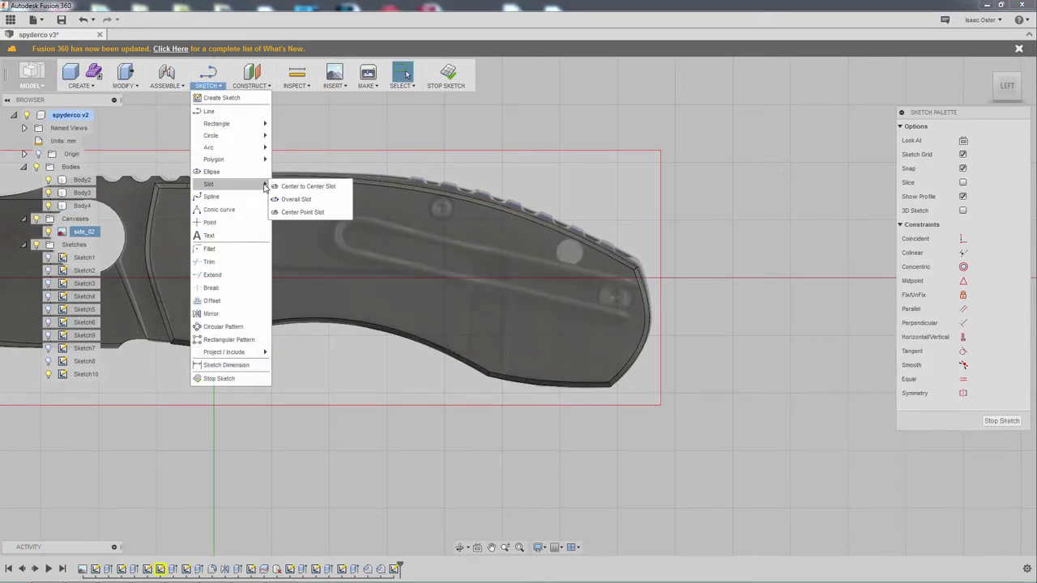
pyautogui.click(308, 186)
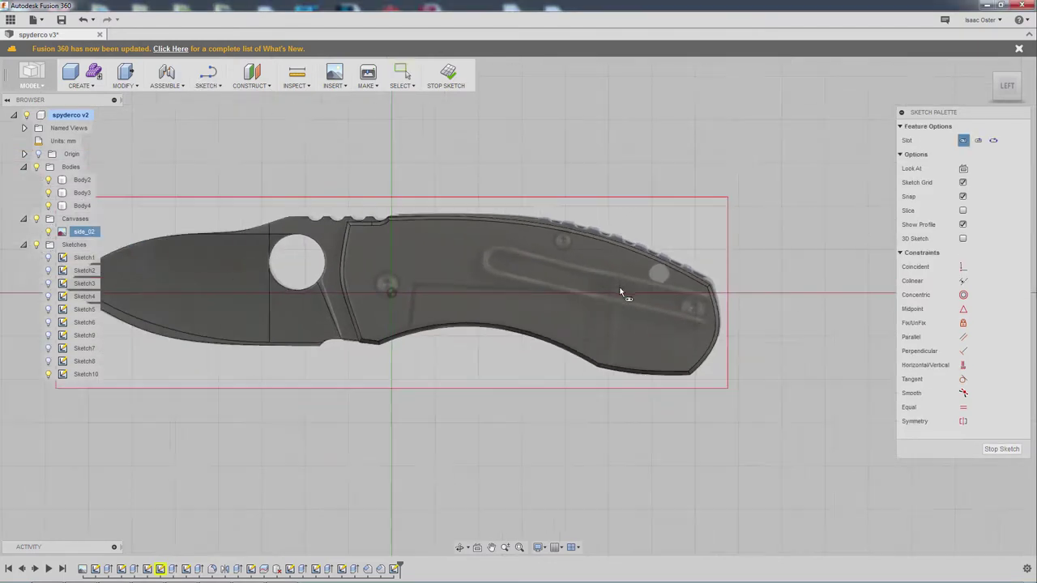
pyautogui.scroll(5, 622, 294)
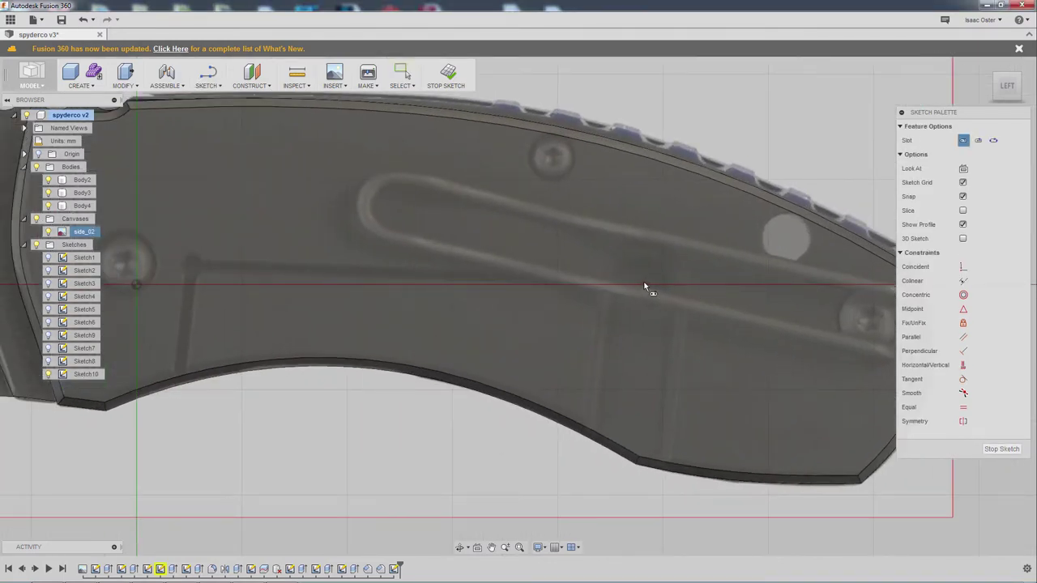
pyautogui.click(644, 286)
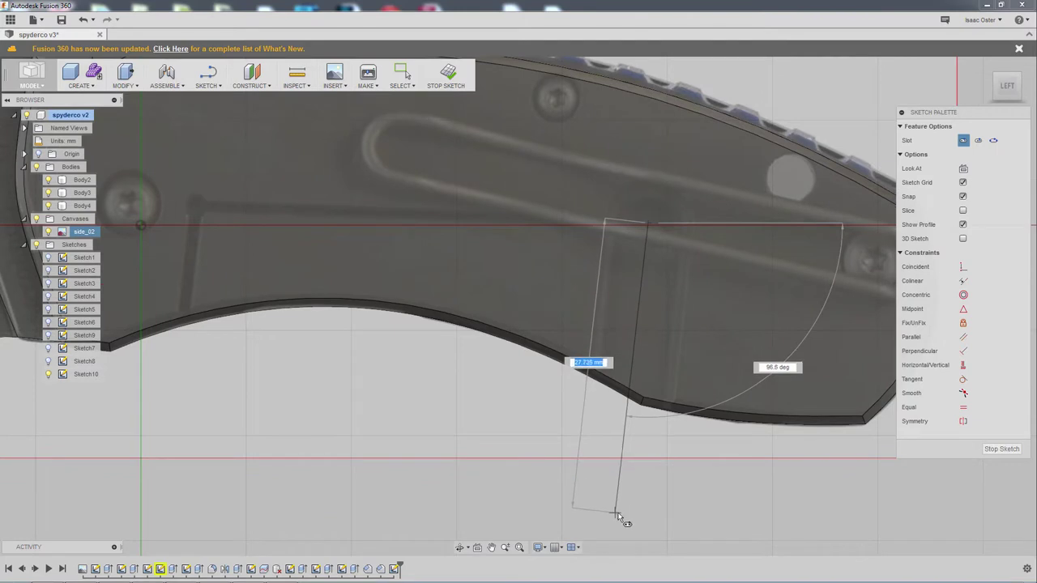
pyautogui.click(615, 511)
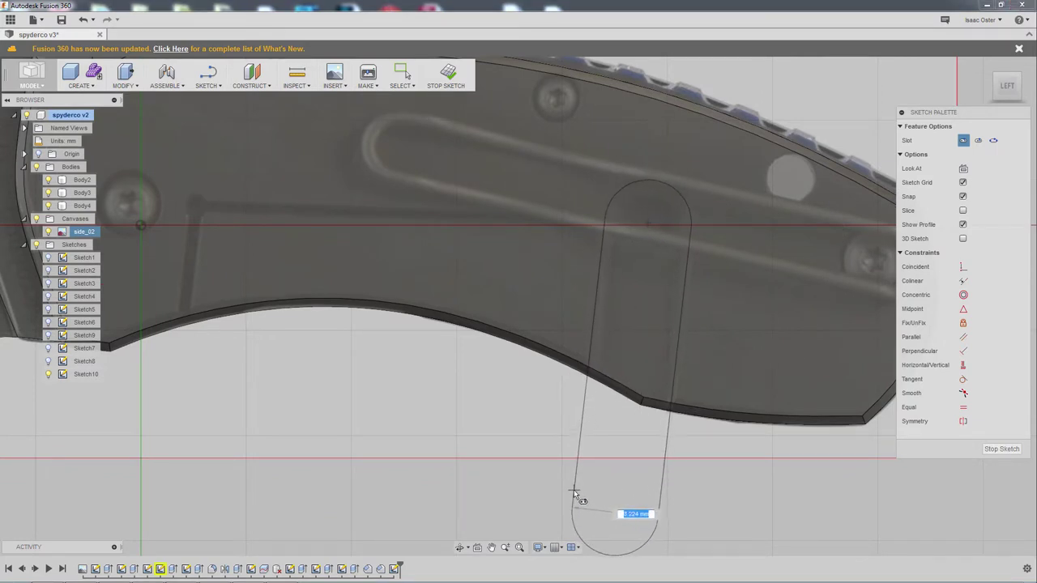
pyautogui.click(574, 491)
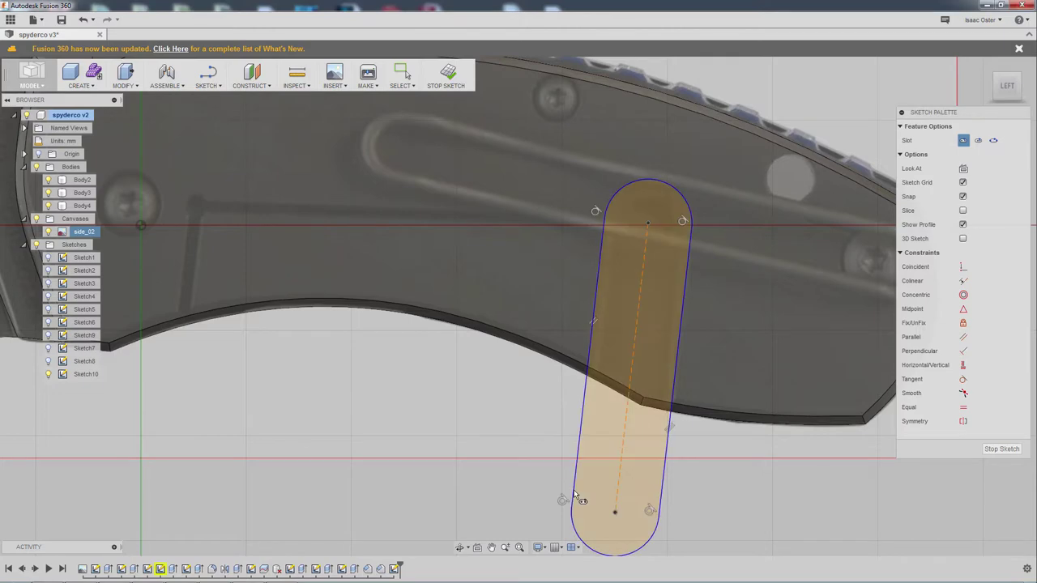
pyautogui.rightClick(756, 461)
pyautogui.click(820, 486)
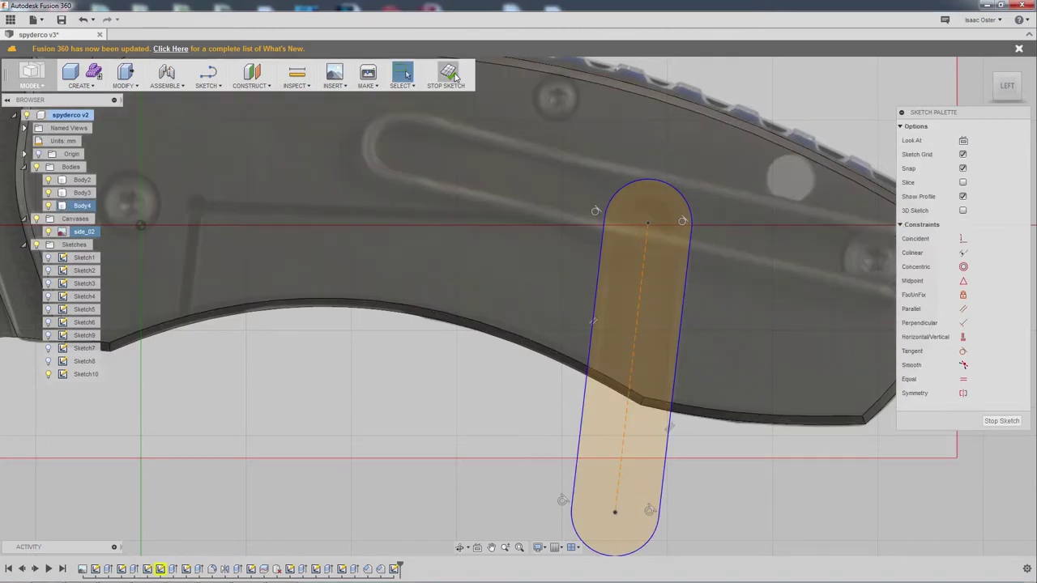
pyautogui.click(450, 75)
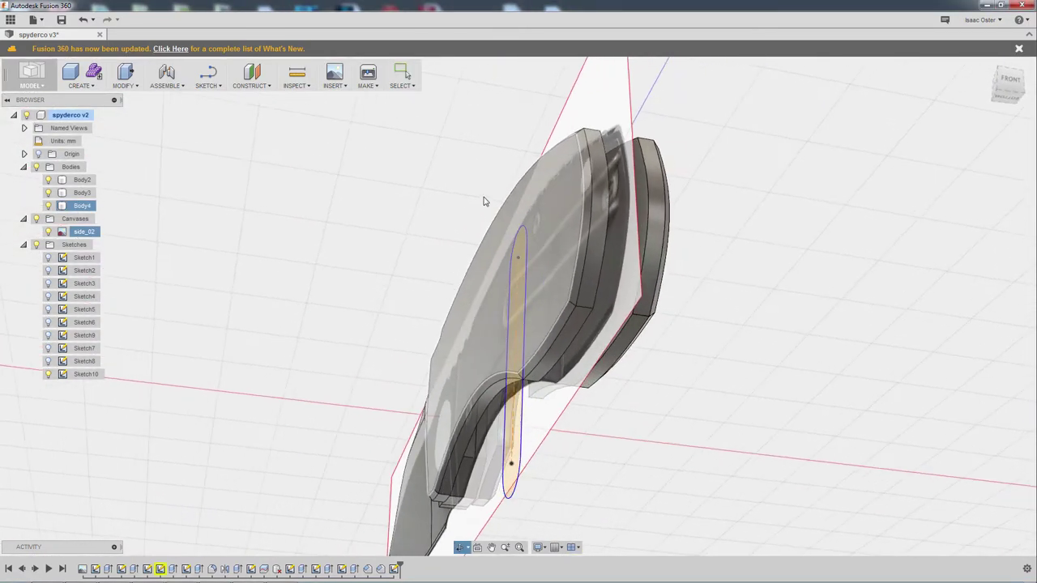
# Press-pull the slot profile 2 mm into the near handle scale as a cut.
pyautogui.moveTo(485, 201)
pyautogui.keyDown('shift'); pyautogui.mouseDown(button='middle')
pyautogui.moveTo(472, 211)
pyautogui.moveTo(530, 174)
pyautogui.moveTo(572, 194)
pyautogui.moveTo(607, 185)
pyautogui.moveTo(565, 236)
pyautogui.moveTo(513, 232)
pyautogui.moveTo(544, 239)
pyautogui.moveTo(518, 232)
pyautogui.moveTo(514, 169)
pyautogui.mouseUp(button='middle'); pyautogui.keyUp('shift')
pyautogui.rightClick(540, 332)
pyautogui.click(576, 320)
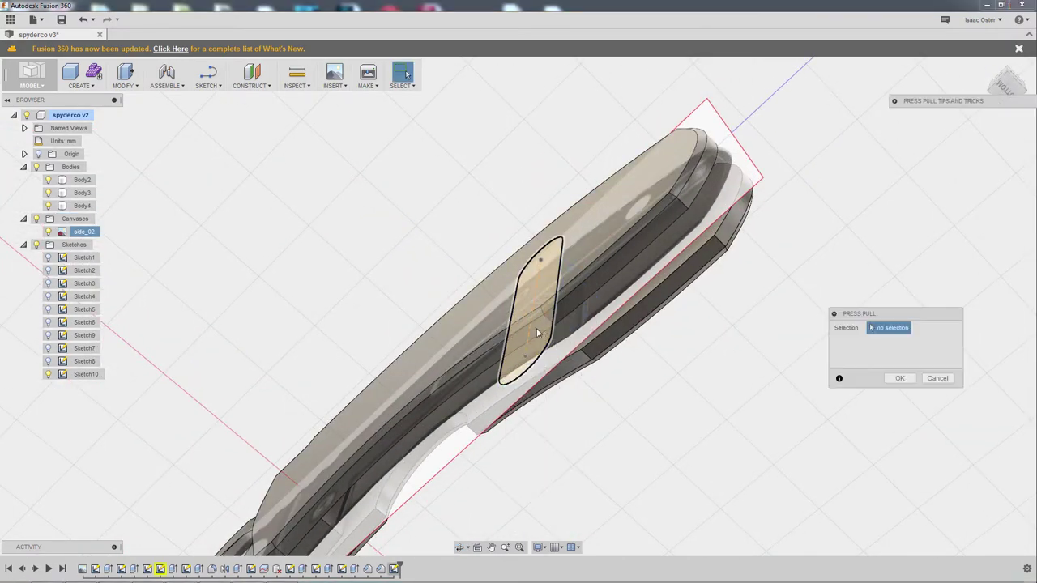
pyautogui.click(537, 333)
pyautogui.scroll(2, 537, 333)
pyautogui.moveTo(537, 333)
pyautogui.keyDown('shift'); pyautogui.mouseDown(button='middle')
pyautogui.moveTo(533, 354)
pyautogui.moveTo(542, 331)
pyautogui.mouseUp(button='middle'); pyautogui.keyUp('shift')
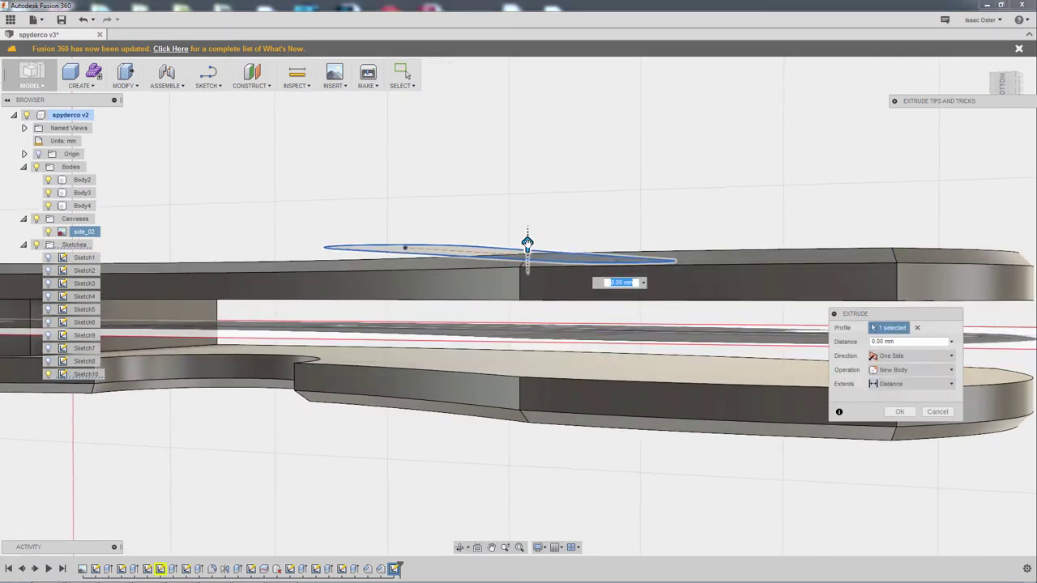
pyautogui.moveTo(527, 243); pyautogui.dragTo(436, 298)
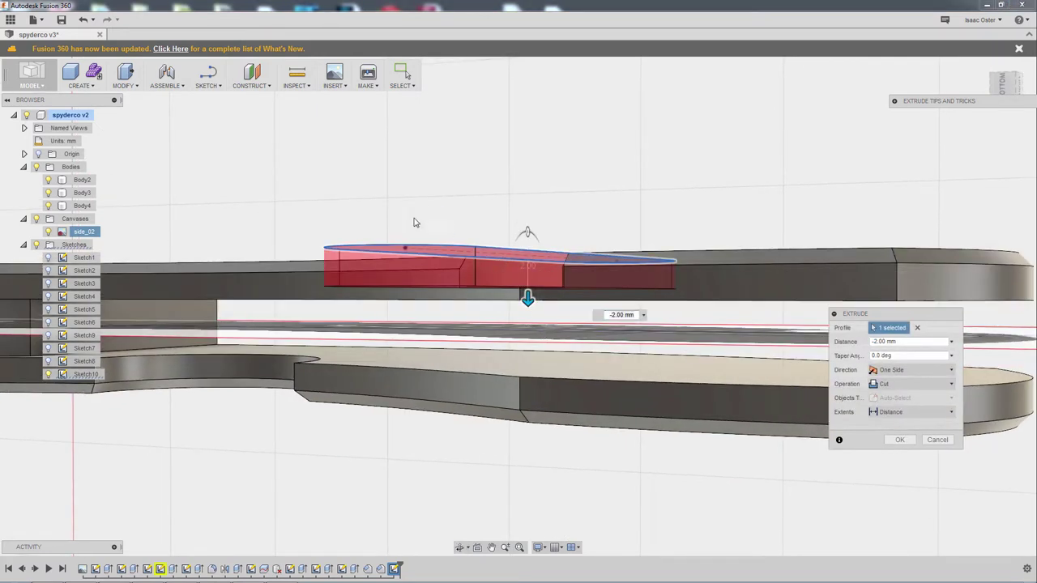
# Check the side_01 and detail reference photos in Photoshop, then return to Fusion 360 and apply the slot cut.
pyautogui.hotkey('alt', 'Tab')
pyautogui.hotkey('alt', 'Tab')
pyautogui.hotkey('alt', 'Tab')
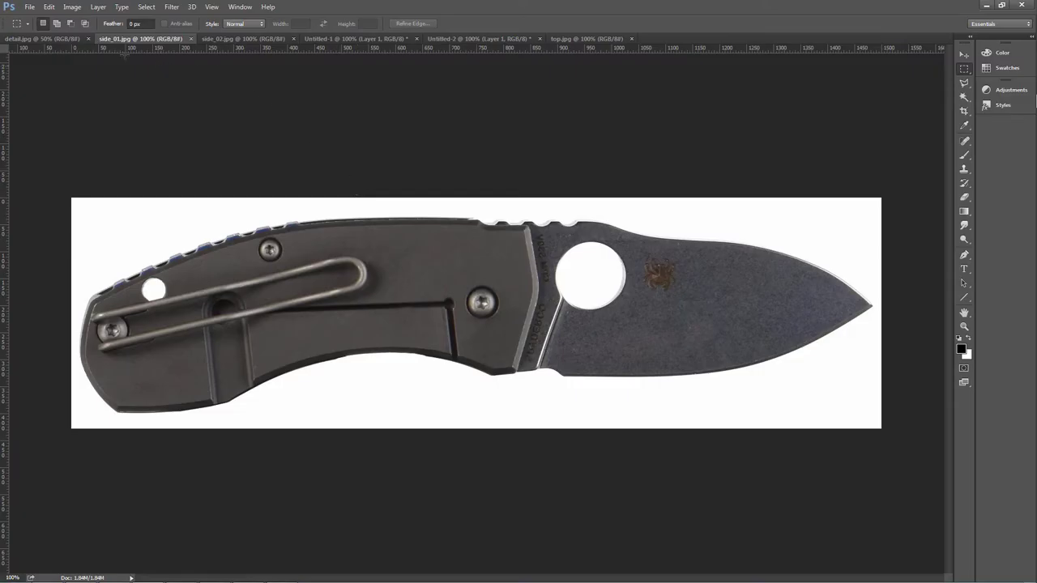
pyautogui.click(49, 40)
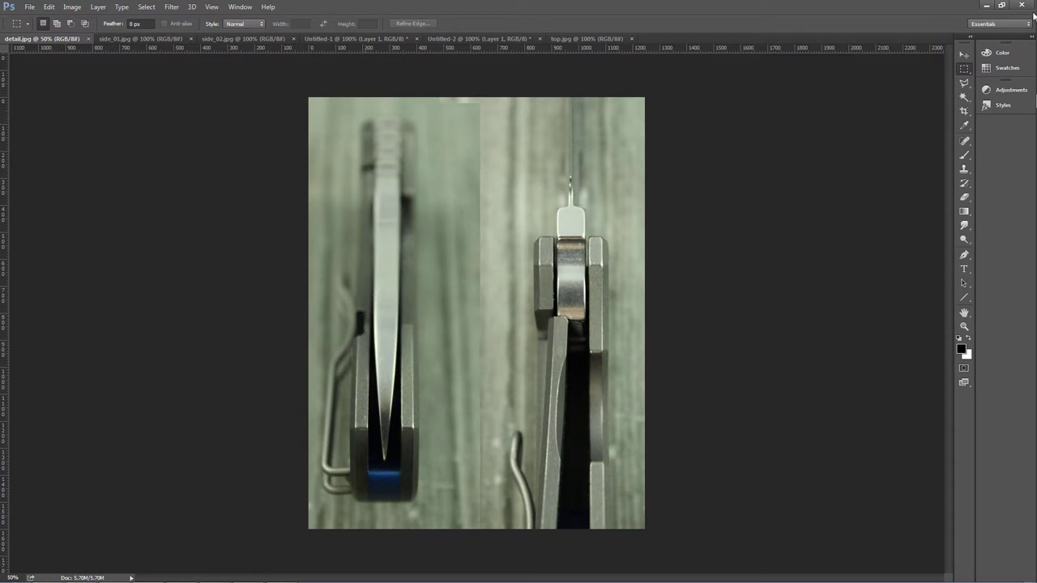
pyautogui.click(987, 9)
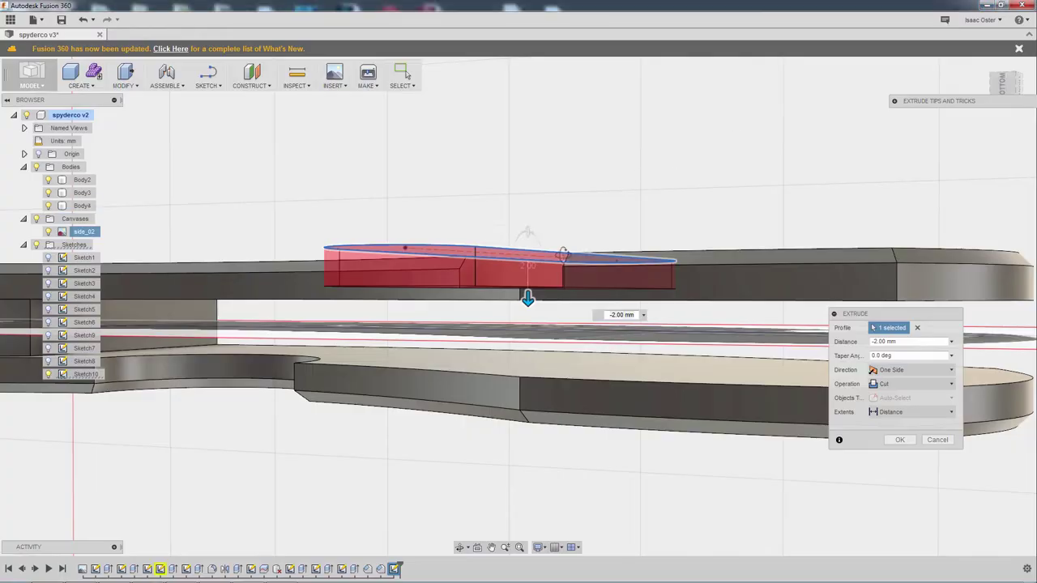
pyautogui.keyDown('shift'); pyautogui.moveTo(562, 254); pyautogui.dragTo(343, 308, button='middle'); pyautogui.keyUp('shift')
pyautogui.press('Return')
# Switch to Photoshop and examine the recess below the pocket clip in the side_01 photo, comparing it with side_02, then return to Fusion 360.
pyautogui.hotkey('alt', 'Tab')
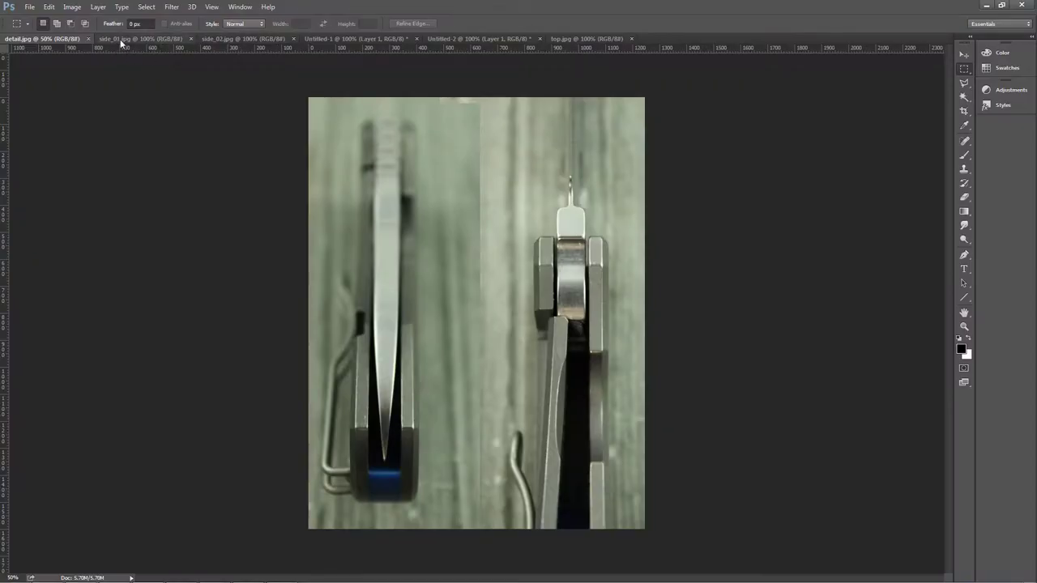
pyautogui.click(233, 39)
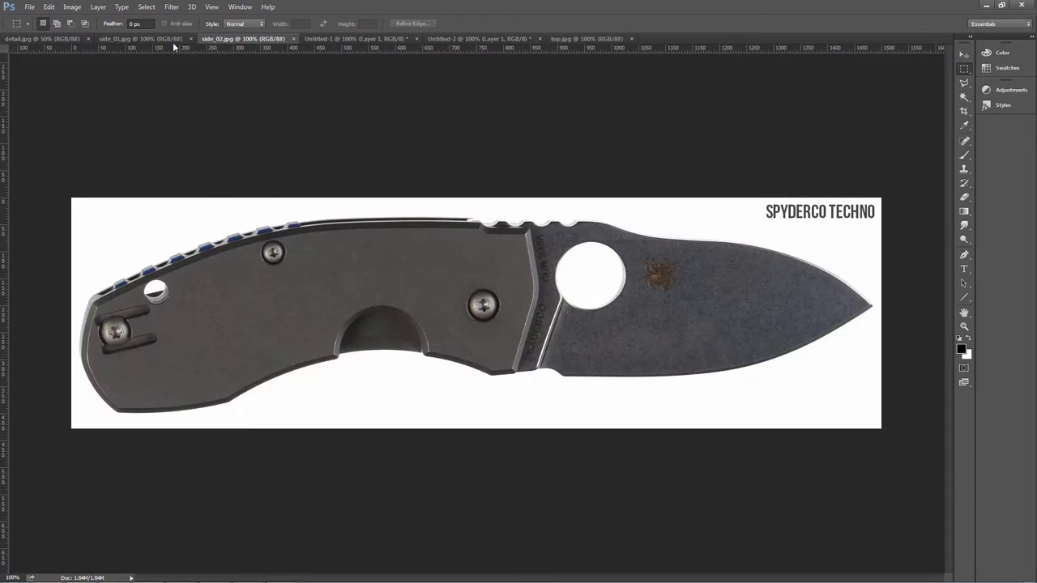
pyautogui.click(172, 38)
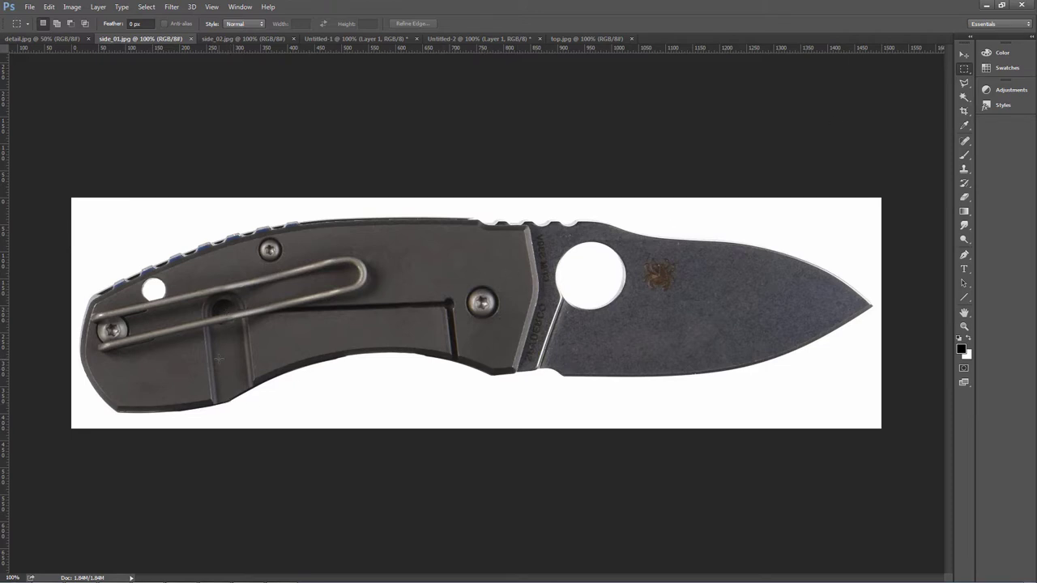
pyautogui.hotkey('ctrl', '+')
pyautogui.hotkey('ctrl', '+')
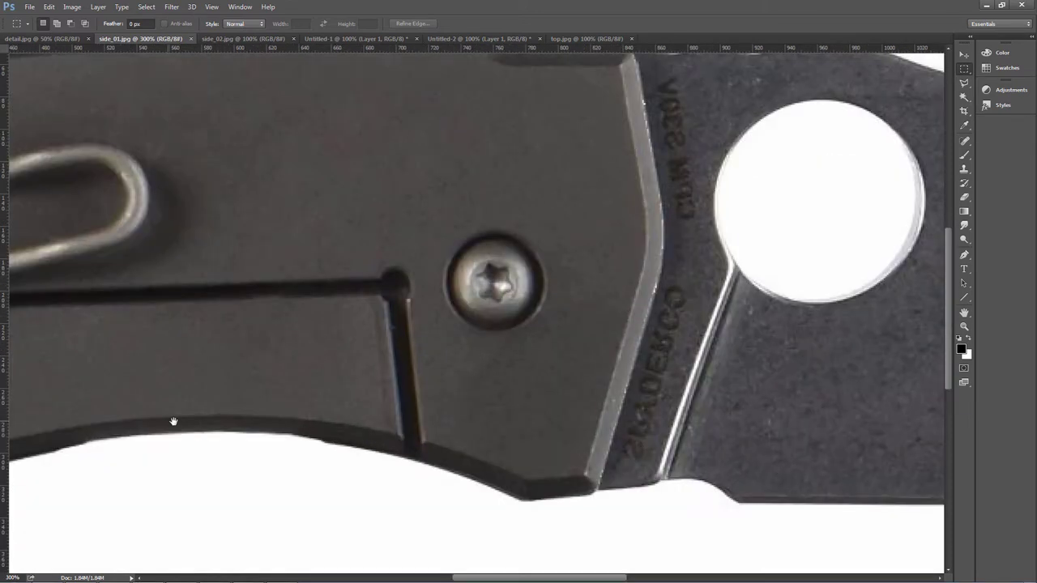
pyautogui.moveTo(173, 421); pyautogui.dragTo(354, 353)
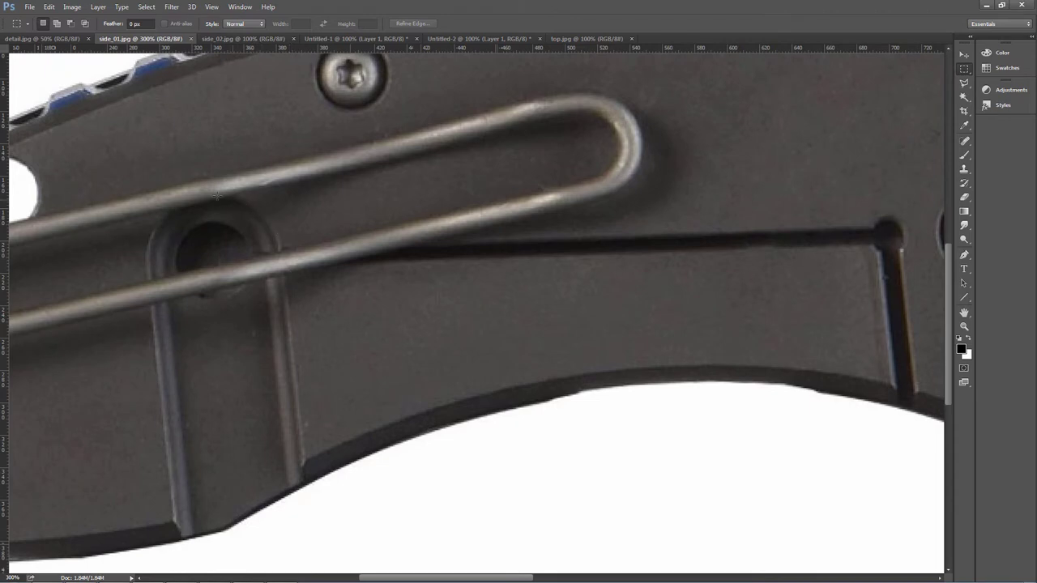
pyautogui.click(986, 6)
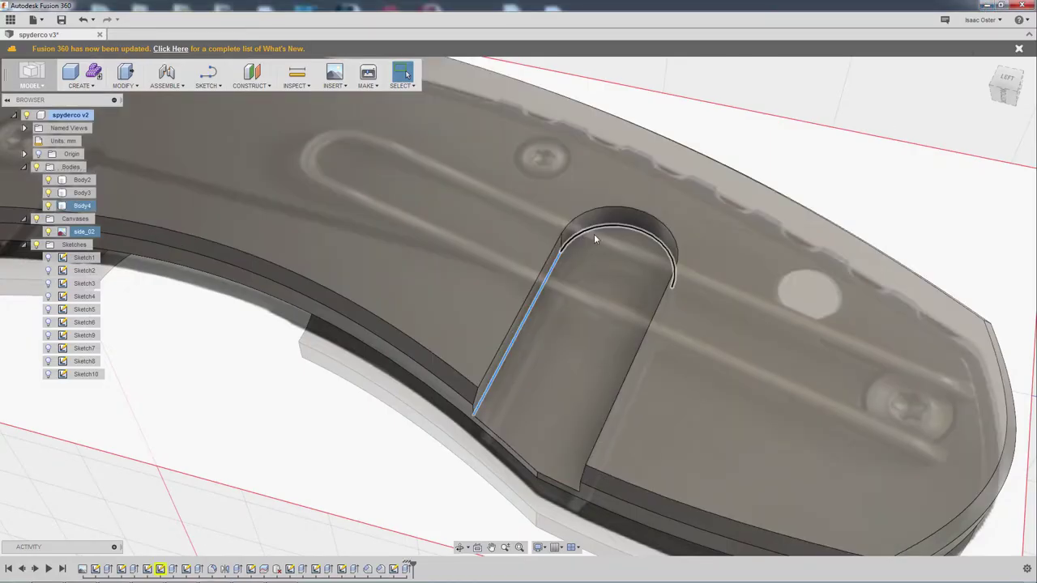
# Fillet the tangent edge chain around the floor of the slot recess with a 1 mm radius.
pyautogui.keyDown('ctrl'); pyautogui.click(595, 235); pyautogui.keyUp('ctrl')
pyautogui.moveTo(622, 308); pyautogui.dragTo(647, 310, button='middle')
pyautogui.click(396, 454)
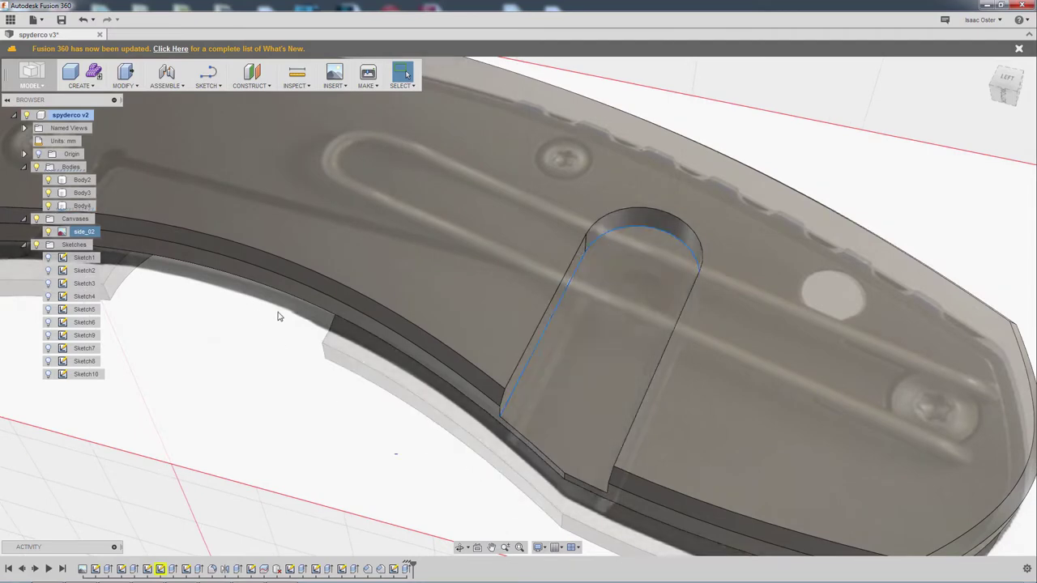
pyautogui.click(124, 77)
pyautogui.click(156, 108)
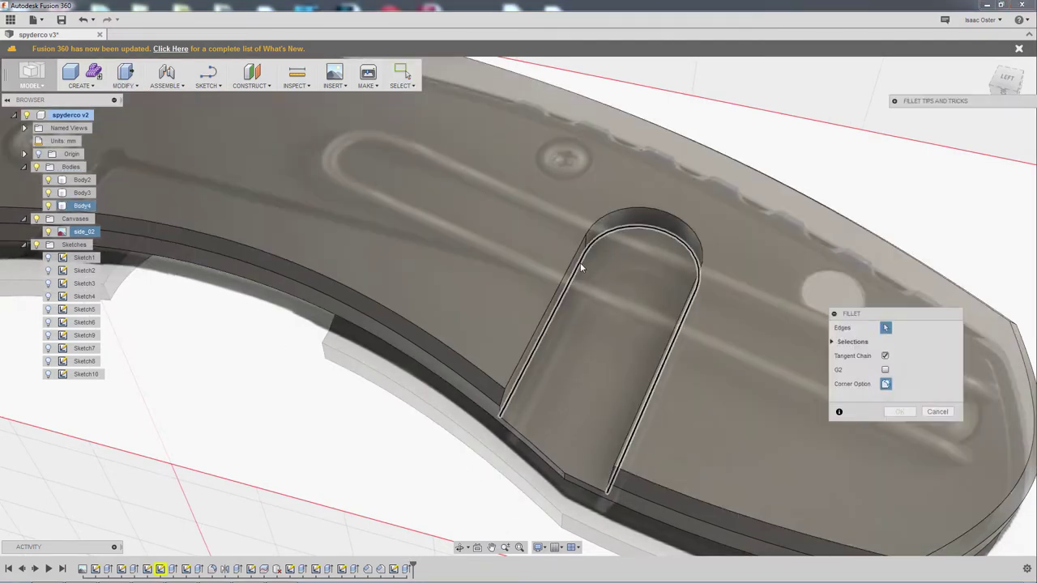
pyautogui.click(580, 262)
pyautogui.write('1')
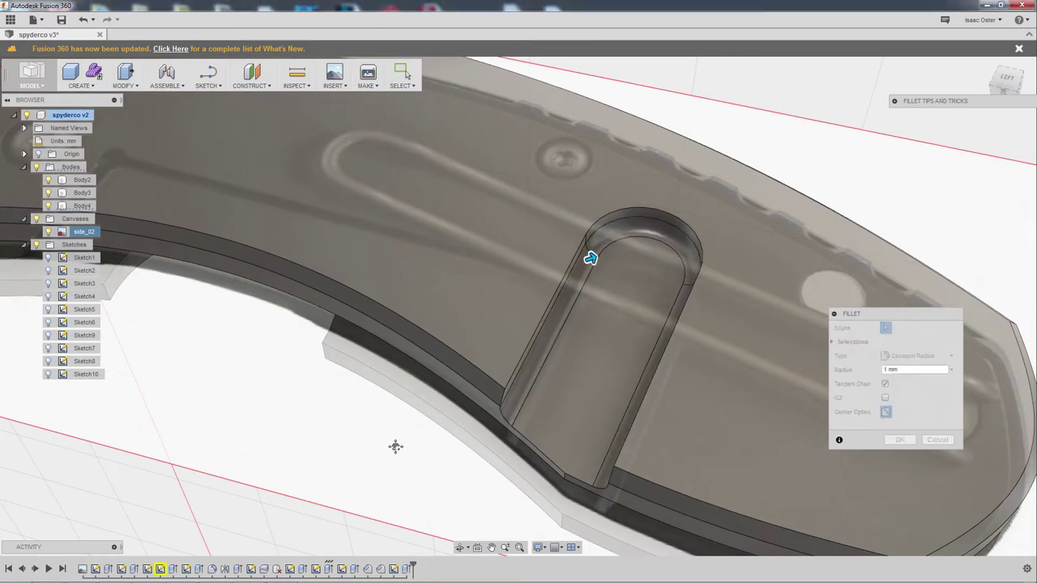
pyautogui.keyDown('shift'); pyautogui.moveTo(394, 446); pyautogui.dragTo(537, 414, button='middle'); pyautogui.keyUp('shift')
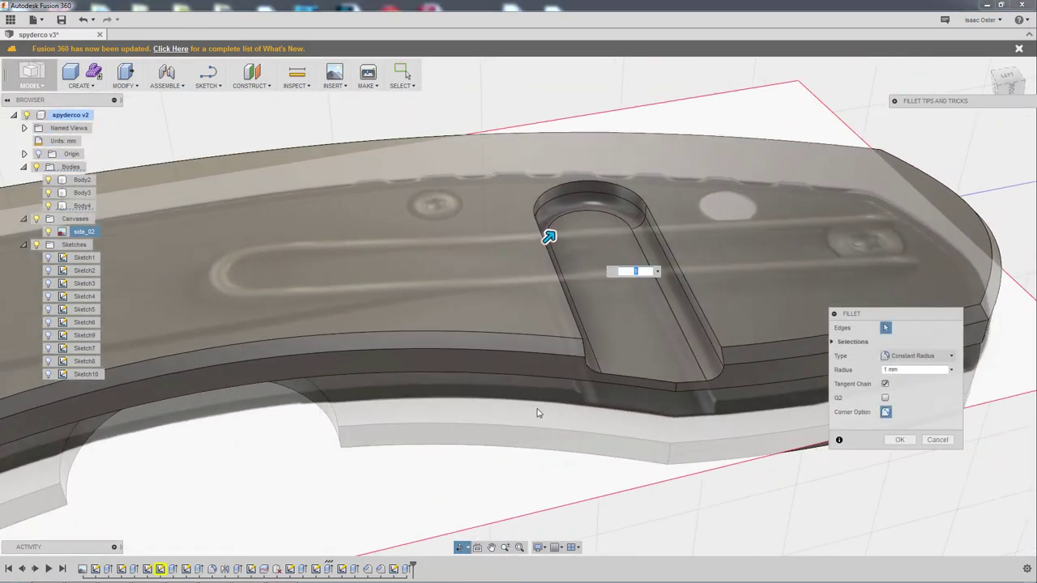
pyautogui.click(905, 442)
# Place a cylinder about 4.8 mm in diameter on the recess floor, centered near its rounded end.
pyautogui.keyDown('shift'); pyautogui.moveTo(828, 402); pyautogui.dragTo(798, 464, button='middle'); pyautogui.keyUp('shift')
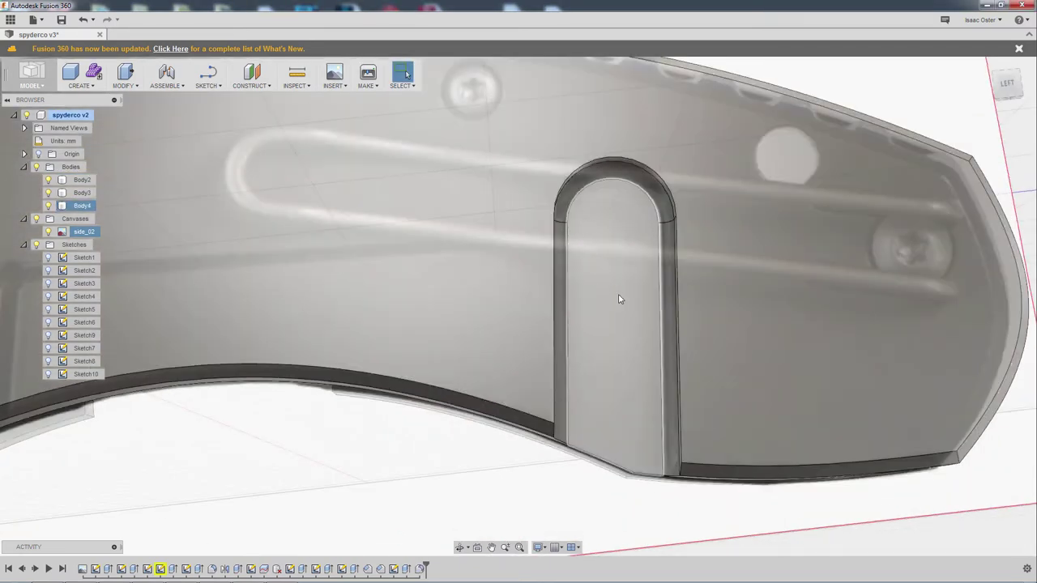
pyautogui.click(349, 454)
pyautogui.keyDown('shift'); pyautogui.moveTo(349, 454); pyautogui.dragTo(509, 410, button='middle'); pyautogui.keyUp('shift')
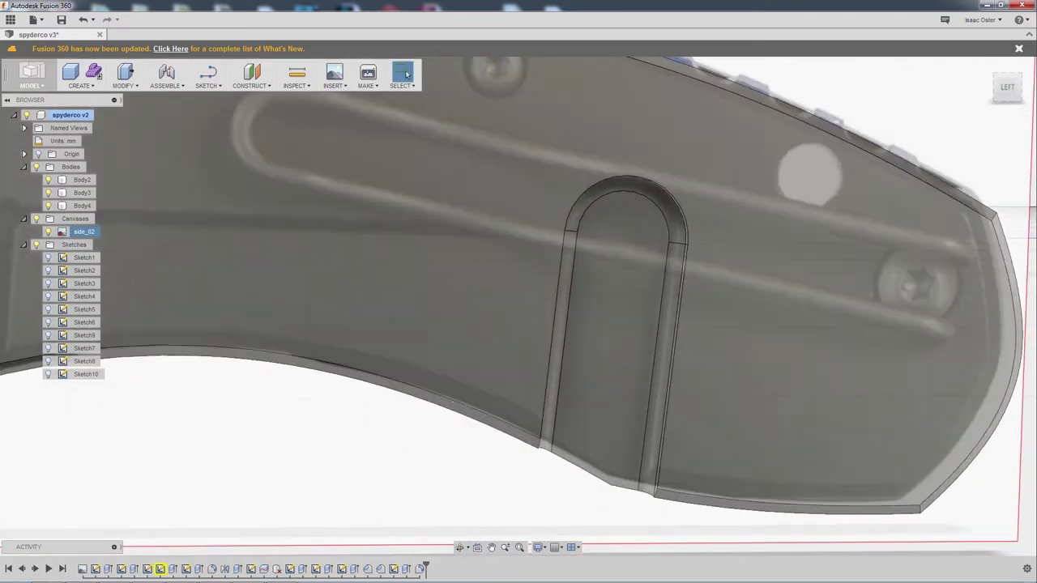
pyautogui.click(83, 81)
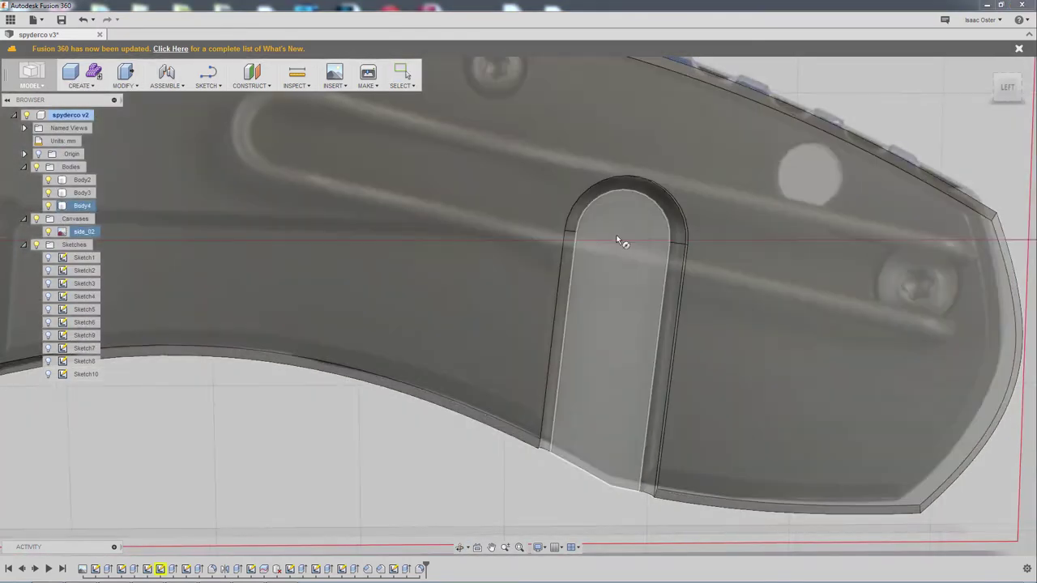
pyautogui.click(617, 235)
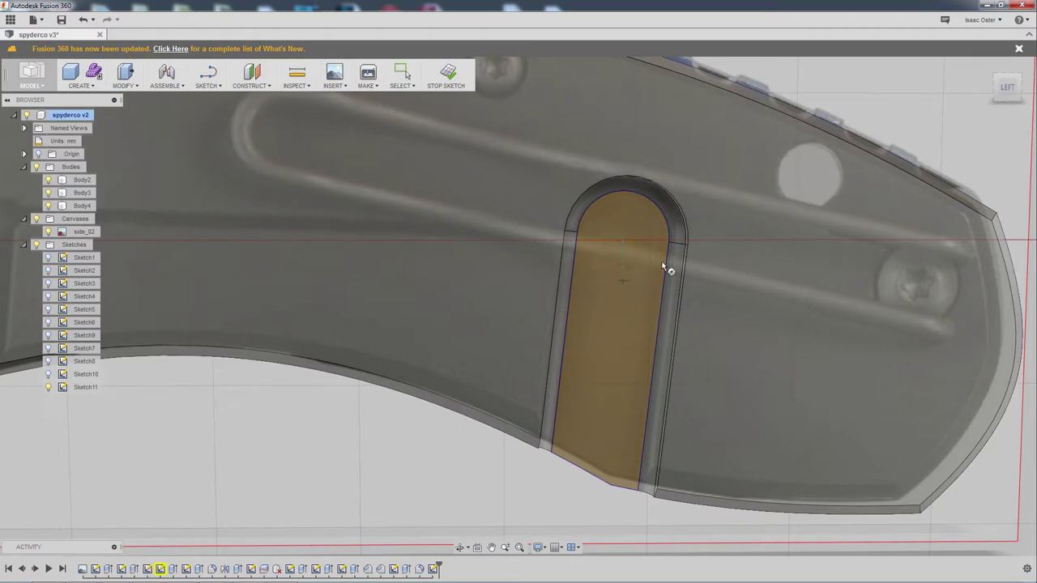
pyautogui.click(624, 237)
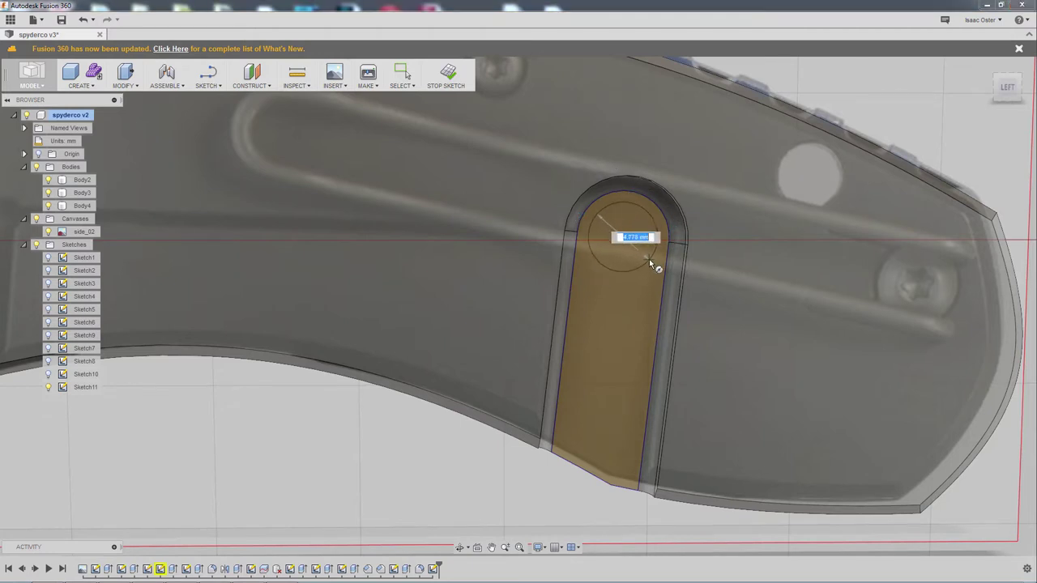
pyautogui.click(649, 259)
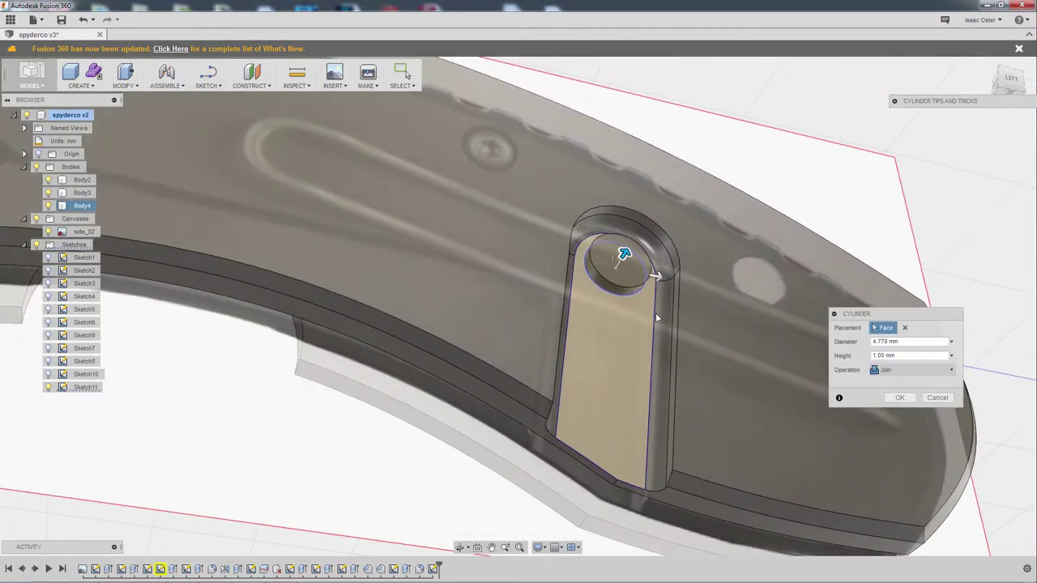
# Make the cylinder a cut 1 mm deep through the remaining thickness of the handle scale and apply it.
pyautogui.moveTo(624, 257); pyautogui.dragTo(622, 260)
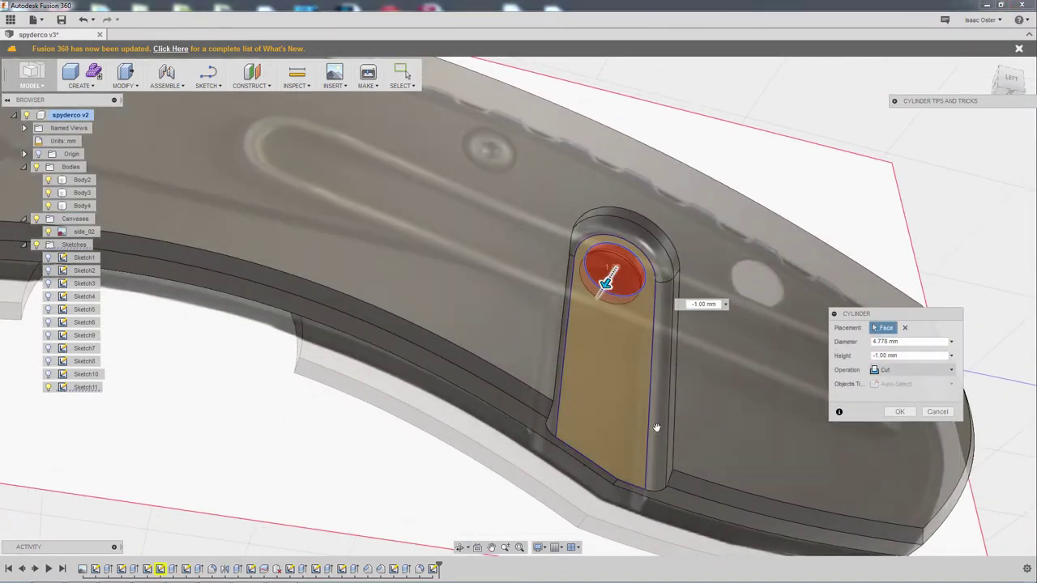
pyautogui.keyDown('shift'); pyautogui.moveTo(619, 276); pyautogui.dragTo(659, 365, button='middle'); pyautogui.keyUp('shift')
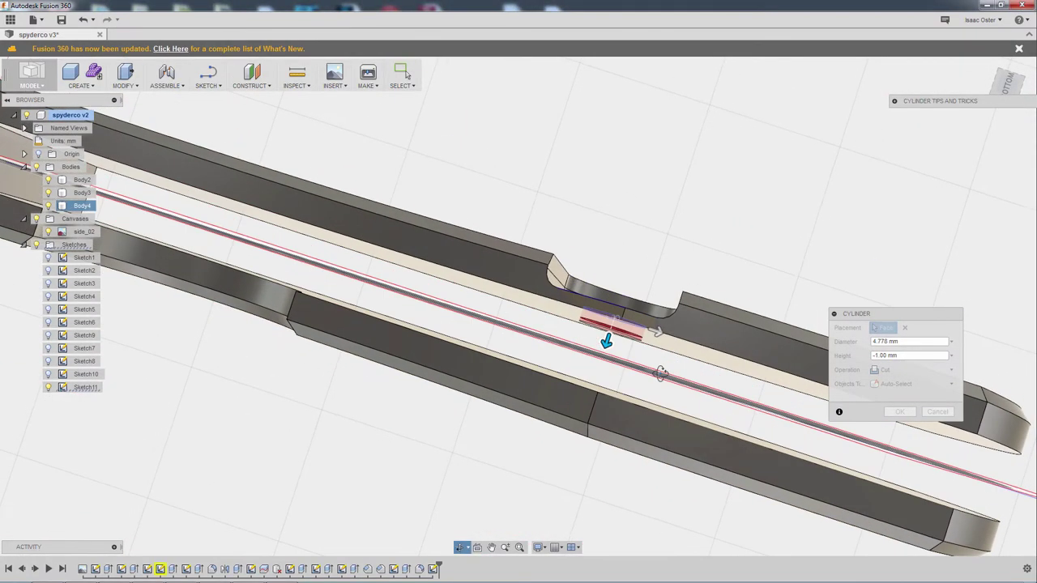
pyautogui.click(1012, 84)
pyautogui.scroll(5, 630, 303)
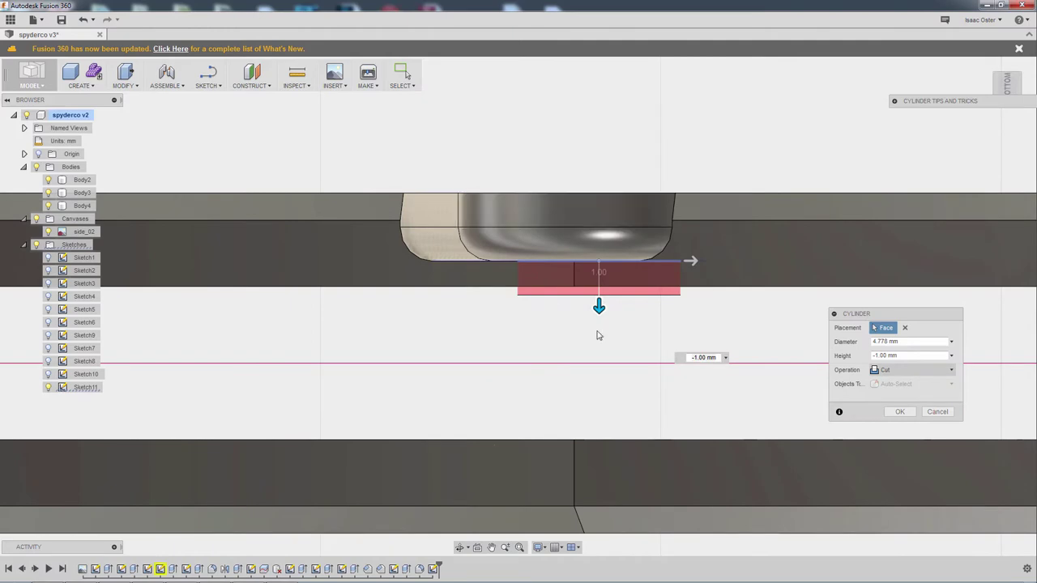
pyautogui.click(899, 412)
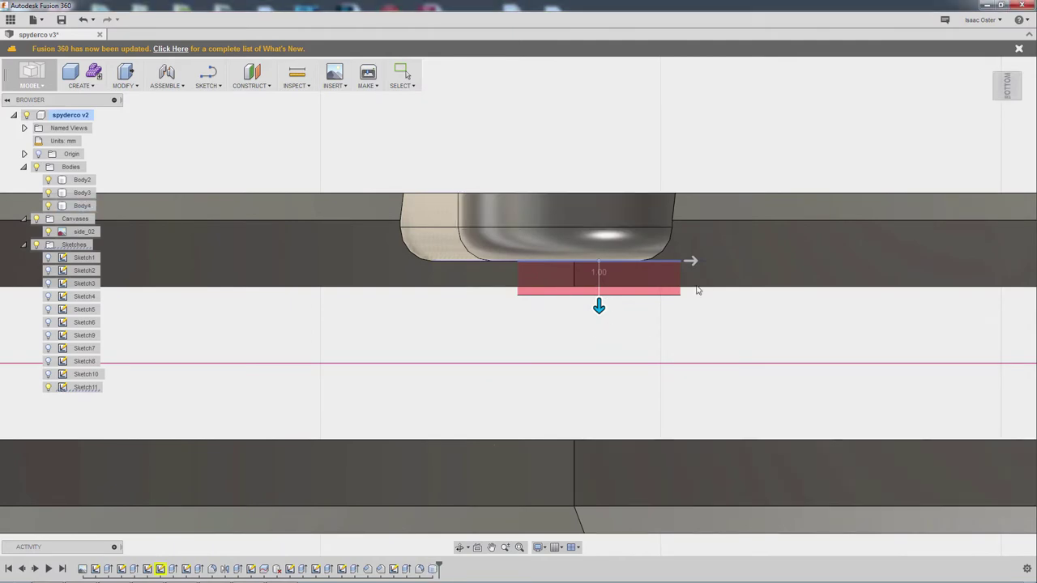
# Examine the slot recess and its hole from several angles against the reference photo on the handle scale.
pyautogui.keyDown('shift'); pyautogui.moveTo(694, 292); pyautogui.dragTo(721, 281, button='middle'); pyautogui.keyUp('shift')
pyautogui.scroll(5, 721, 280)
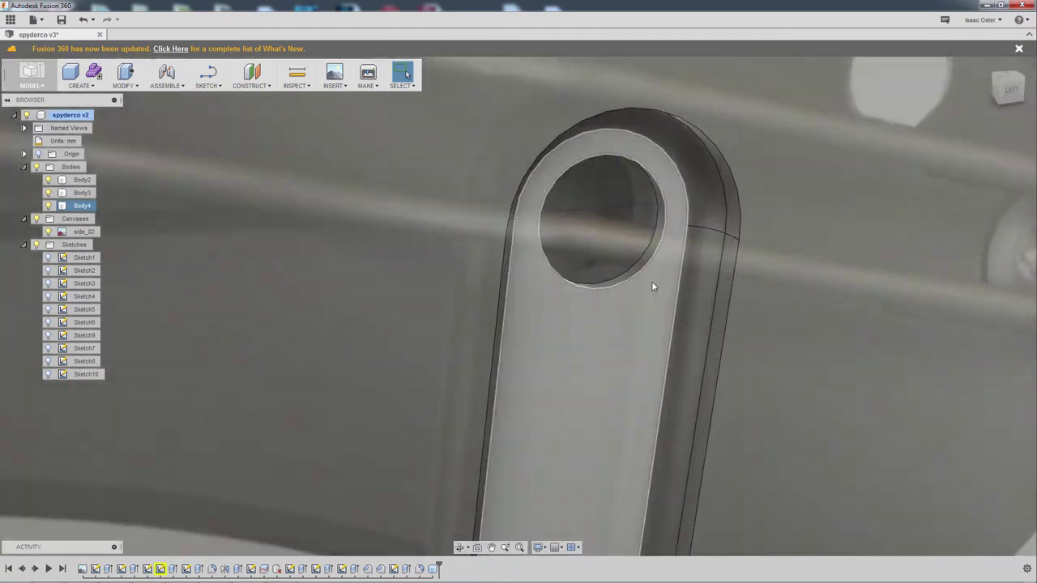
pyautogui.keyDown('shift'); pyautogui.moveTo(651, 281); pyautogui.dragTo(838, 86, button='middle'); pyautogui.keyUp('shift')
pyautogui.scroll(-5, 781, 365)
pyautogui.scroll(-3, 837, 87)
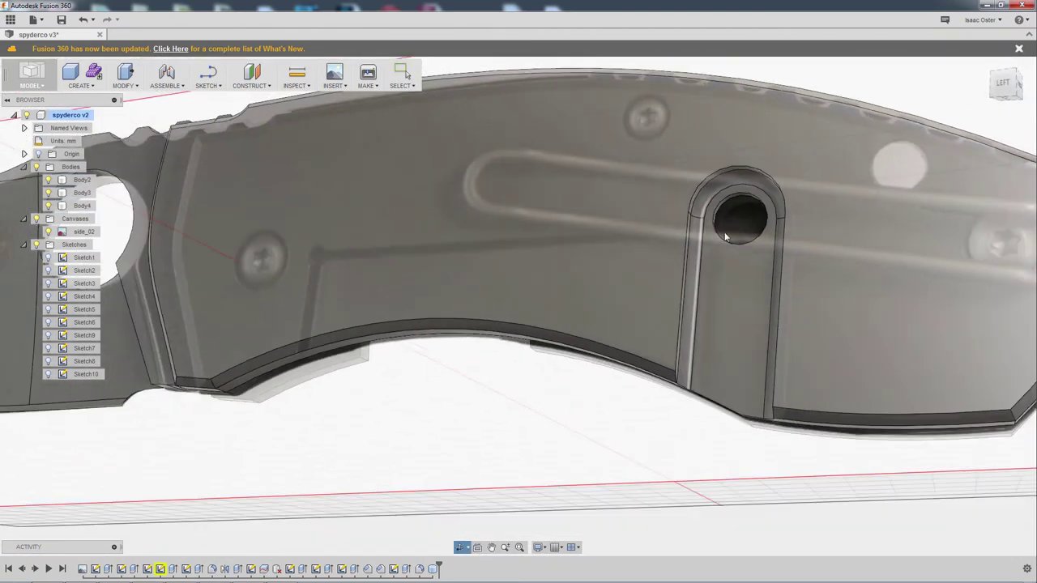
pyautogui.keyDown('shift'); pyautogui.moveTo(594, 376); pyautogui.dragTo(445, 395, button='middle'); pyautogui.keyUp('shift')
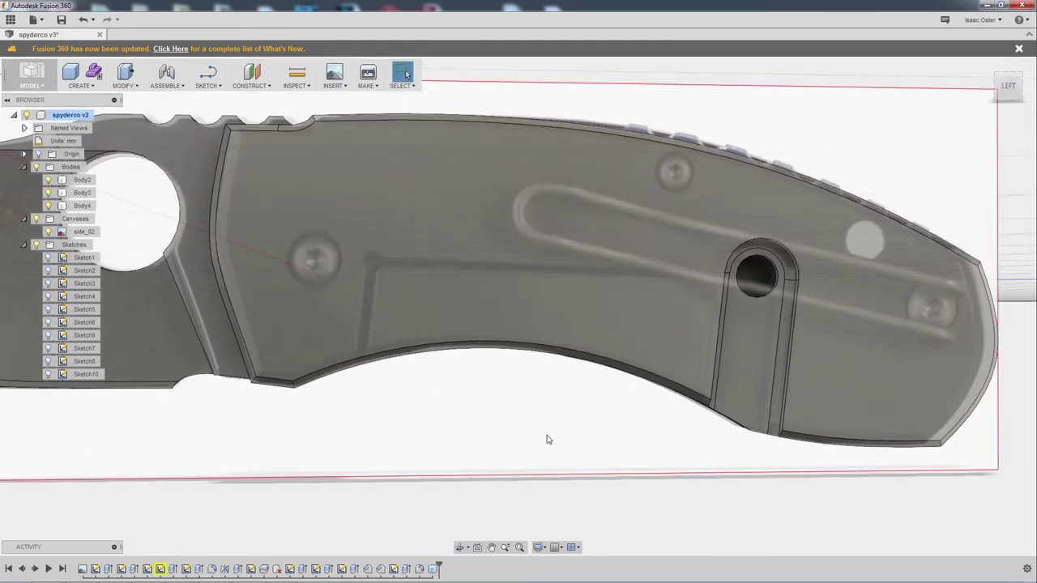
pyautogui.keyDown('shift'); pyautogui.moveTo(547, 440); pyautogui.dragTo(546, 410, button='middle'); pyautogui.keyUp('shift')
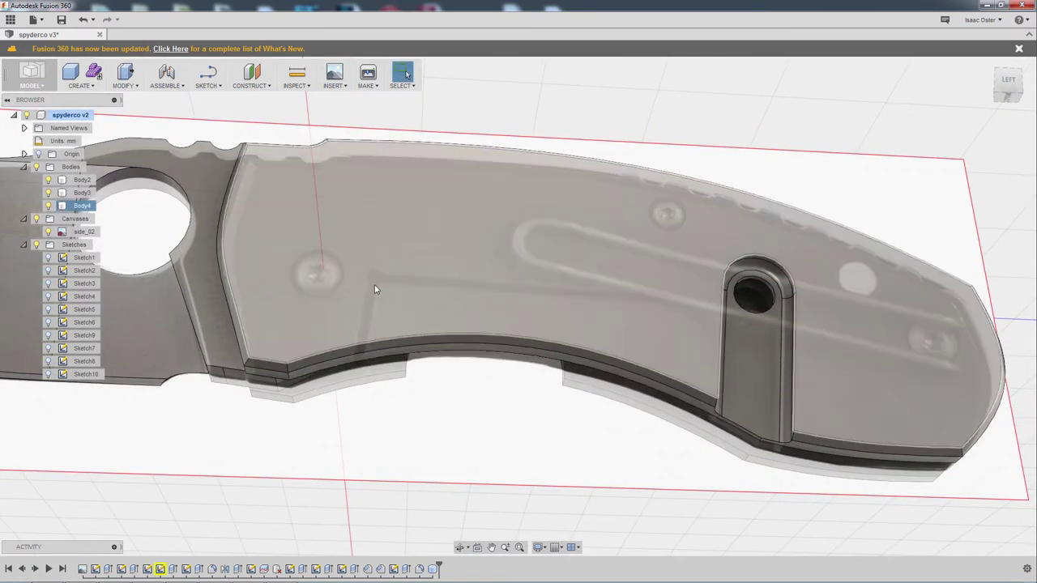
pyautogui.keyDown('shift'); pyautogui.moveTo(703, 332); pyautogui.dragTo(620, 546, button='middle'); pyautogui.keyUp('shift')
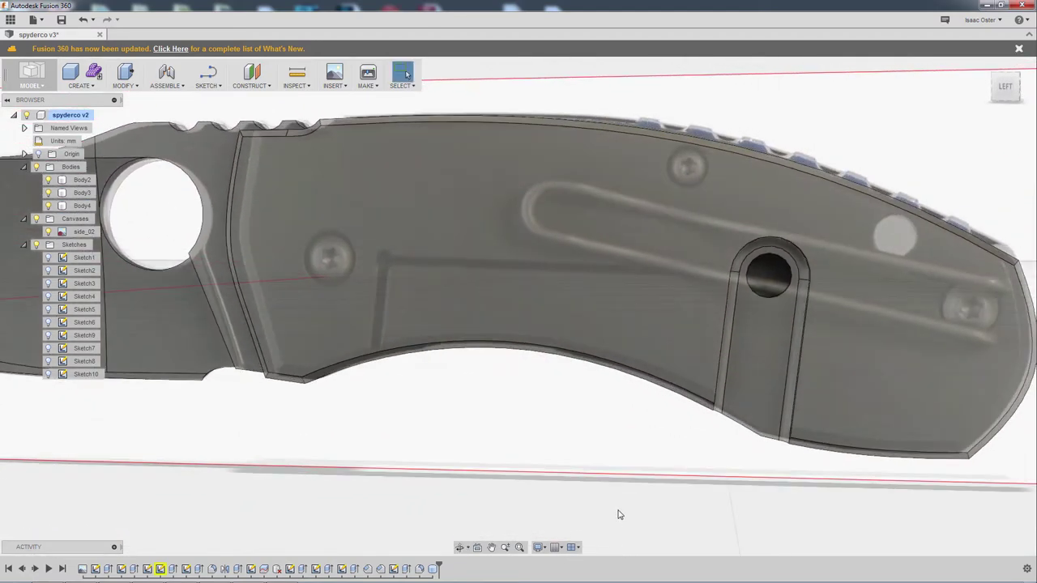
# Hide all bodies and inspect the L-shaped relief groove between the pivot screw and the clip recess on the side_02 canvas.
pyautogui.click(36, 166)
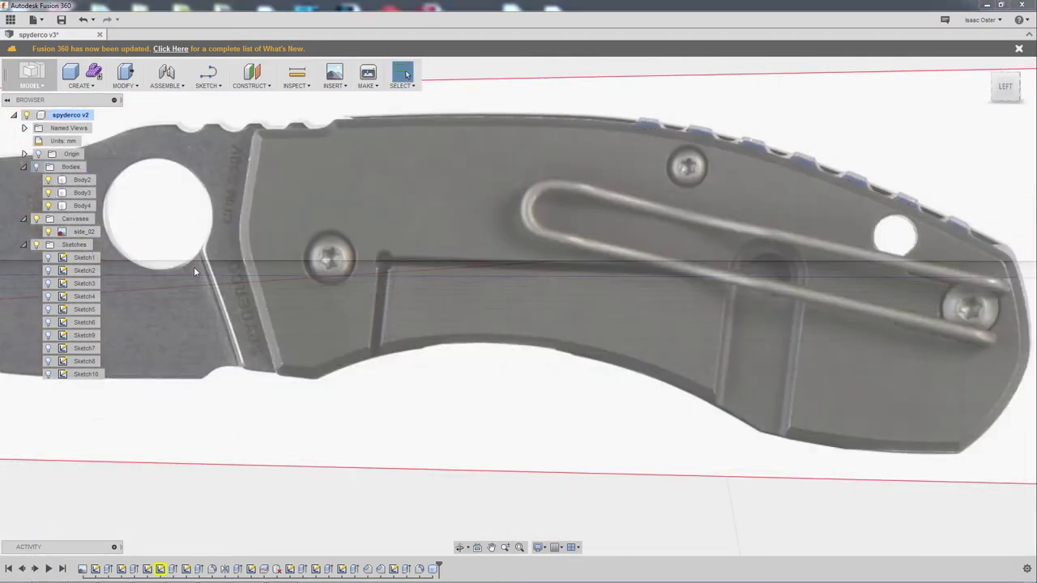
pyautogui.keyDown('shift'); pyautogui.moveTo(514, 434); pyautogui.dragTo(523, 439, button='middle'); pyautogui.keyUp('shift')
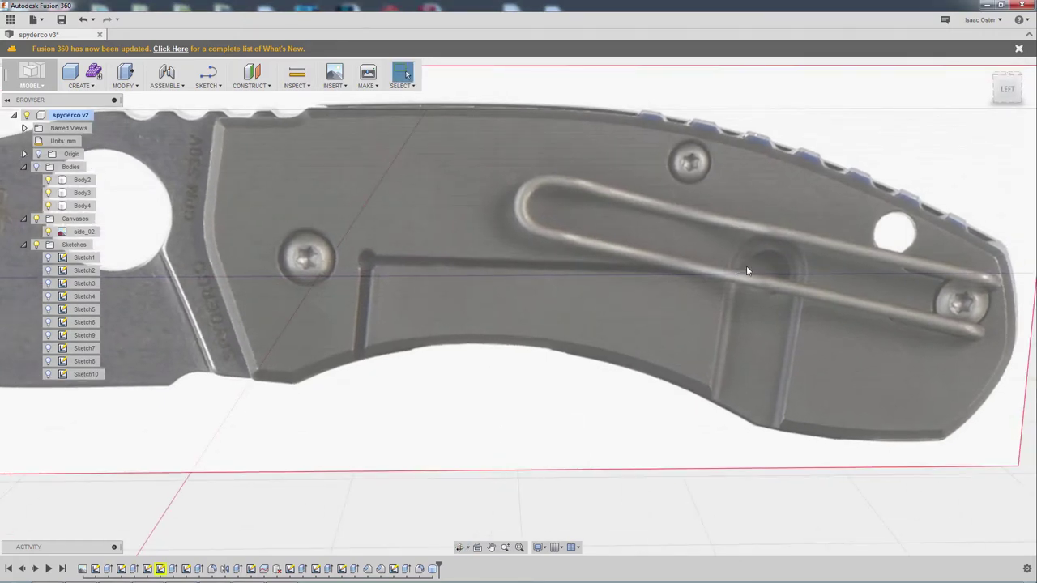
pyautogui.scroll(-2, 740, 279)
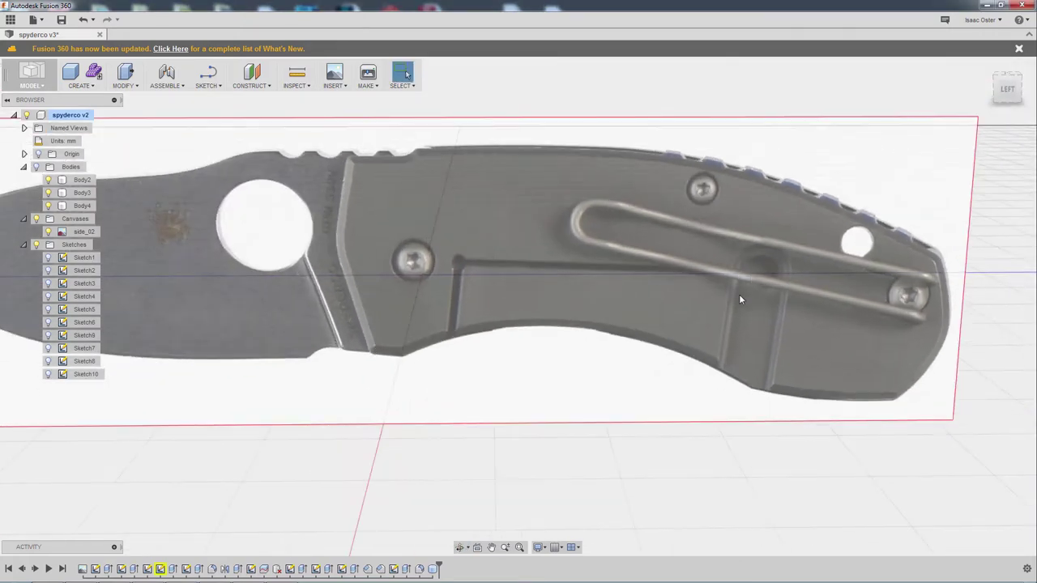
pyautogui.scroll(5, 739, 296)
pyautogui.scroll(-3, 721, 271)
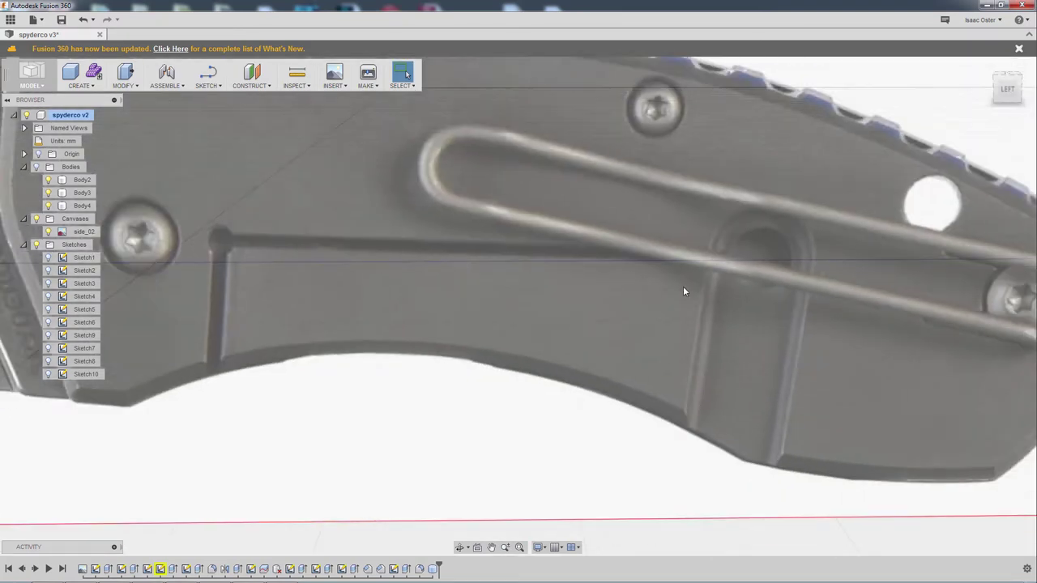
pyautogui.scroll(1, 648, 296)
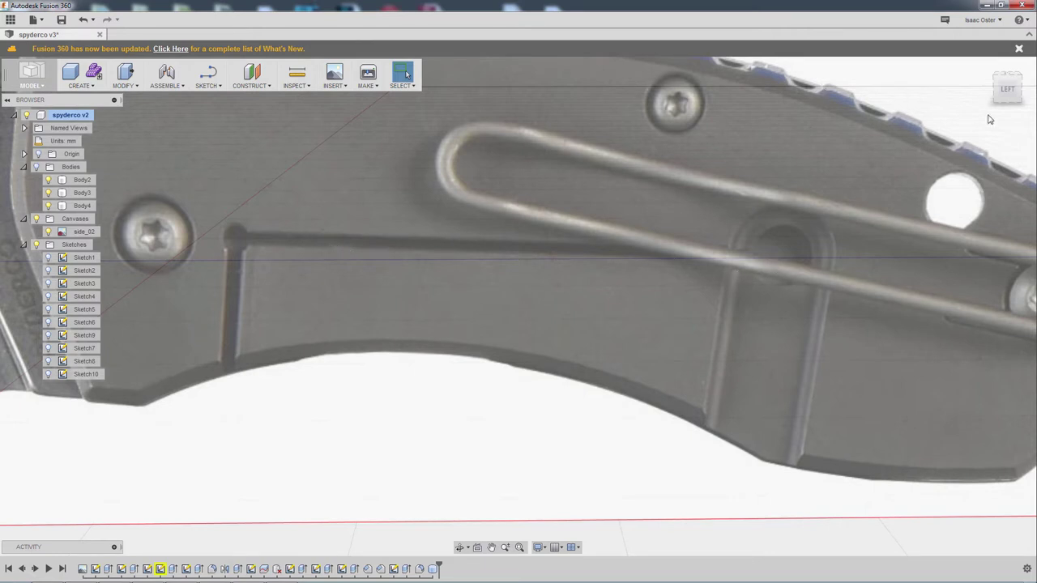
pyautogui.scroll(-1, 551, 194)
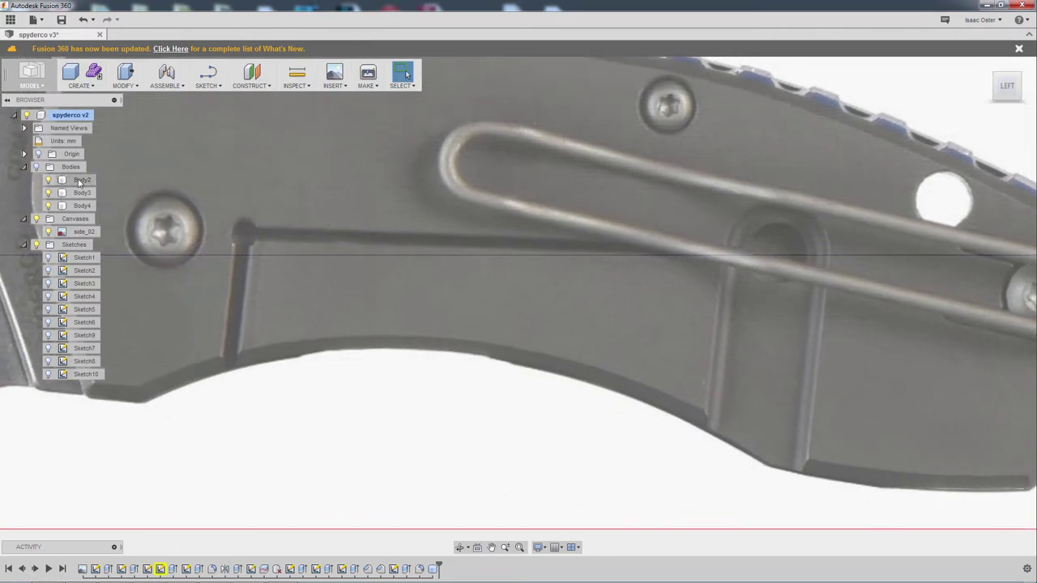
pyautogui.moveTo(202, 352); pyautogui.dragTo(263, 367, button='middle')
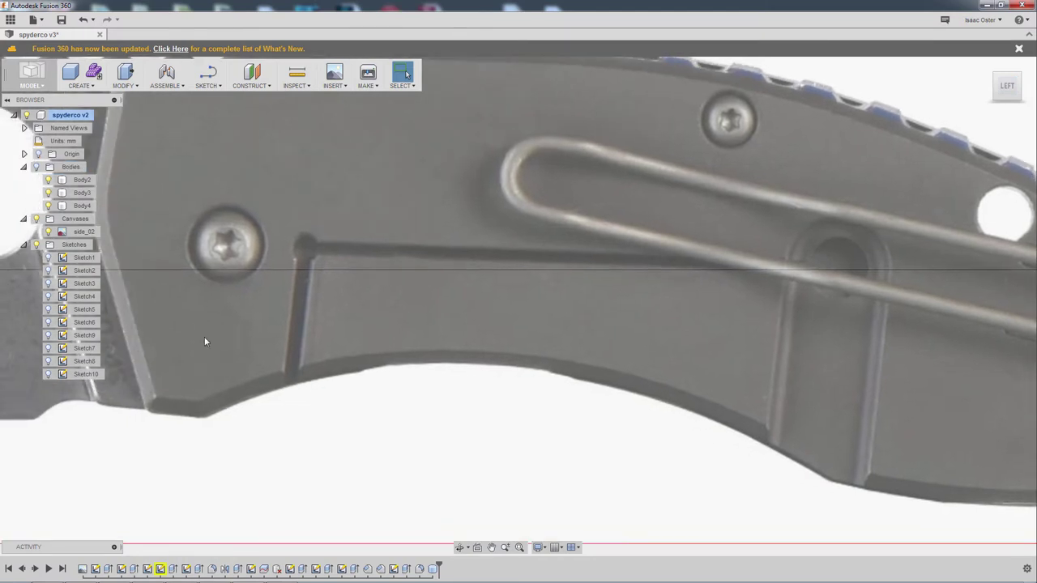
# Start a sketch over the side_02 photo and draw a line along the groove's short leg, from its corner past the handle's lower edge.
pyautogui.click(206, 74)
pyautogui.click(275, 237)
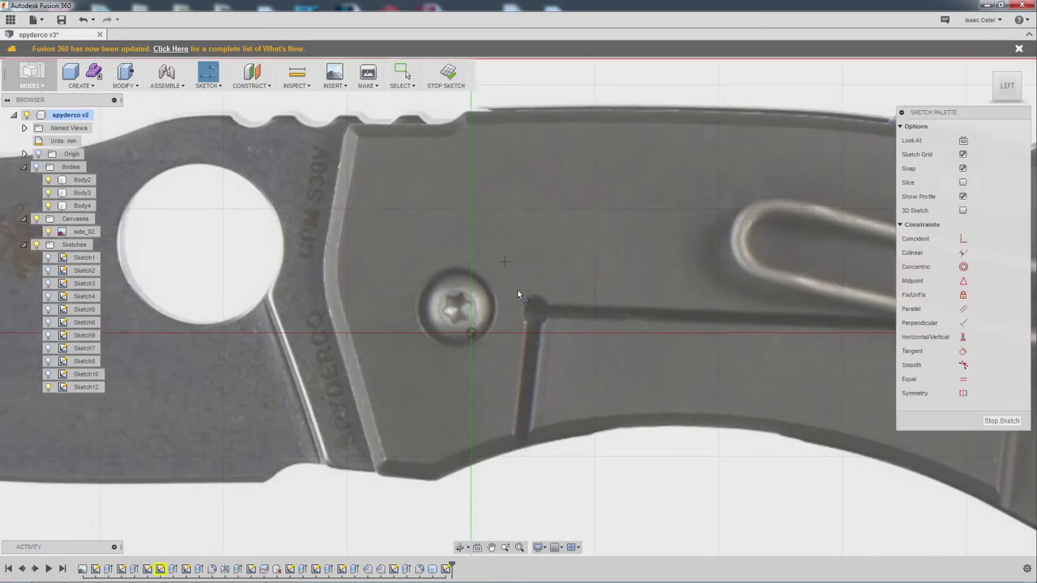
pyautogui.moveTo(518, 293); pyautogui.dragTo(335, 250, button='middle')
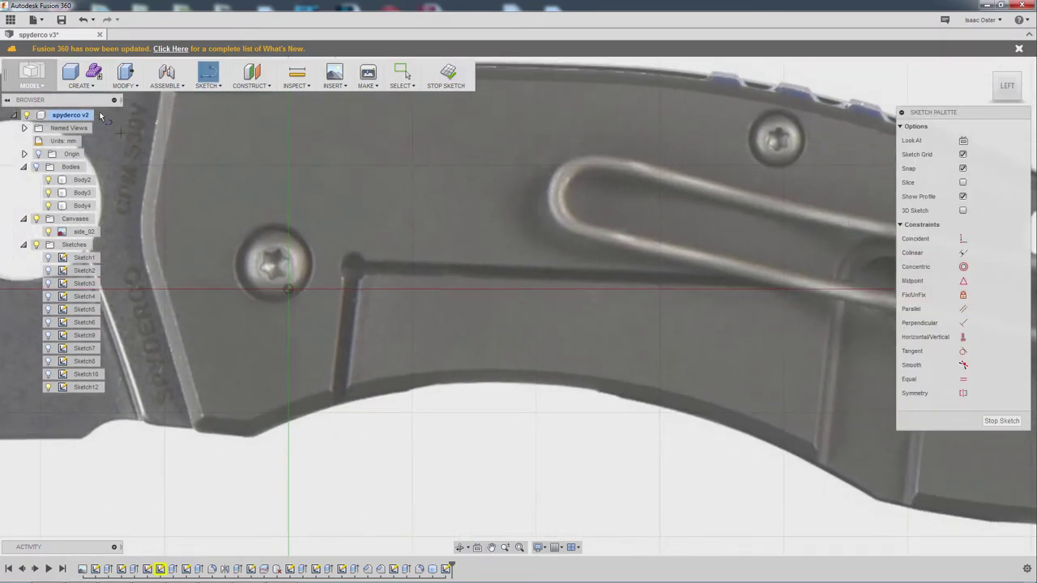
pyautogui.click(213, 85)
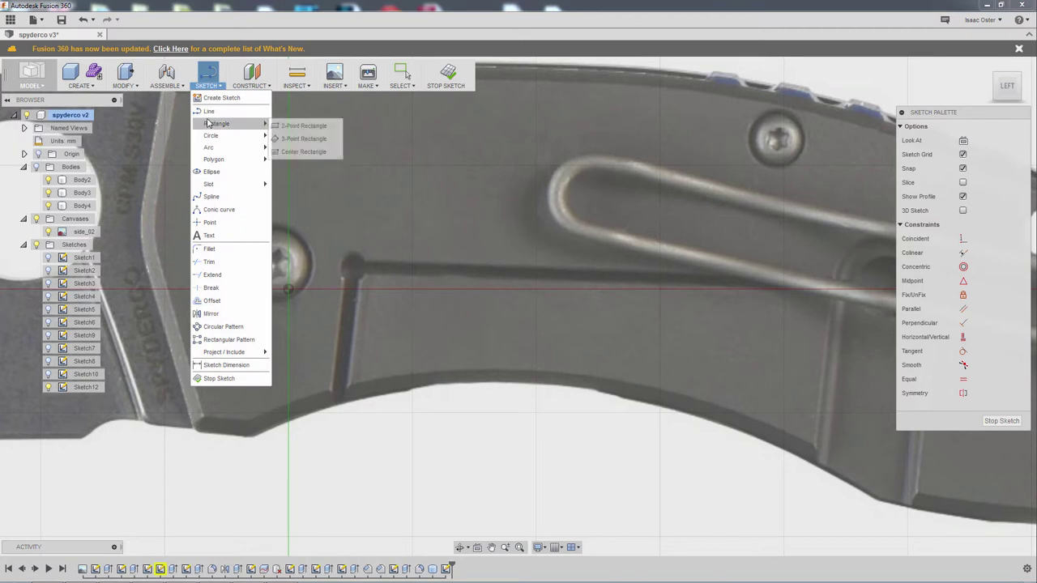
pyautogui.click(223, 114)
pyautogui.scroll(2, 328, 399)
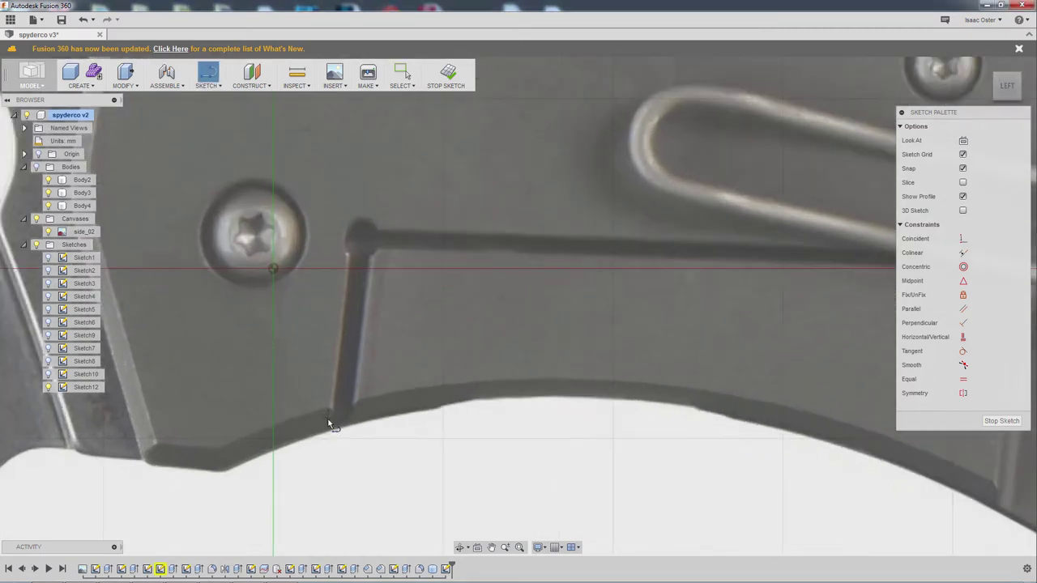
pyautogui.click(351, 234)
pyautogui.click(321, 523)
pyautogui.rightClick(348, 514)
pyautogui.click(377, 516)
pyautogui.moveTo(452, 500); pyautogui.dragTo(365, 488, button='middle')
# Draw a line from the groove's corner along the upper edge of its long leg, ending inside the clip-side recess.
pyautogui.rightClick(402, 492)
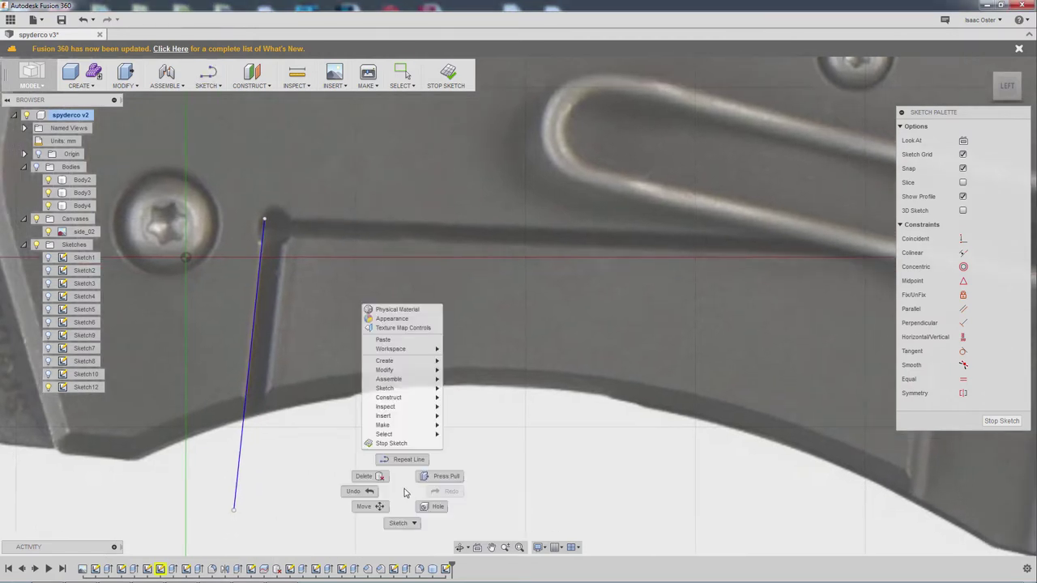
pyautogui.click(405, 459)
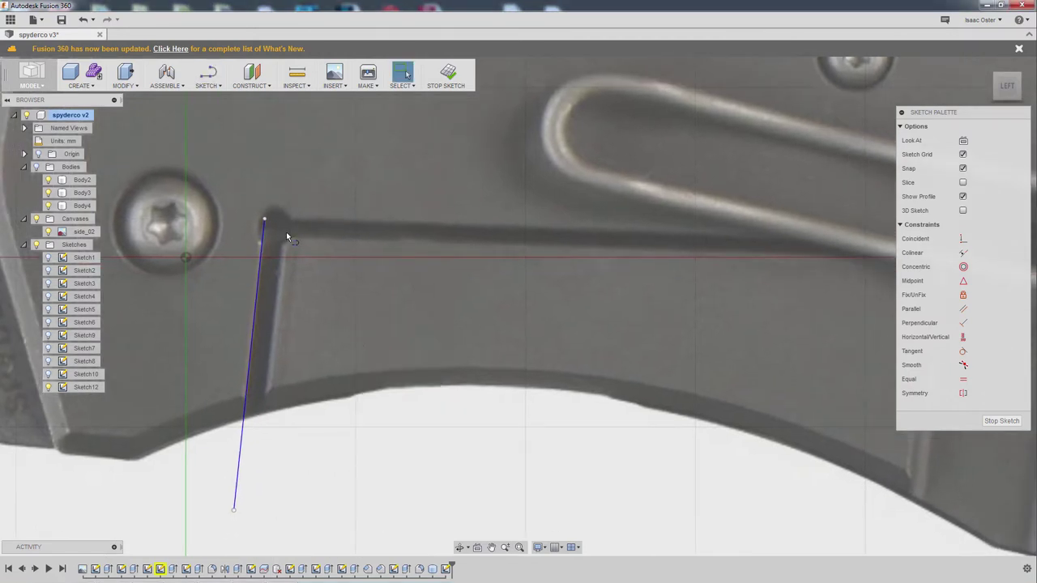
pyautogui.click(267, 217)
pyautogui.moveTo(532, 319); pyautogui.dragTo(388, 333, button='middle')
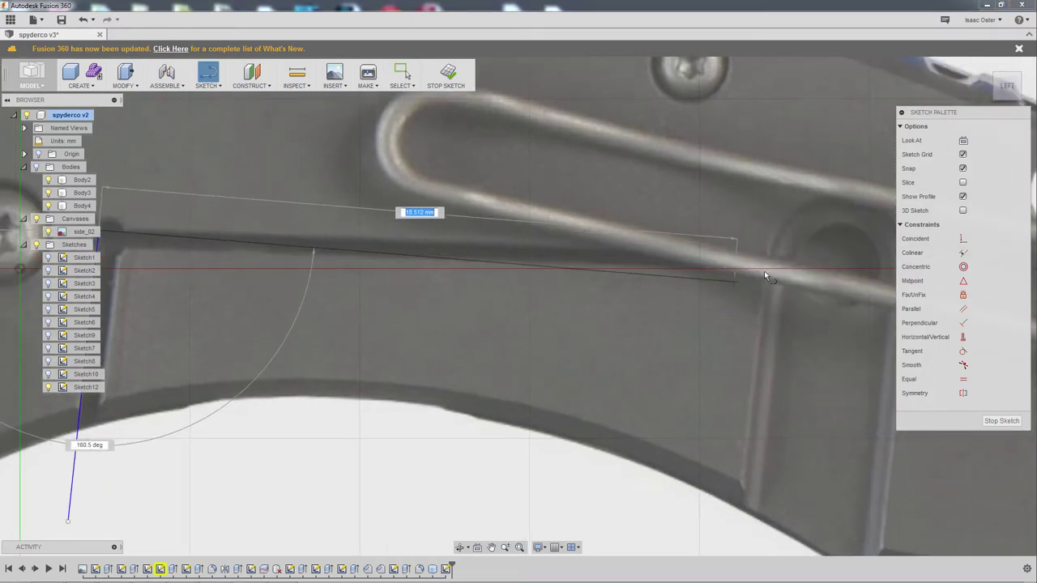
pyautogui.click(827, 260)
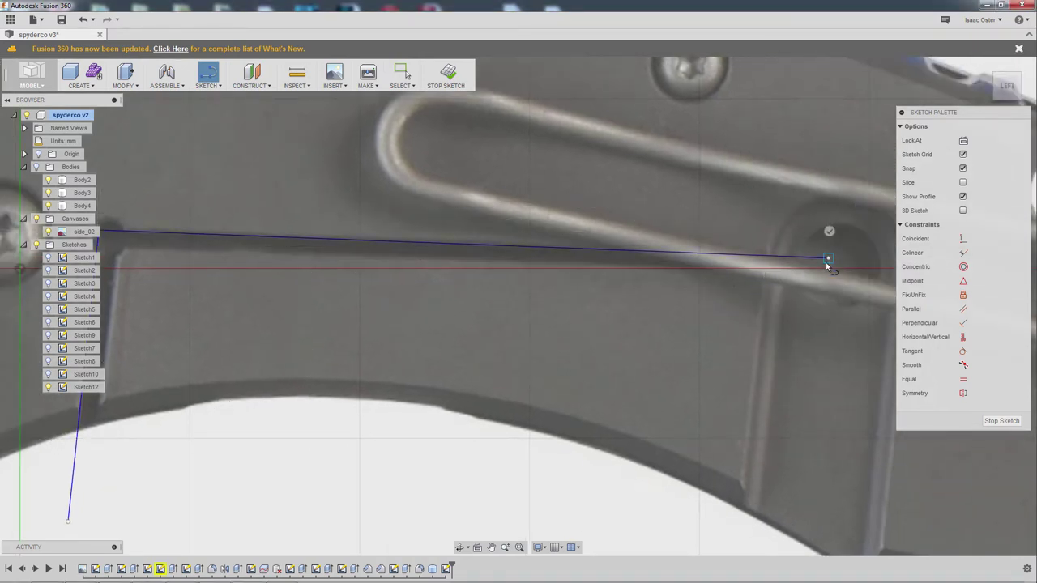
pyautogui.rightClick(837, 281)
pyautogui.click(877, 295)
pyautogui.moveTo(422, 381); pyautogui.dragTo(487, 392, button='middle')
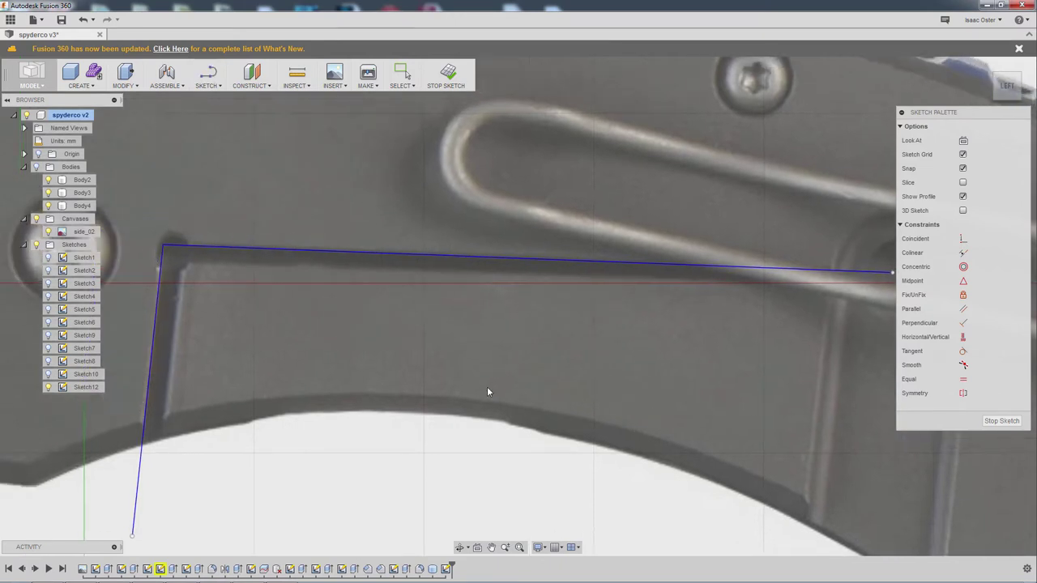
# Offset the two connected lines inward by about 1.05 mm to match the groove's width.
pyautogui.click(161, 277)
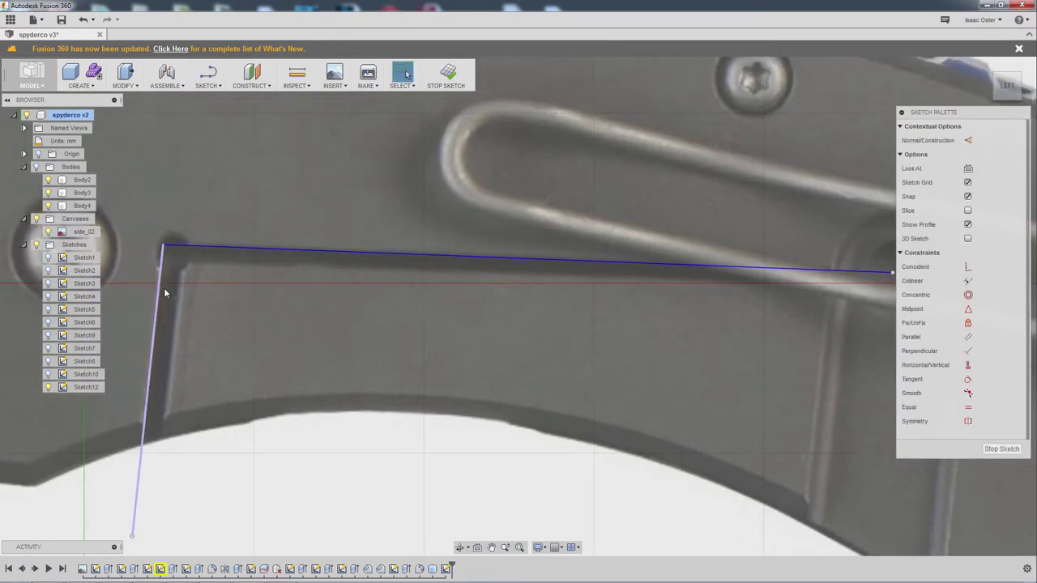
pyautogui.keyDown('shift'); pyautogui.click(188, 246); pyautogui.keyUp('shift')
pyautogui.click(211, 85)
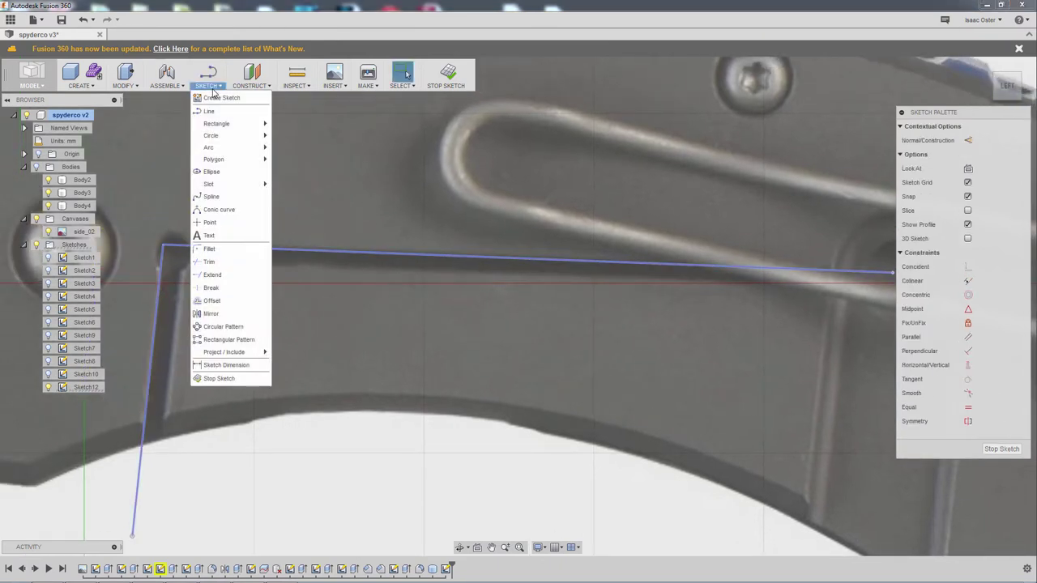
pyautogui.click(212, 300)
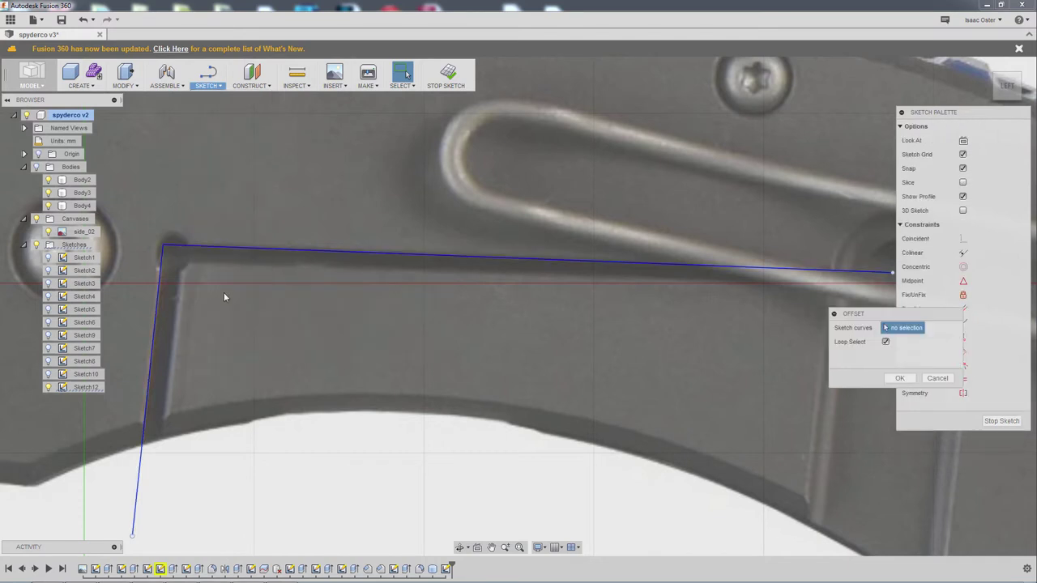
pyautogui.click(199, 244)
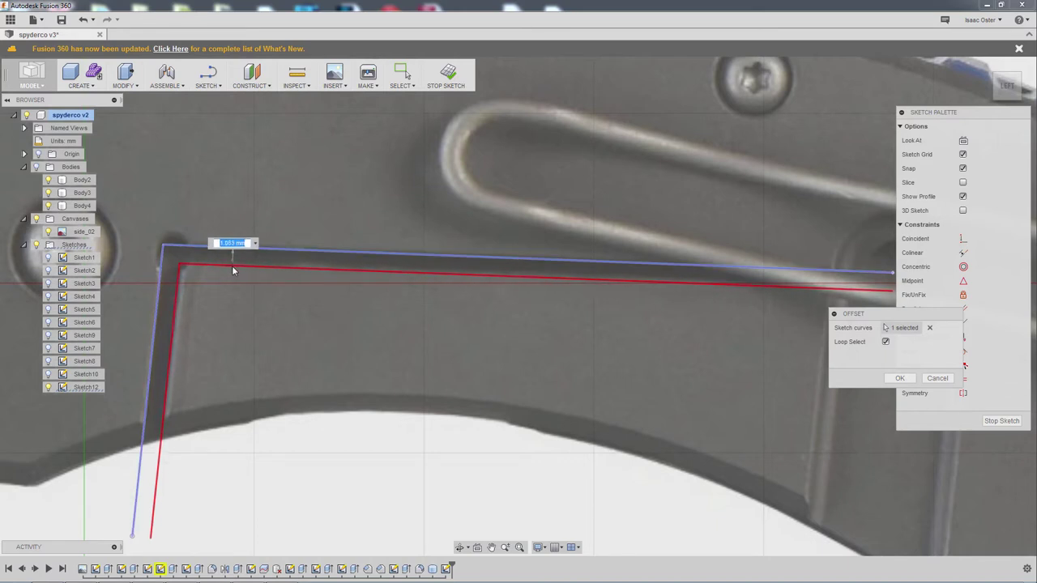
pyautogui.click(231, 266)
pyautogui.moveTo(333, 393); pyautogui.dragTo(373, 371, button='middle')
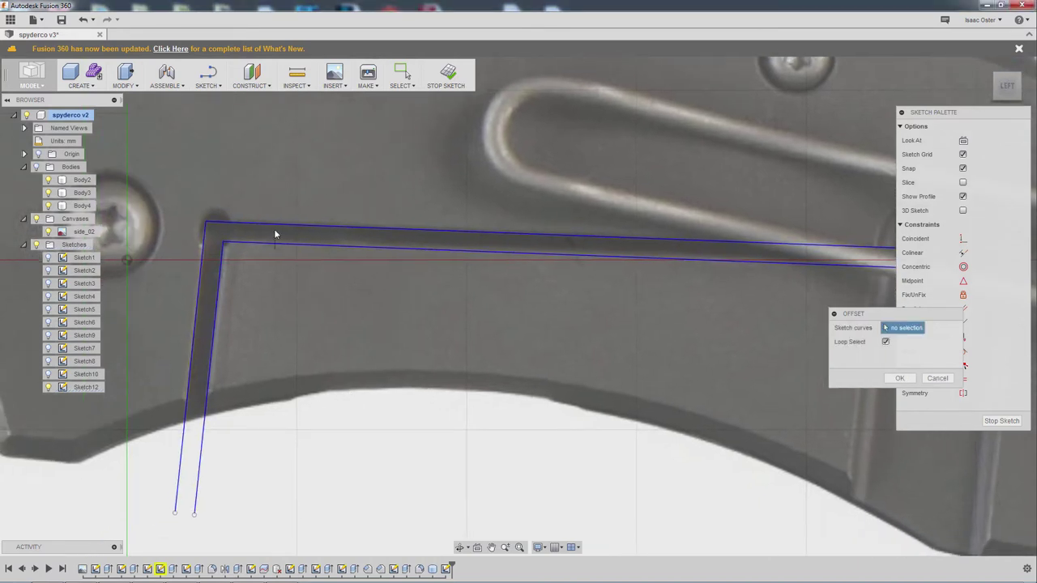
# Close both open ends of the groove outline with short lines and finish the sketch.
pyautogui.click(198, 88)
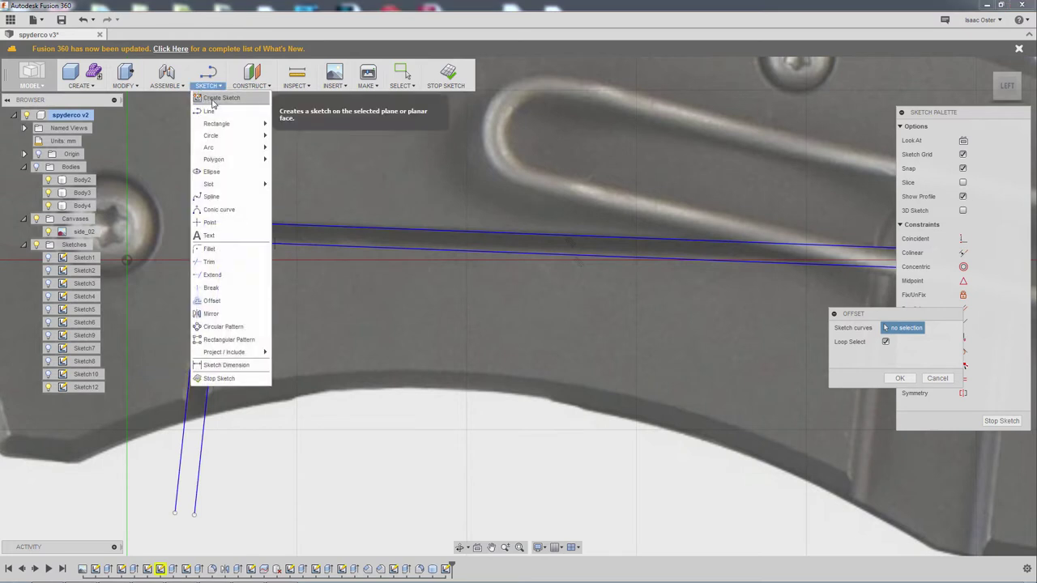
pyautogui.click(219, 113)
pyautogui.click(175, 514)
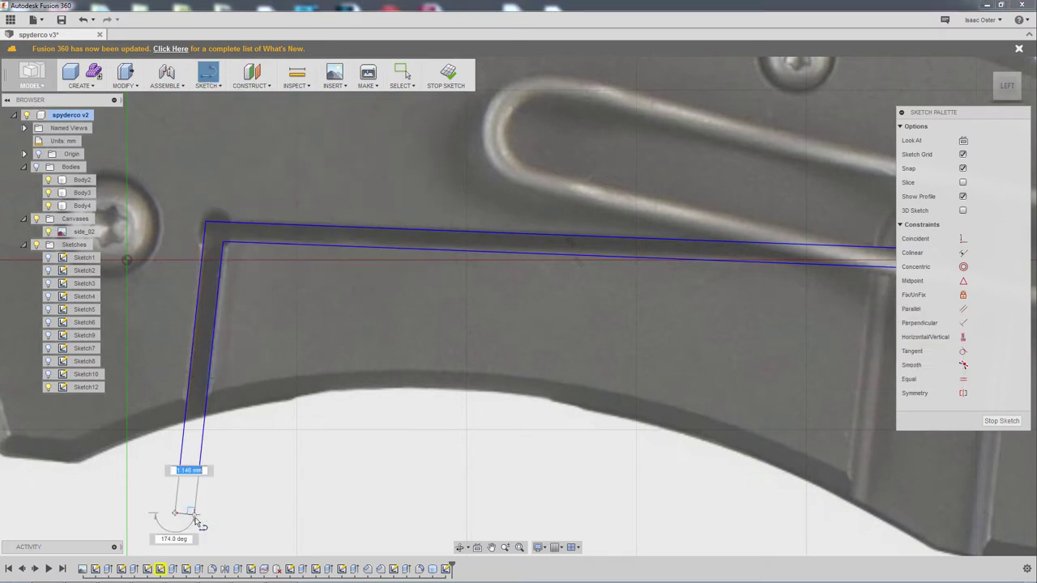
pyautogui.click(195, 515)
pyautogui.moveTo(867, 355); pyautogui.dragTo(512, 340, button='middle')
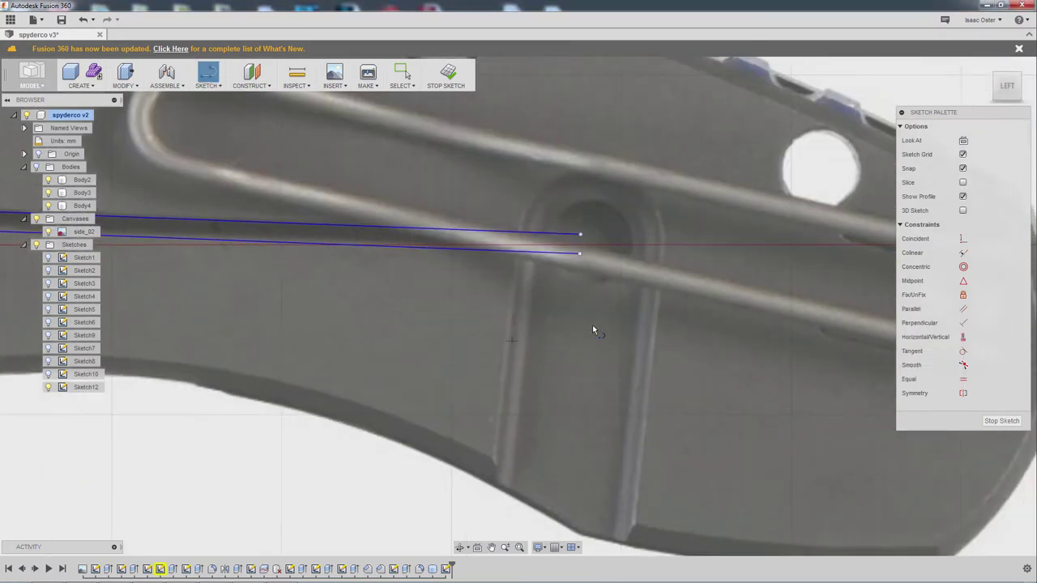
pyautogui.click(581, 236)
pyautogui.click(581, 255)
pyautogui.rightClick(675, 310)
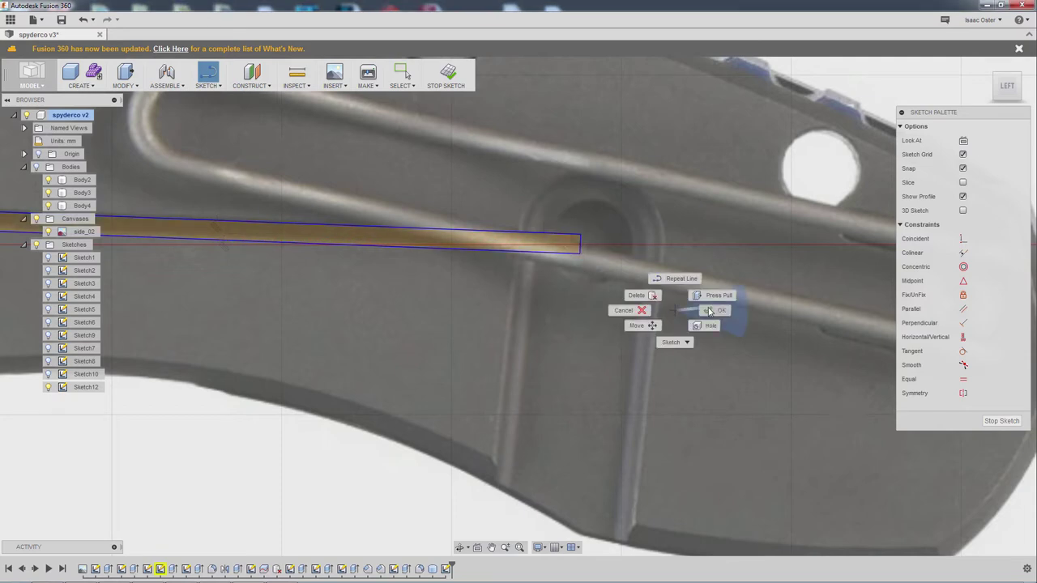
pyautogui.click(713, 311)
pyautogui.moveTo(618, 374); pyautogui.dragTo(769, 422, button='middle')
pyautogui.scroll(-3, 770, 422)
pyautogui.press('Escape')
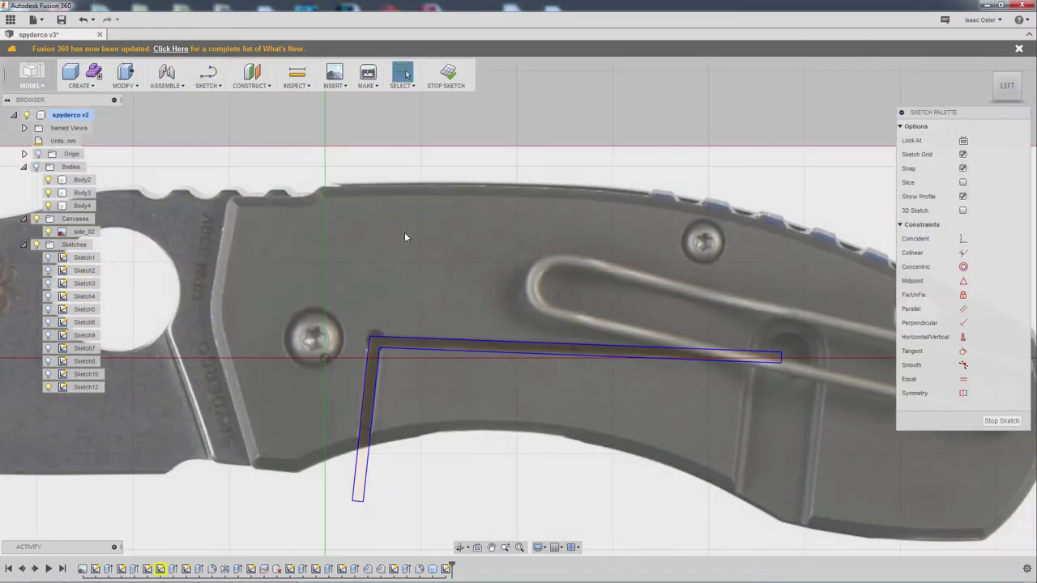
pyautogui.click(447, 76)
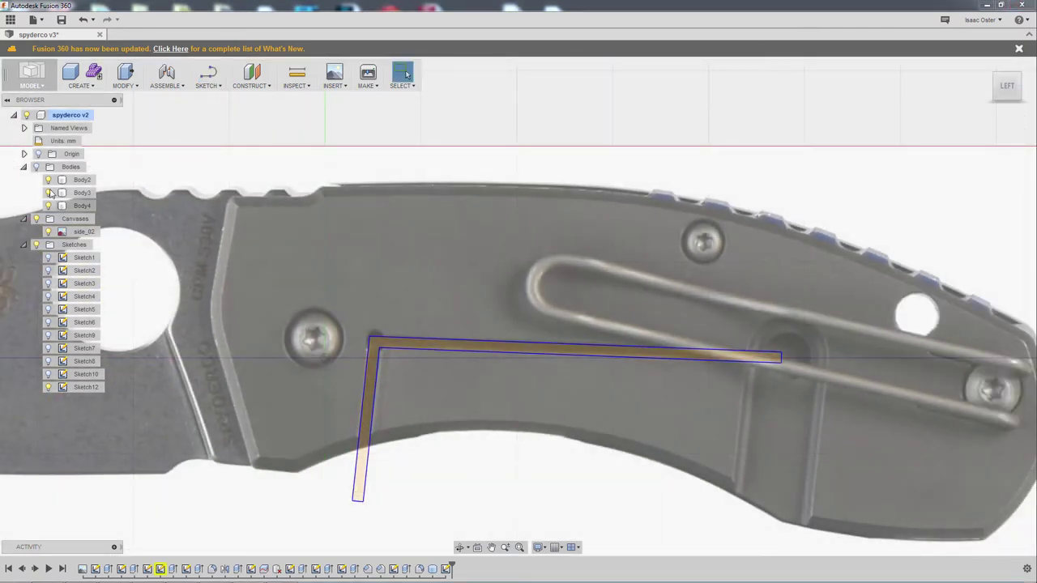
# Show the bodies again and extrude the L-shaped groove profile as a 7 mm cut into the clip-side handle scale.
pyautogui.click(37, 167)
pyautogui.keyDown('shift'); pyautogui.moveTo(453, 463); pyautogui.dragTo(517, 435, button='middle'); pyautogui.keyUp('shift')
pyautogui.click(409, 326)
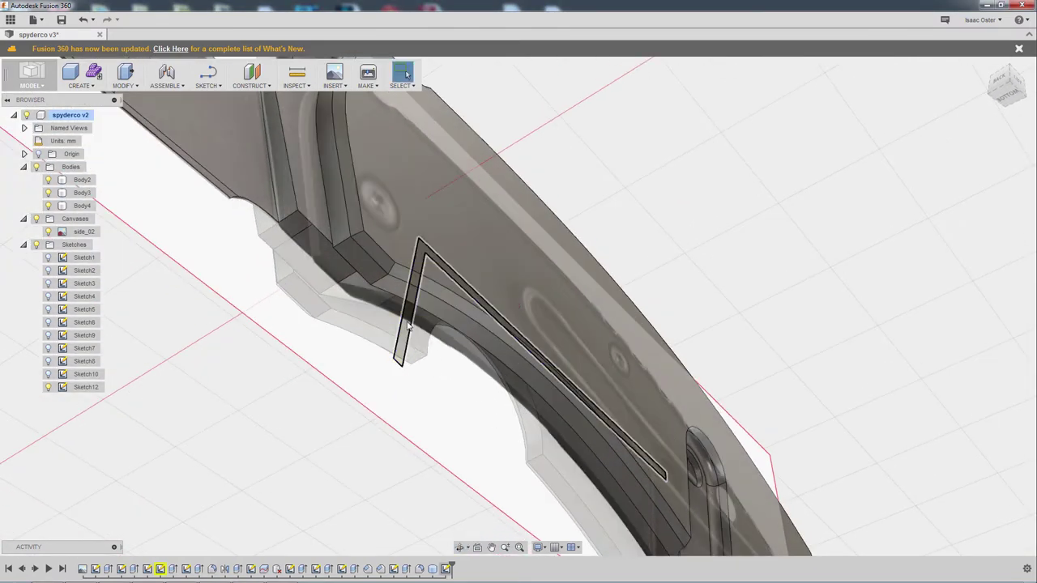
pyautogui.rightClick(409, 326)
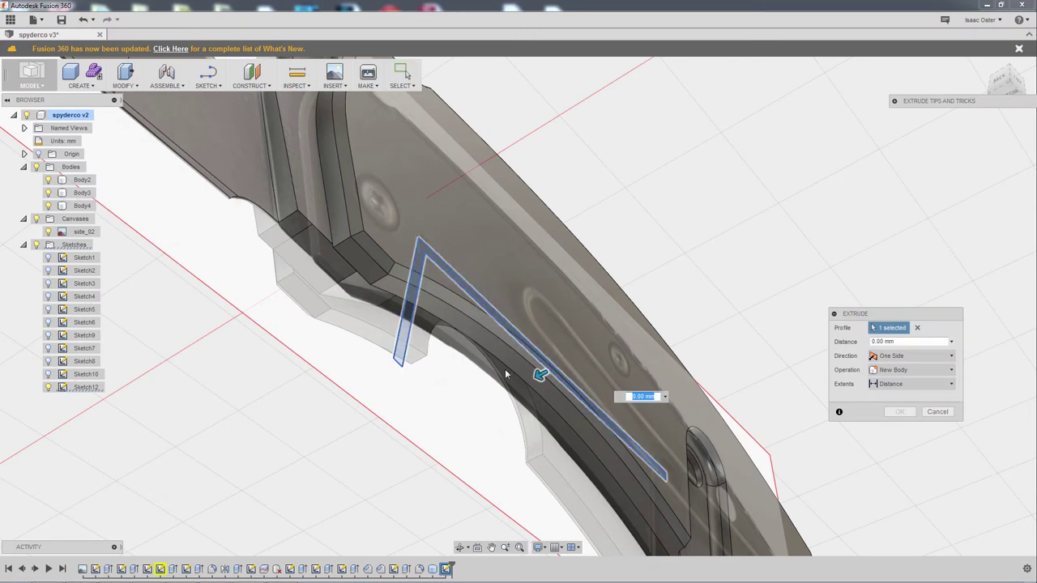
pyautogui.moveTo(541, 374); pyautogui.dragTo(605, 365)
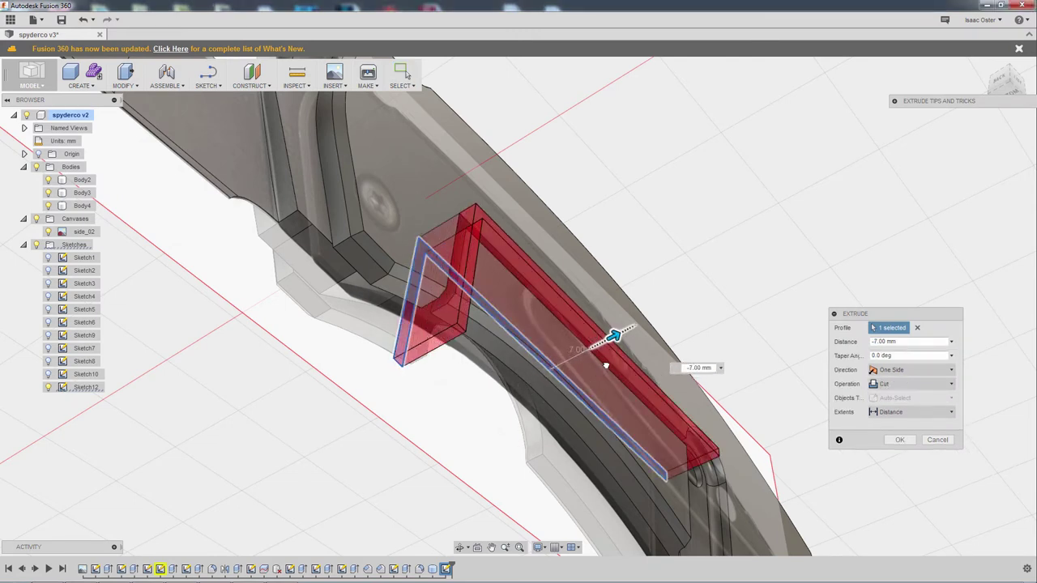
pyautogui.click(900, 440)
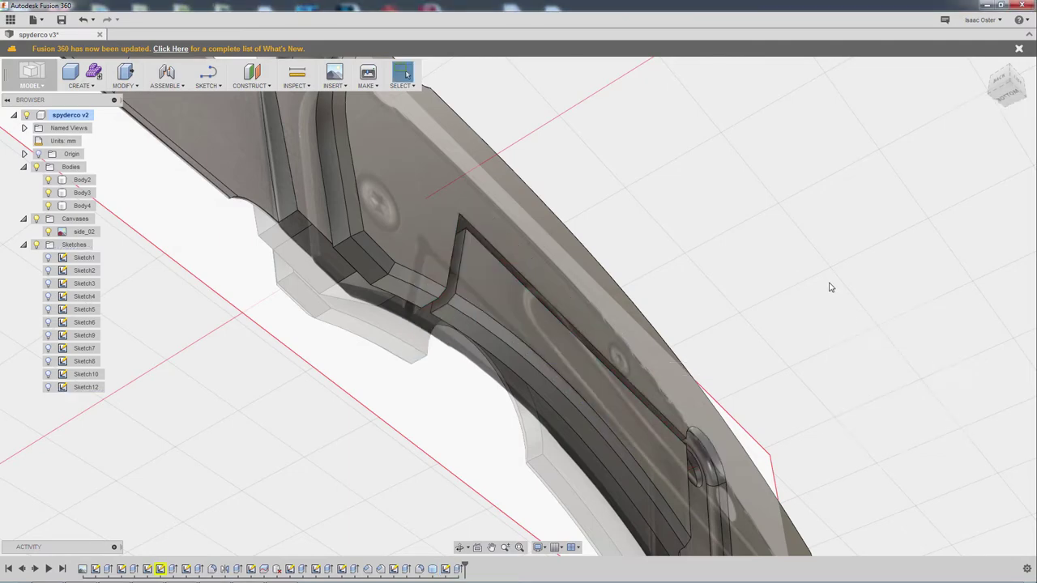
# Examine the L-shaped groove and the slot recess on the clip-side scale from several angles, ending square to the clip side.
pyautogui.keyDown('shift'); pyautogui.moveTo(829, 287); pyautogui.dragTo(517, 306, button='middle'); pyautogui.keyUp('shift')
pyautogui.keyDown('shift'); pyautogui.moveTo(776, 317); pyautogui.dragTo(641, 384, button='middle'); pyautogui.keyUp('shift')
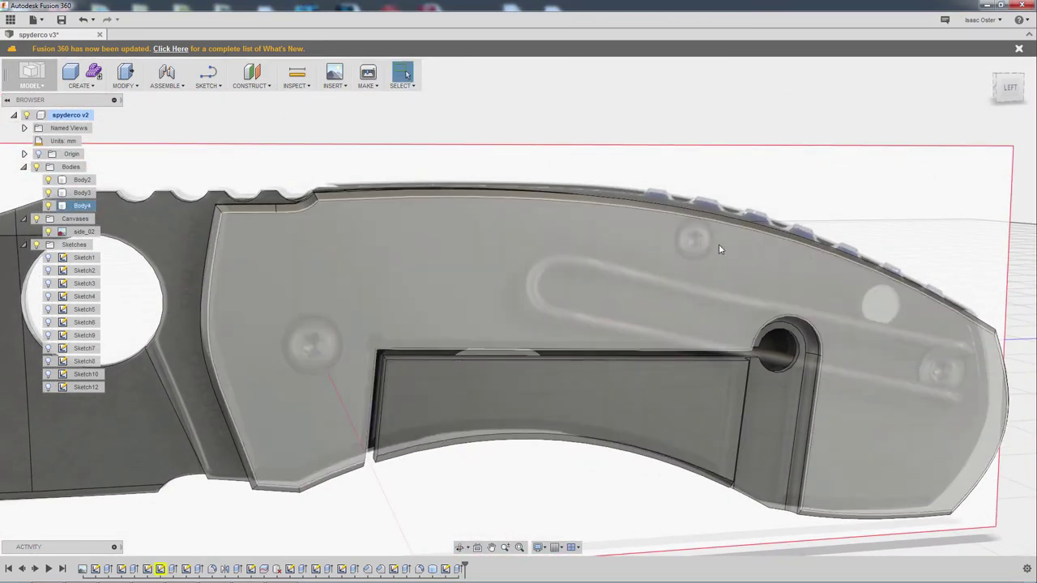
pyautogui.keyDown('shift'); pyautogui.moveTo(856, 132); pyautogui.dragTo(792, 158, button='middle'); pyautogui.keyUp('shift')
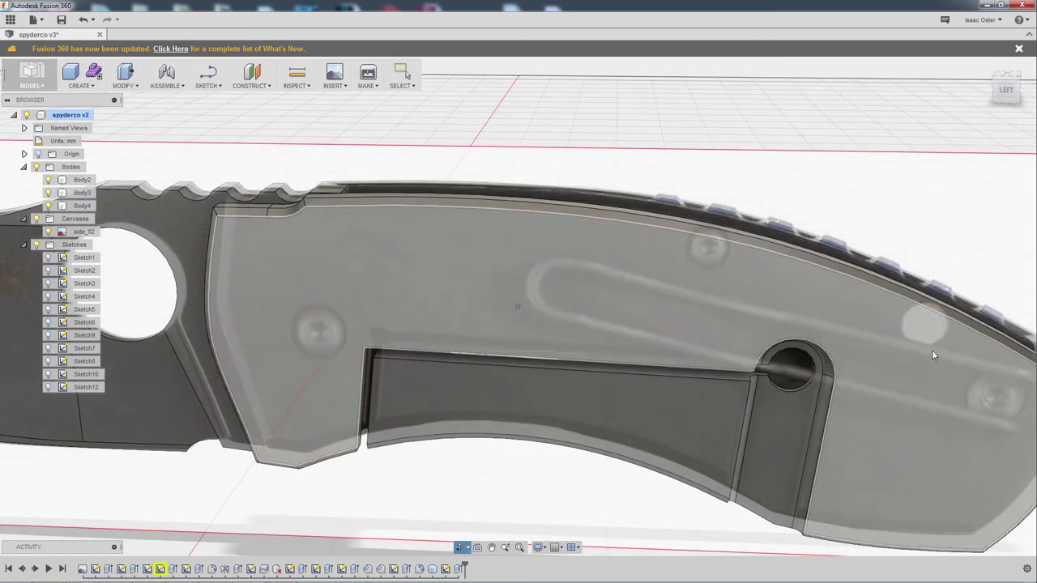
pyautogui.keyDown('shift'); pyautogui.moveTo(928, 300); pyautogui.dragTo(768, 228, button='middle'); pyautogui.keyUp('shift')
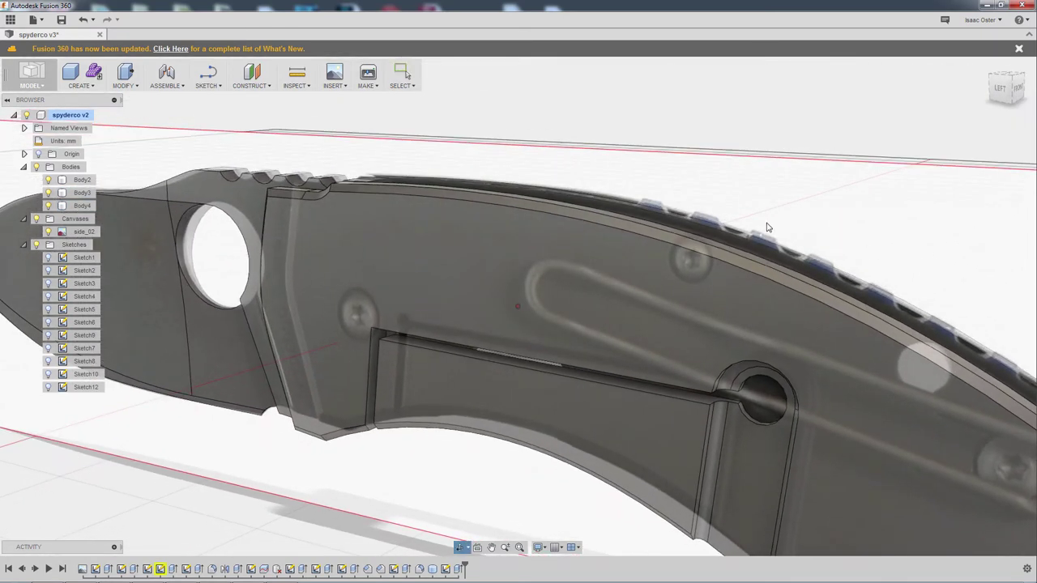
pyautogui.keyDown('shift'); pyautogui.moveTo(835, 263); pyautogui.dragTo(832, 329, button='middle'); pyautogui.keyUp('shift')
pyautogui.keyDown('shift'); pyautogui.moveTo(831, 381); pyautogui.dragTo(873, 367, button='middle'); pyautogui.keyUp('shift')
pyautogui.keyDown('shift'); pyautogui.moveTo(312, 308); pyautogui.dragTo(317, 309, button='middle'); pyautogui.keyUp('shift')
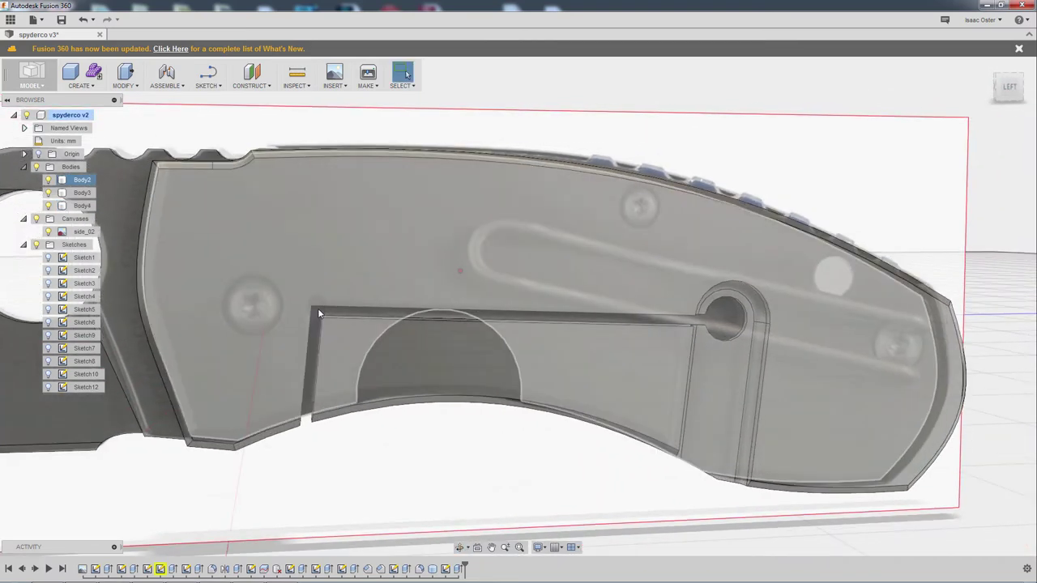
pyautogui.click(319, 315)
pyautogui.click(1008, 87)
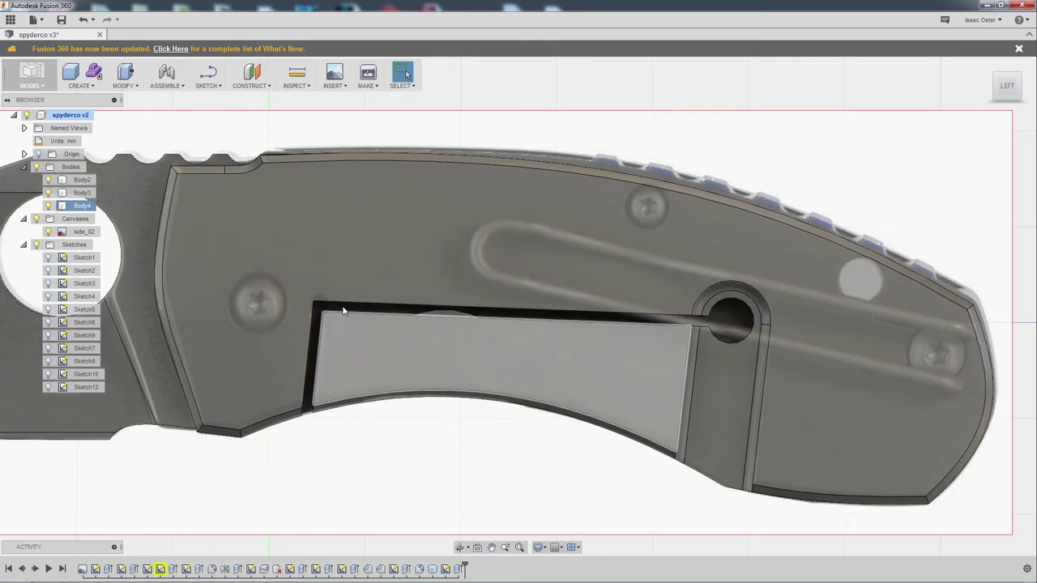
pyautogui.moveTo(222, 236); pyautogui.dragTo(287, 242, button='middle')
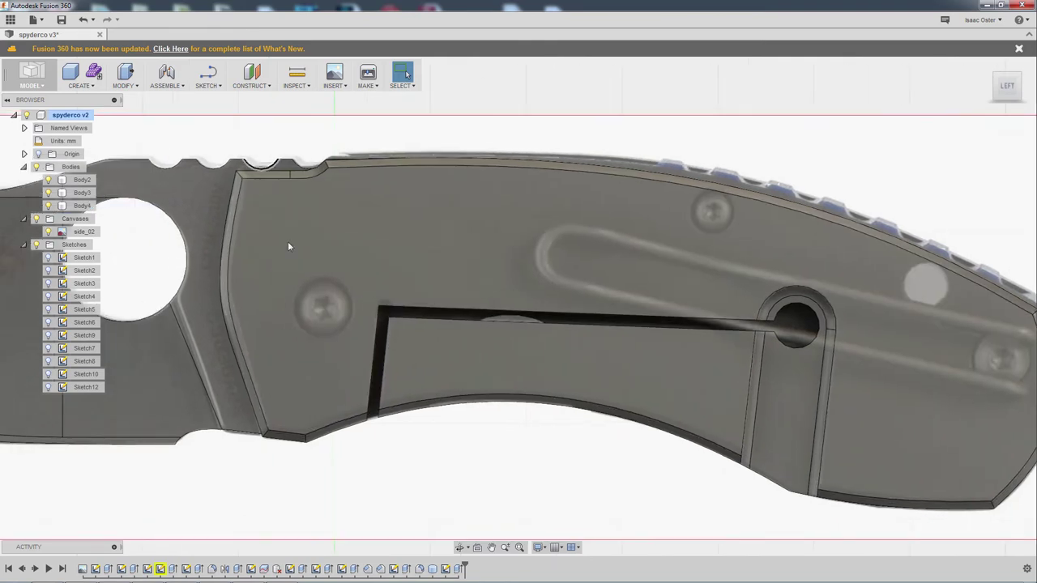
pyautogui.click(282, 239)
pyautogui.click(81, 85)
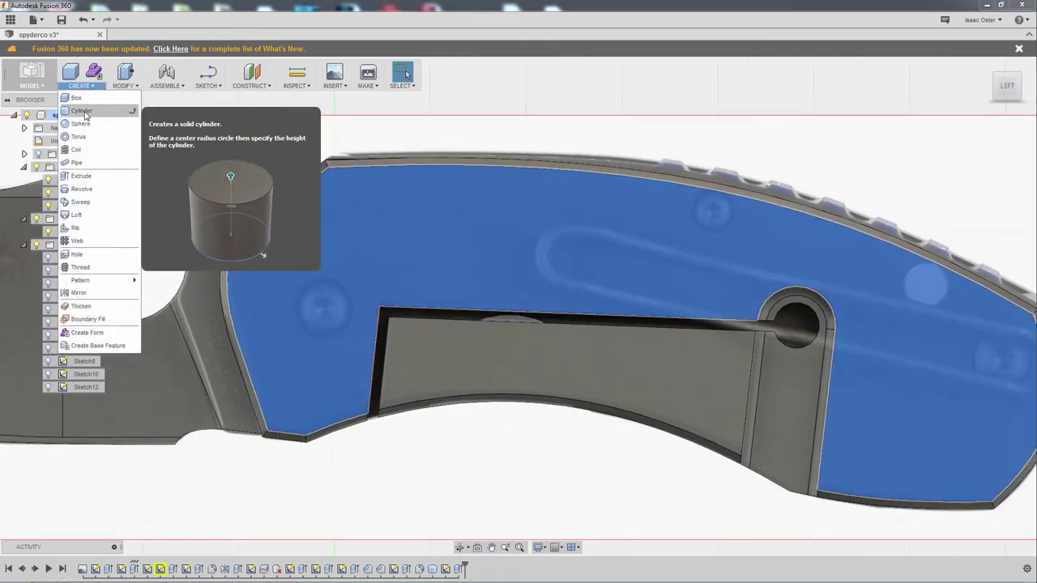
pyautogui.click(84, 114)
pyautogui.click(322, 306)
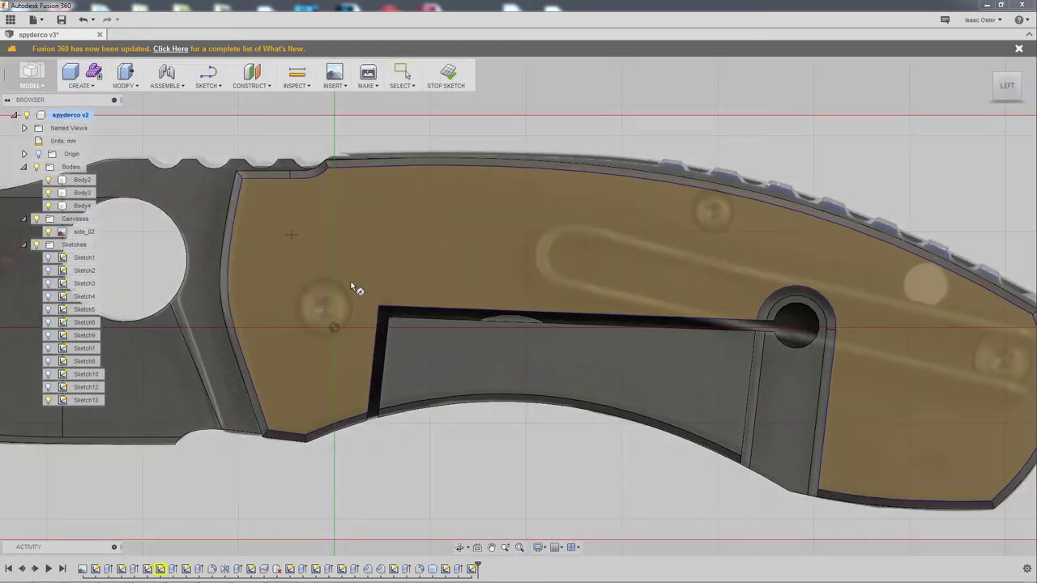
pyautogui.scroll(3, 331, 308)
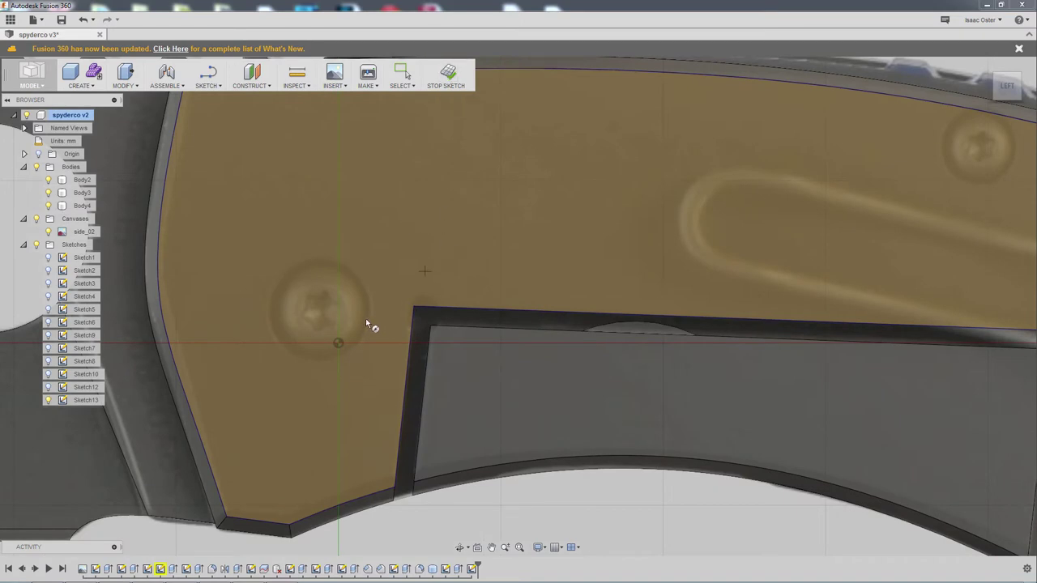
pyautogui.press('Escape')
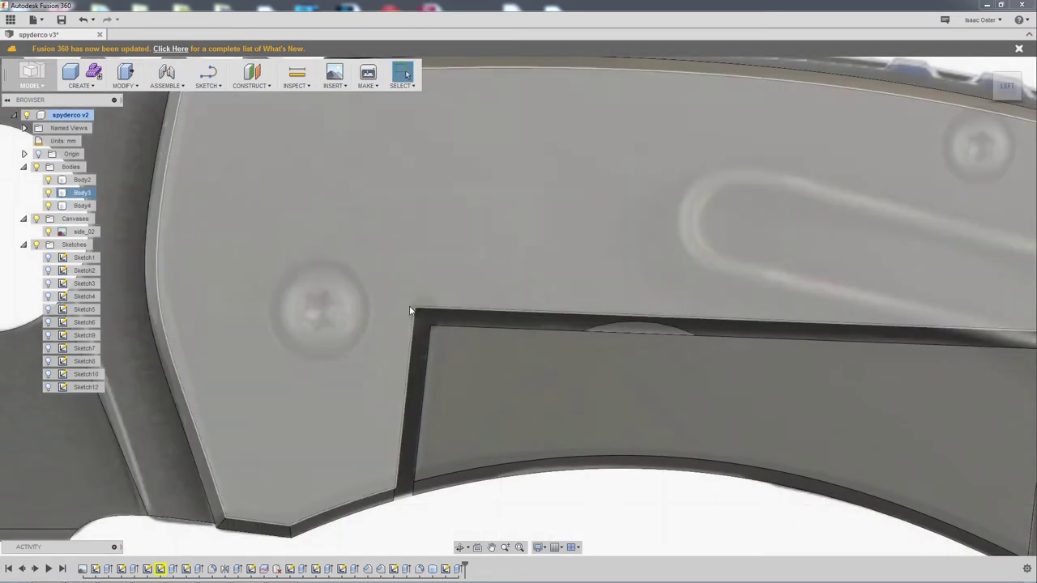
# Start a cylinder on the clip-side scale face, centred on the screw nearest the blade, about 6.2 mm in diameter.
pyautogui.scroll(-3, 412, 308)
pyautogui.keyDown('shift'); pyautogui.moveTo(478, 398); pyautogui.dragTo(523, 413, button='middle'); pyautogui.keyUp('shift')
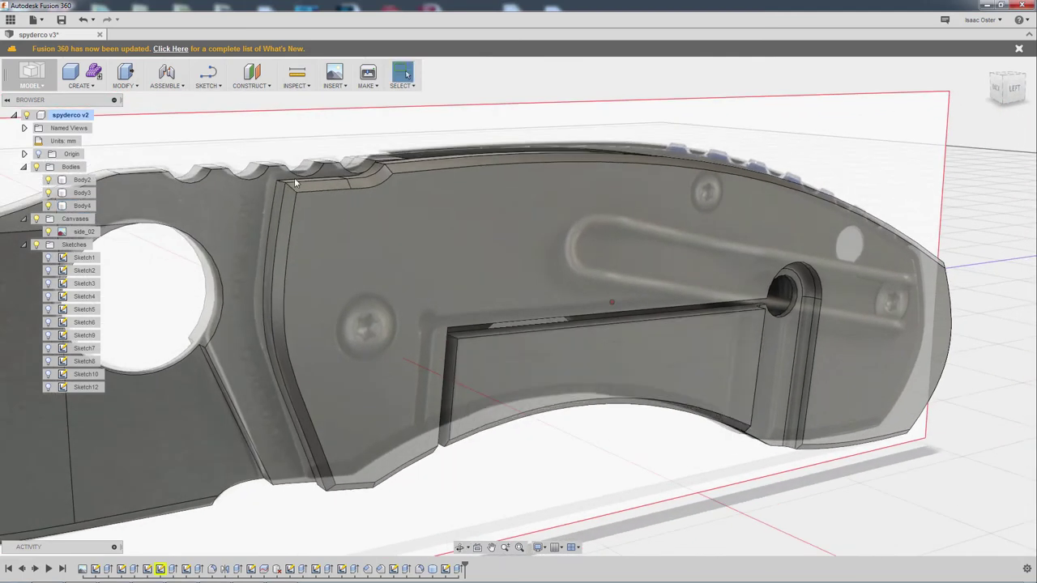
pyautogui.click(81, 86)
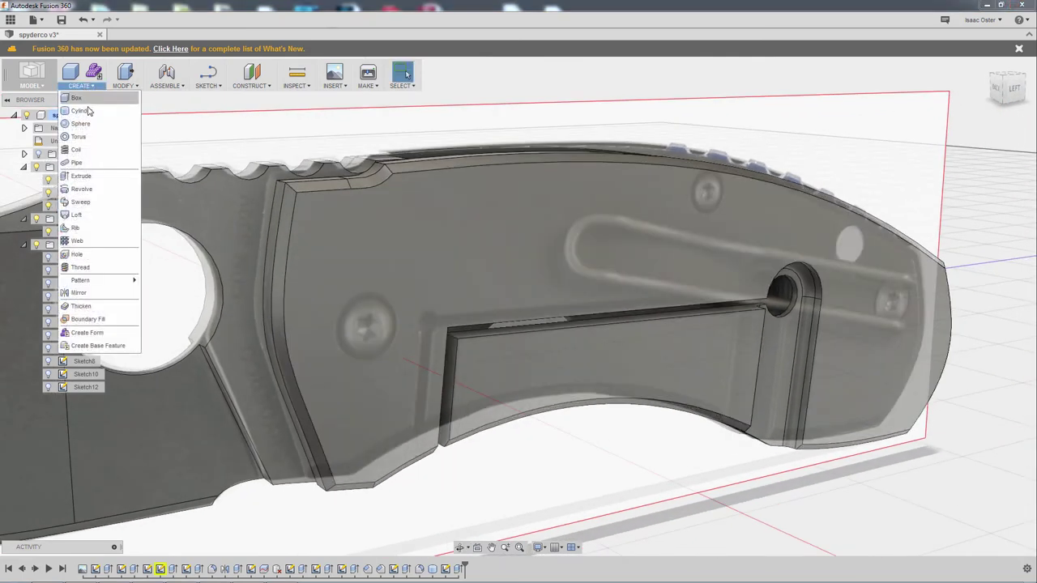
pyautogui.click(85, 106)
pyautogui.click(352, 237)
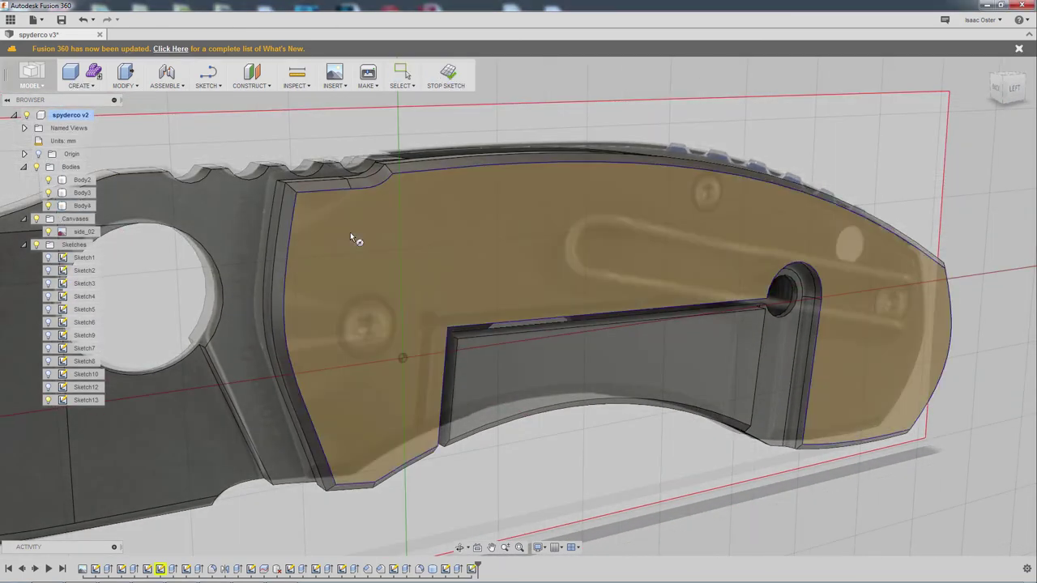
pyautogui.click(350, 235)
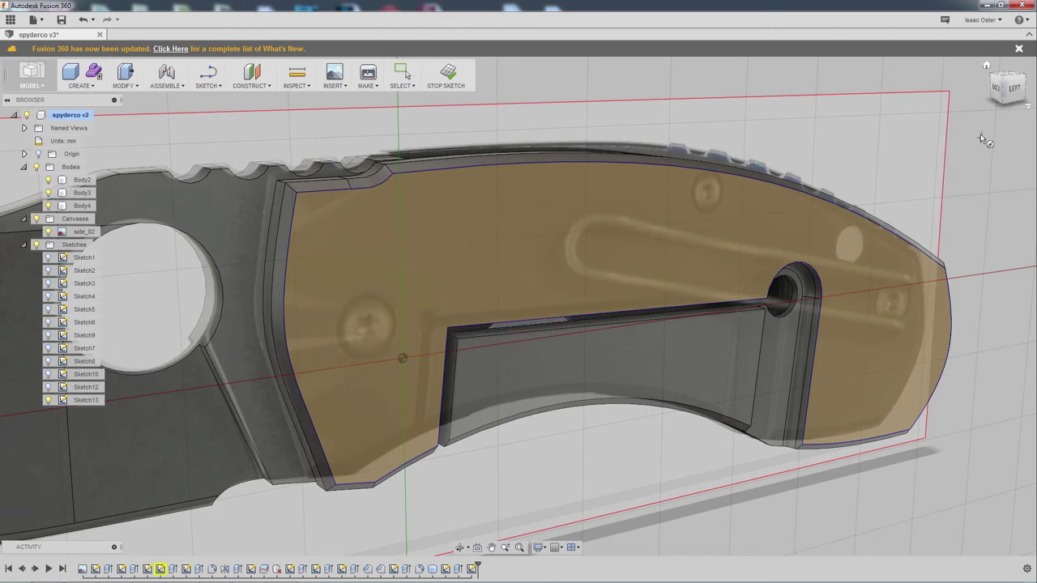
pyautogui.click(1004, 91)
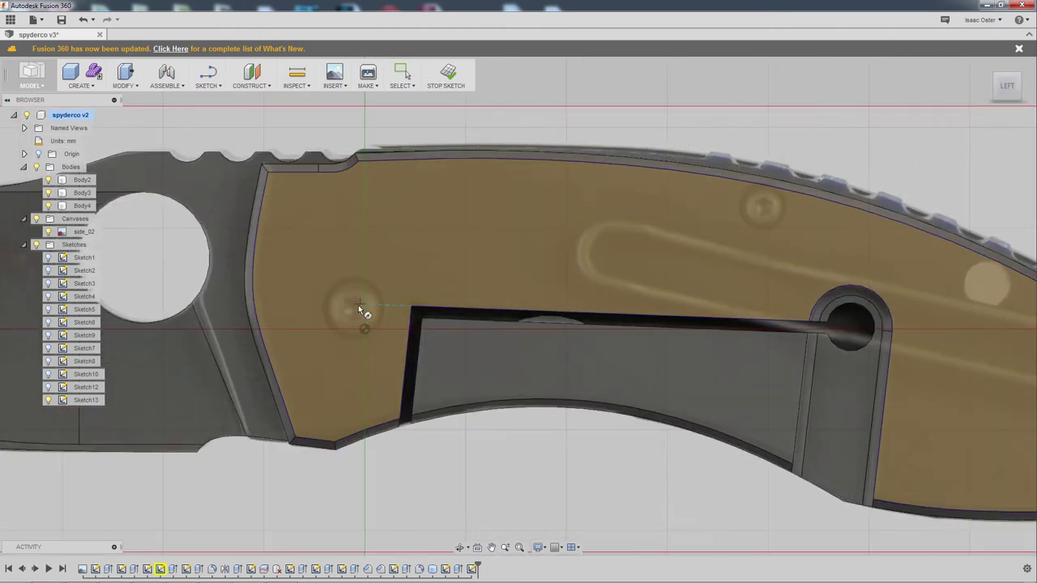
pyautogui.scroll(3, 353, 309)
pyautogui.scroll(2, 354, 311)
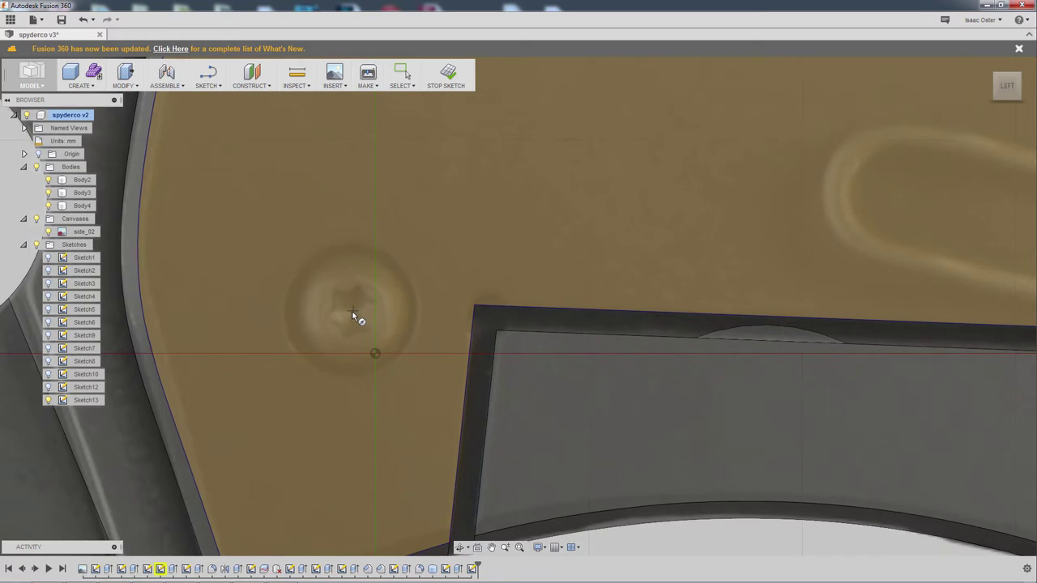
pyautogui.click(352, 311)
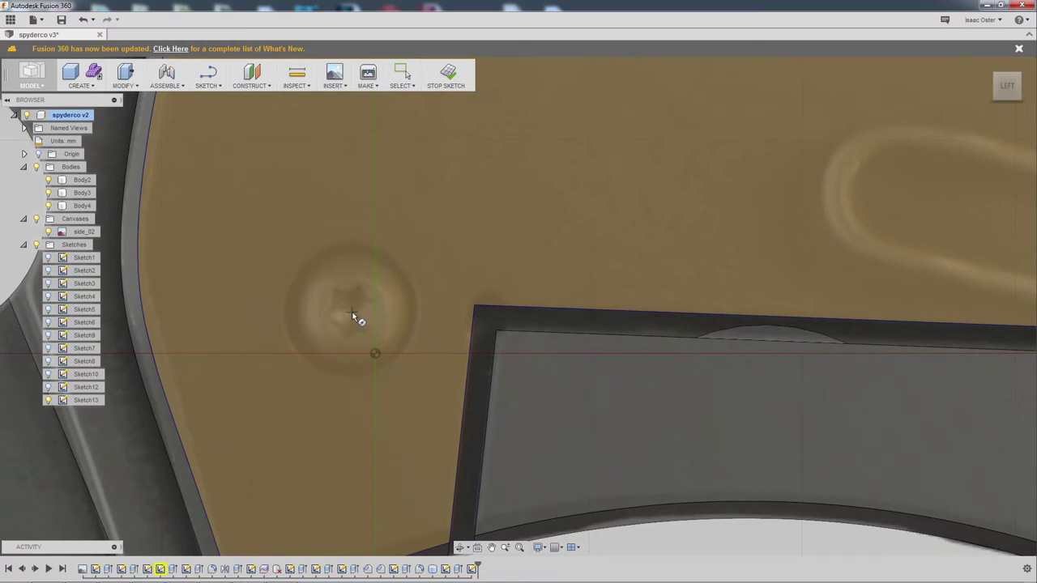
pyautogui.click(402, 360)
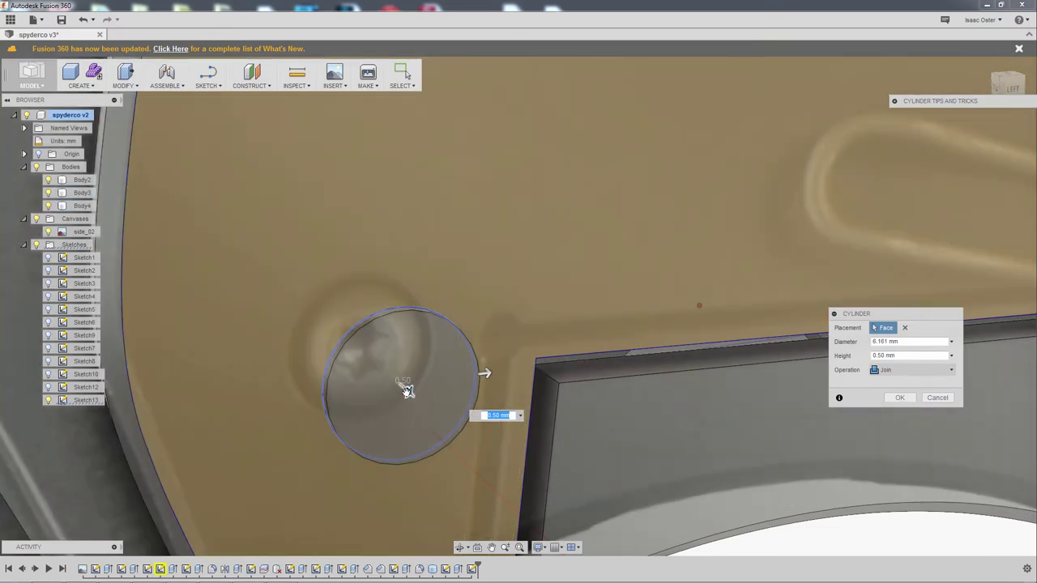
# Push the cylinder 2 mm into the scale as a cut to form the screw recess nearest the blade.
pyautogui.moveTo(409, 392); pyautogui.dragTo(381, 375)
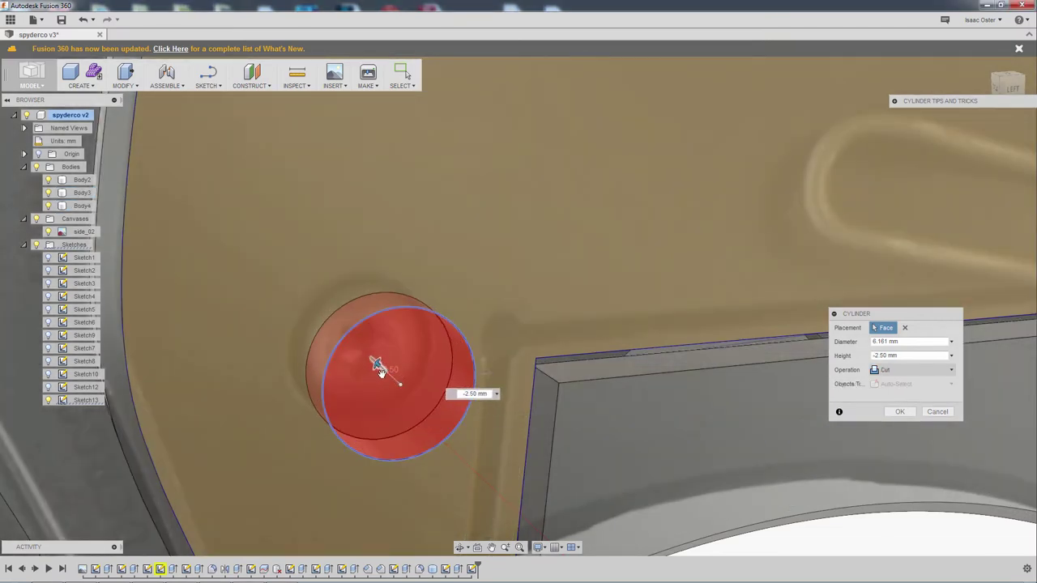
pyautogui.keyDown('shift'); pyautogui.moveTo(560, 419); pyautogui.dragTo(556, 348, button='middle'); pyautogui.keyUp('shift')
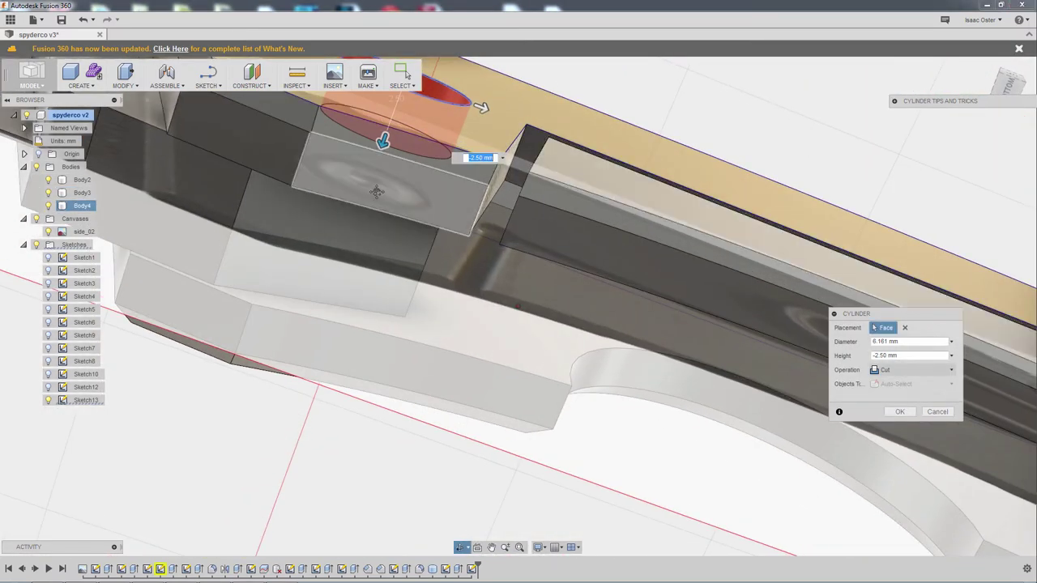
pyautogui.moveTo(385, 150); pyautogui.dragTo(383, 204, button='middle')
pyautogui.moveTo(380, 195); pyautogui.dragTo(383, 186)
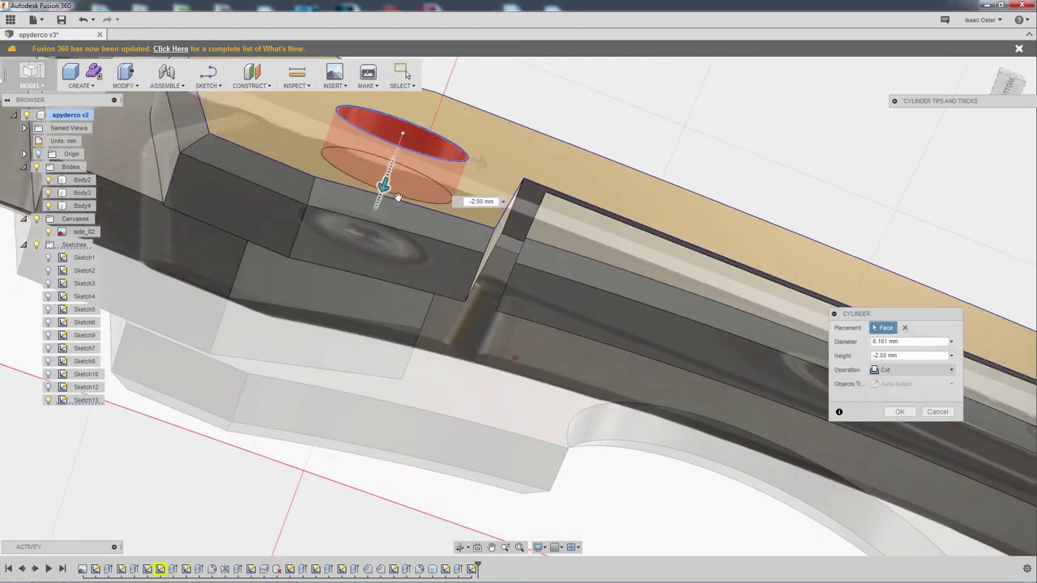
pyautogui.keyDown('shift'); pyautogui.moveTo(398, 198); pyautogui.dragTo(376, 243, button='middle'); pyautogui.keyUp('shift')
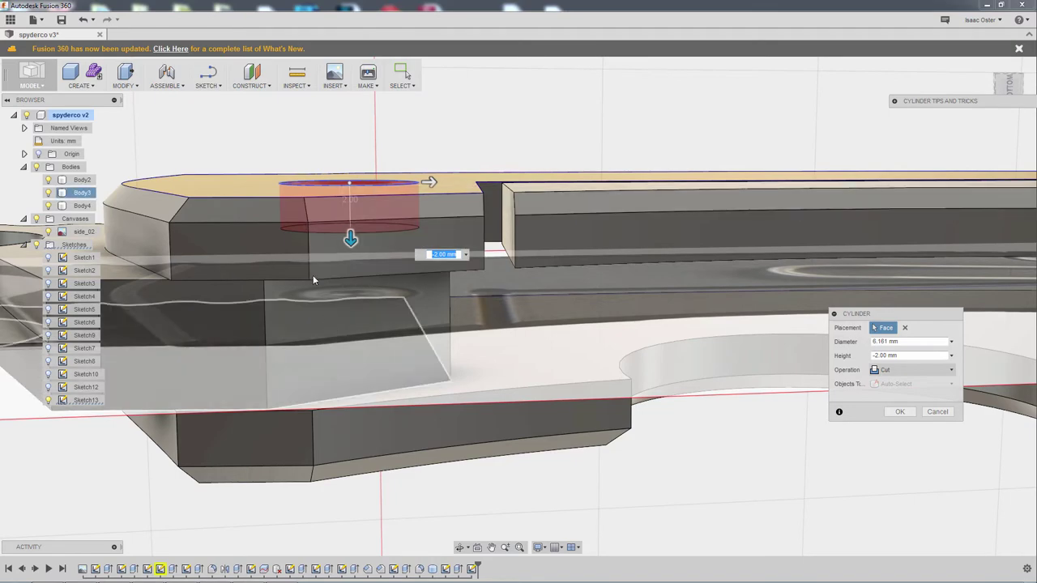
pyautogui.keyDown('shift'); pyautogui.moveTo(359, 348); pyautogui.dragTo(394, 257, button='middle'); pyautogui.keyUp('shift')
pyautogui.keyDown('shift'); pyautogui.moveTo(422, 352); pyautogui.dragTo(419, 394, button='middle'); pyautogui.keyUp('shift')
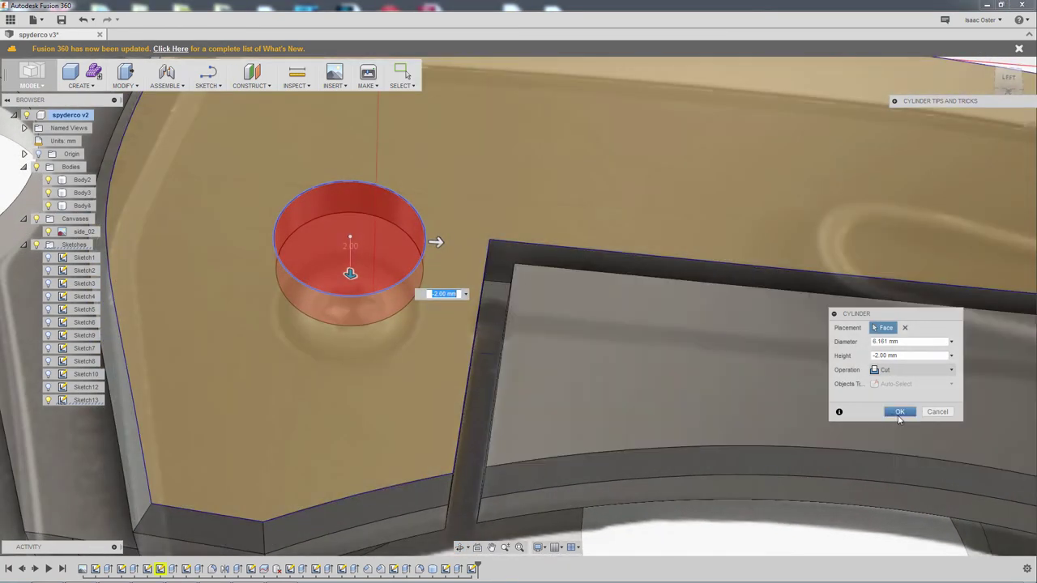
pyautogui.click(899, 412)
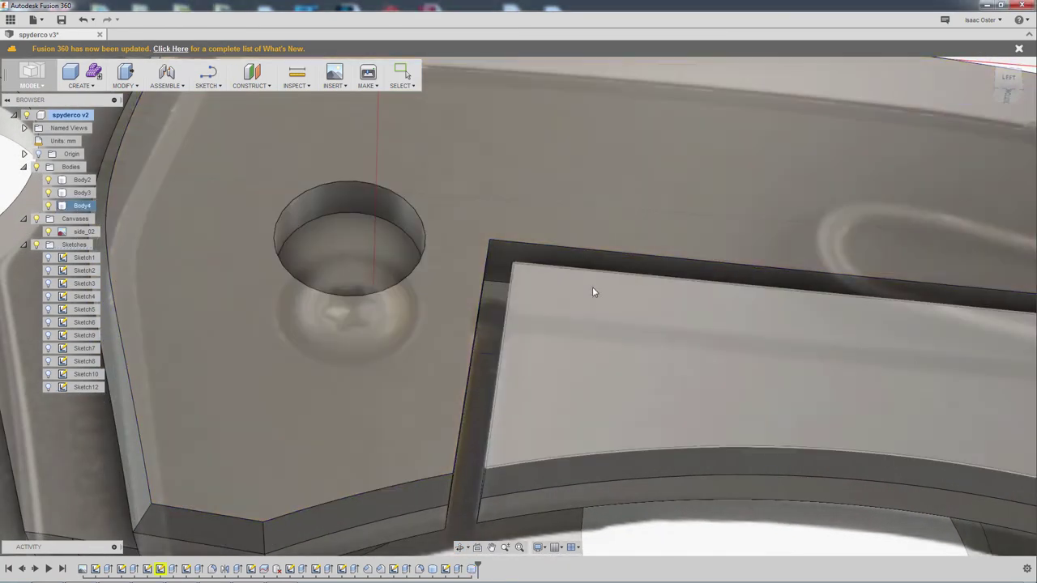
# Start another cylinder on the clip-side scale face, centred on the clip screw at the handle's rear end, about 6 mm in diameter.
pyautogui.keyDown('shift'); pyautogui.moveTo(592, 287); pyautogui.dragTo(784, 233, button='middle'); pyautogui.keyUp('shift')
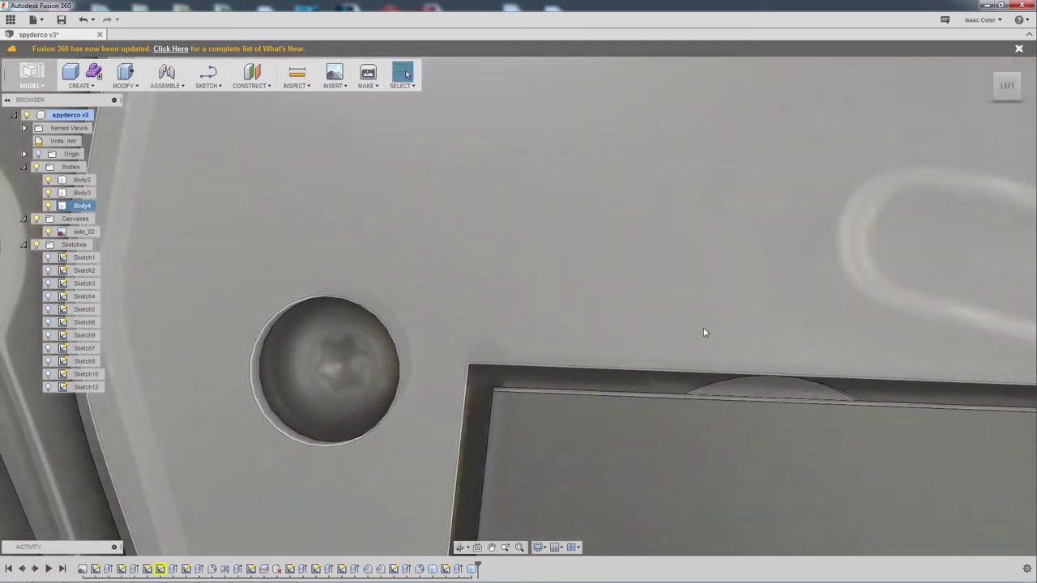
pyautogui.scroll(-7, 699, 327)
pyautogui.moveTo(716, 329); pyautogui.dragTo(493, 308, button='middle')
pyautogui.press('Escape')
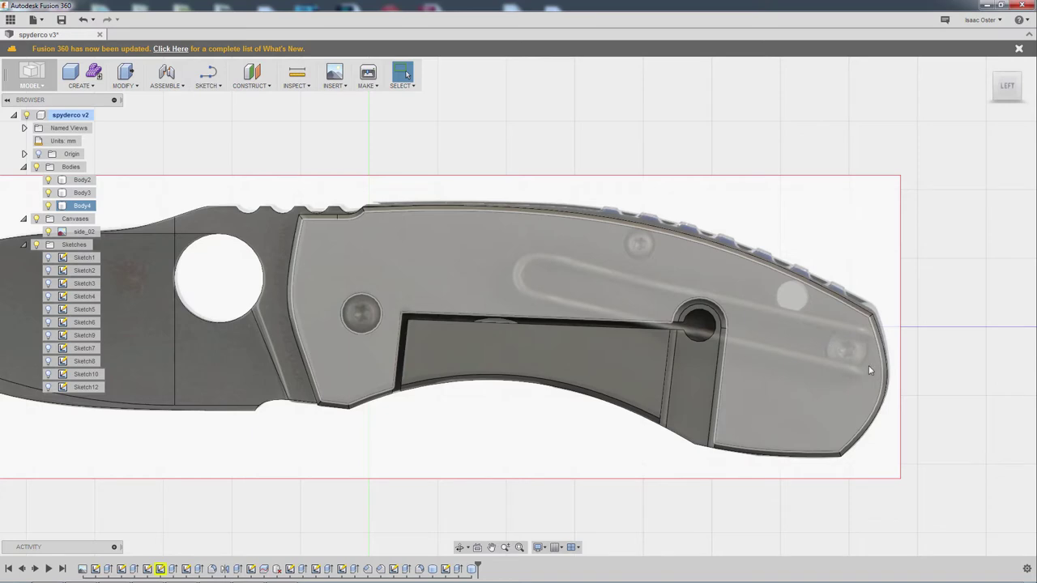
pyautogui.moveTo(869, 370); pyautogui.dragTo(718, 342, button='middle')
pyautogui.scroll(5, 718, 347)
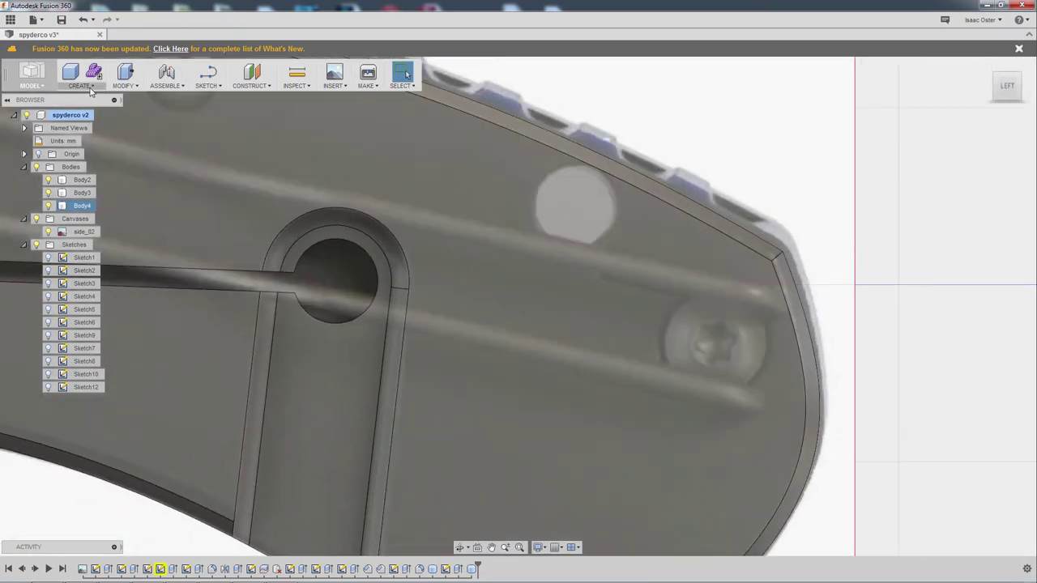
pyautogui.click(80, 81)
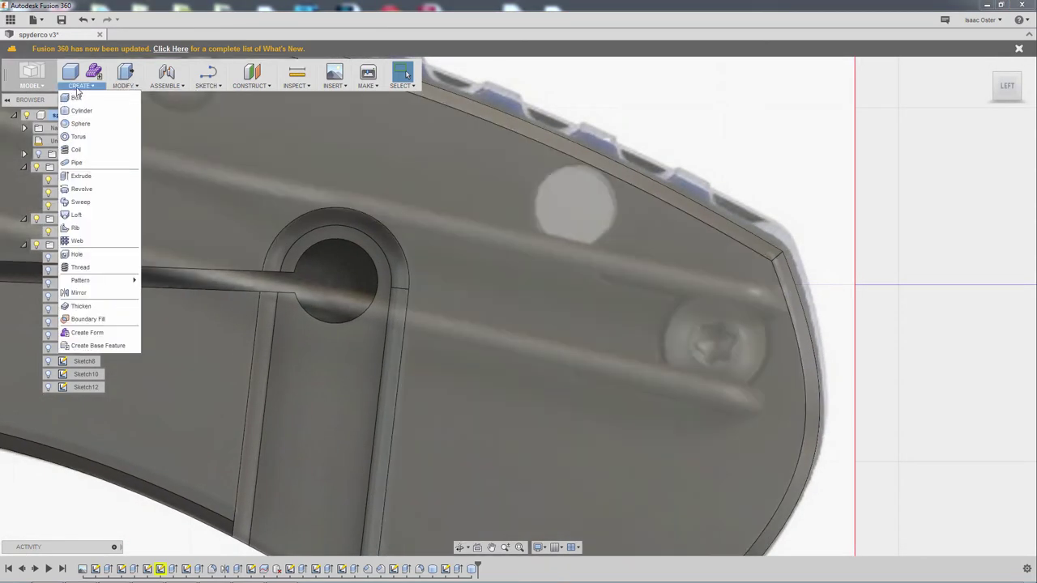
pyautogui.click(83, 111)
pyautogui.click(662, 327)
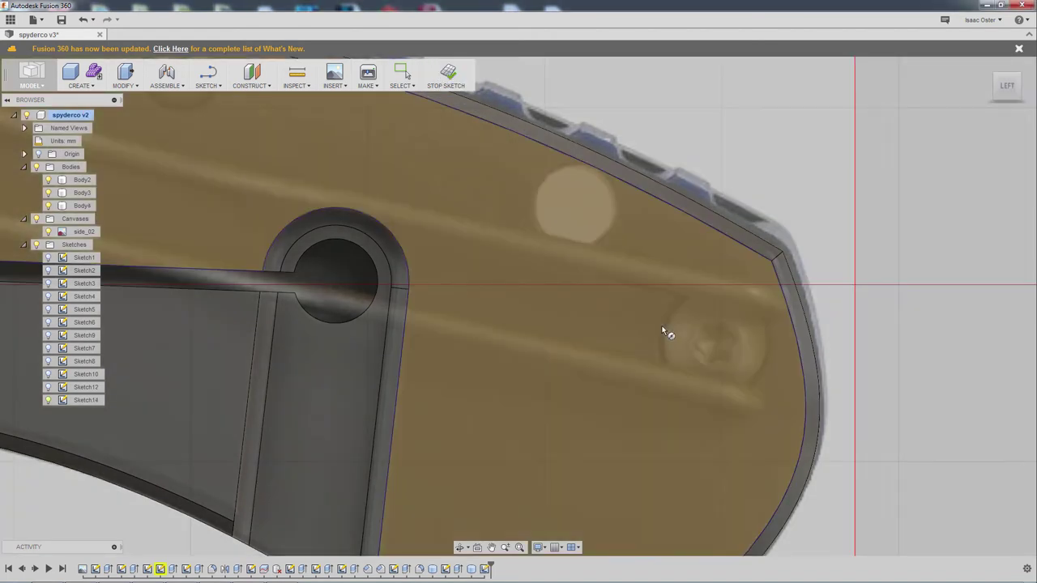
pyautogui.click(718, 342)
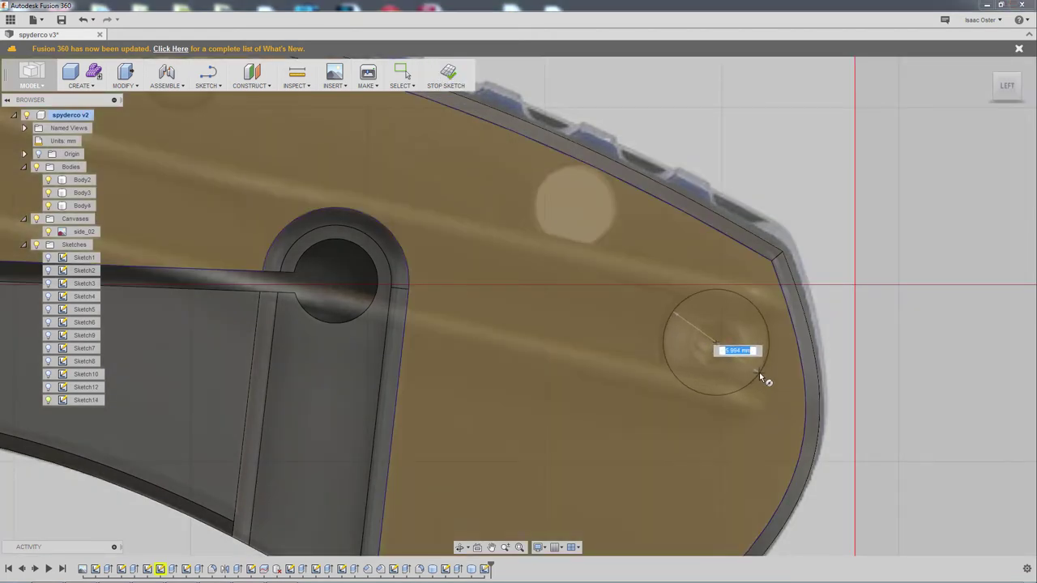
pyautogui.click(760, 372)
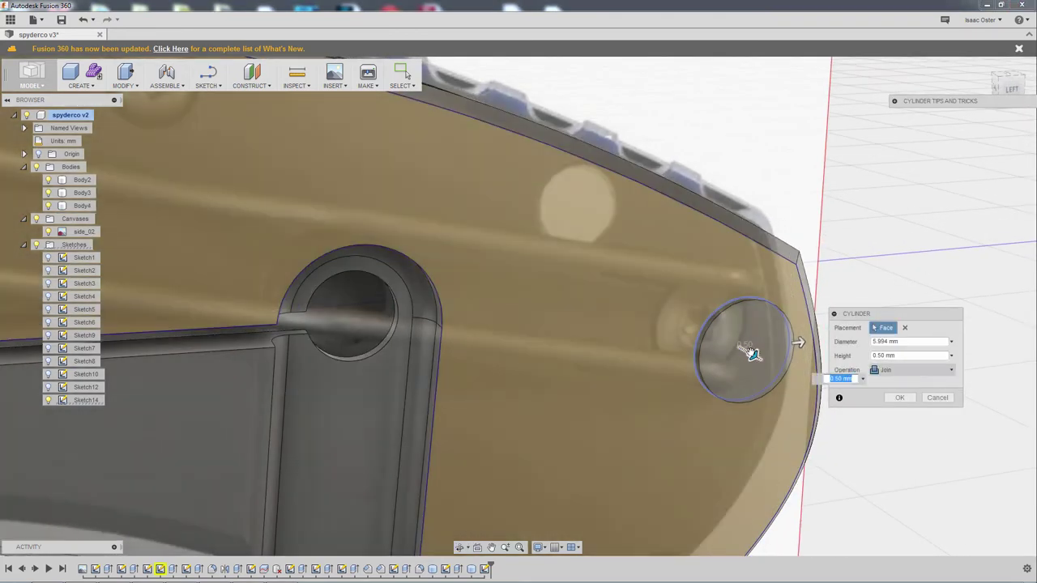
# Push the cylinder at the handle's rear end into the scale as a cut to form the clip screw recess.
pyautogui.moveTo(752, 356); pyautogui.dragTo(725, 338)
pyautogui.keyDown('shift'); pyautogui.moveTo(773, 428); pyautogui.dragTo(819, 382, button='middle'); pyautogui.keyUp('shift')
pyautogui.click(899, 412)
pyautogui.keyDown('shift'); pyautogui.moveTo(794, 432); pyautogui.dragTo(718, 472, button='middle'); pyautogui.keyUp('shift')
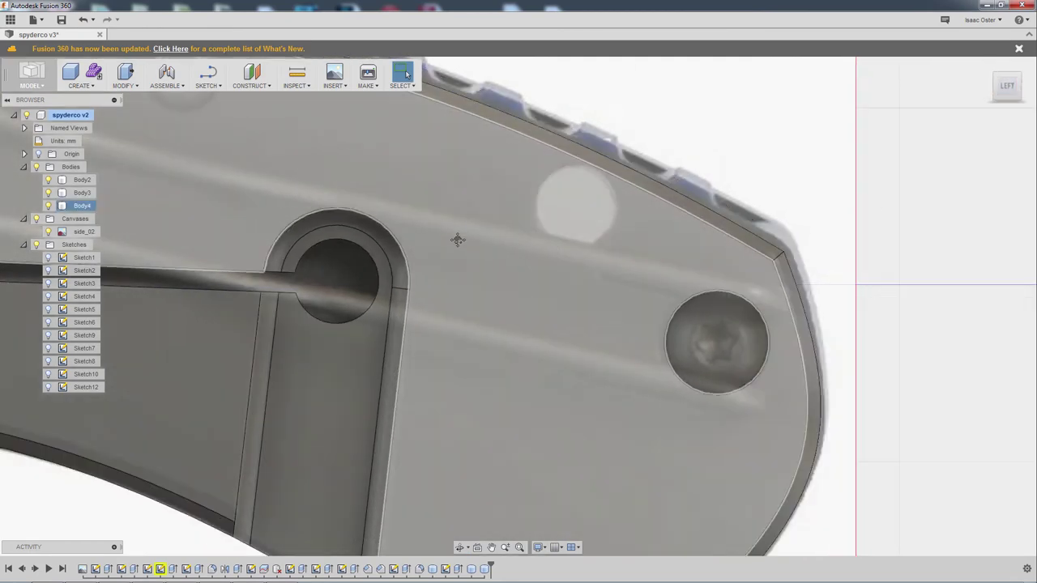
pyautogui.moveTo(457, 239); pyautogui.dragTo(676, 447, button='middle')
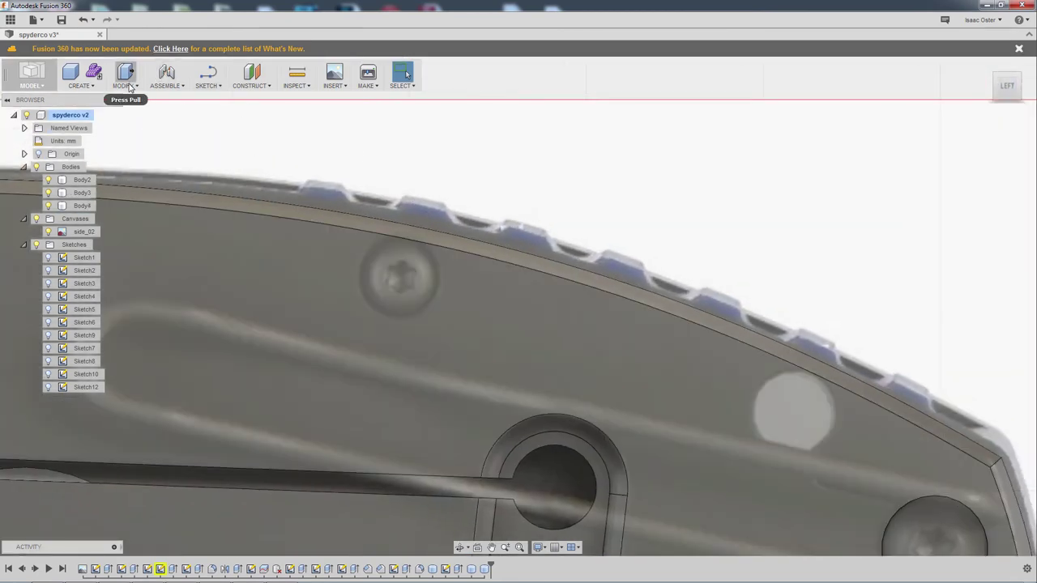
pyautogui.click(397, 236)
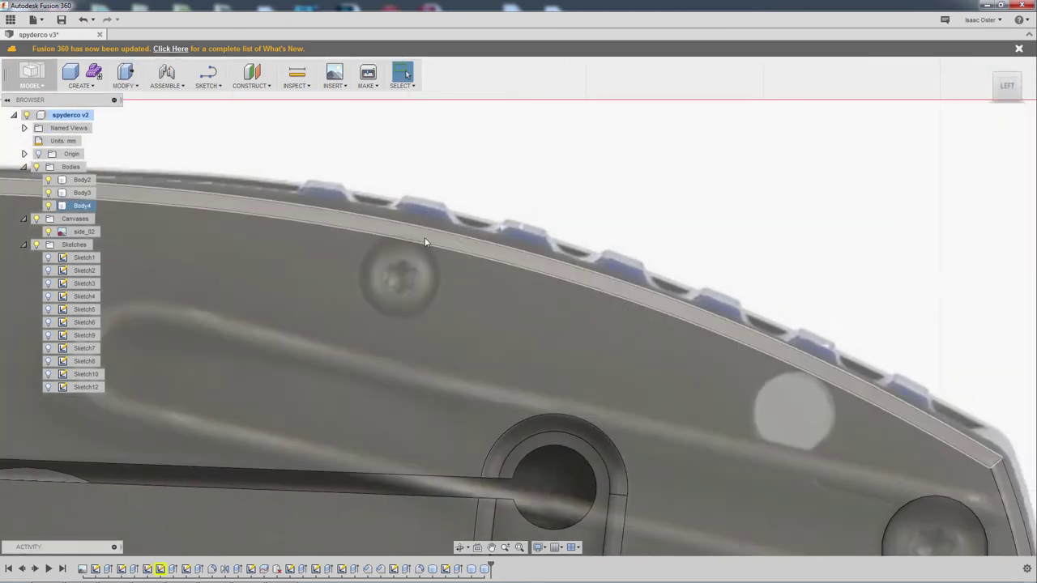
pyautogui.click(79, 85)
pyautogui.click(83, 109)
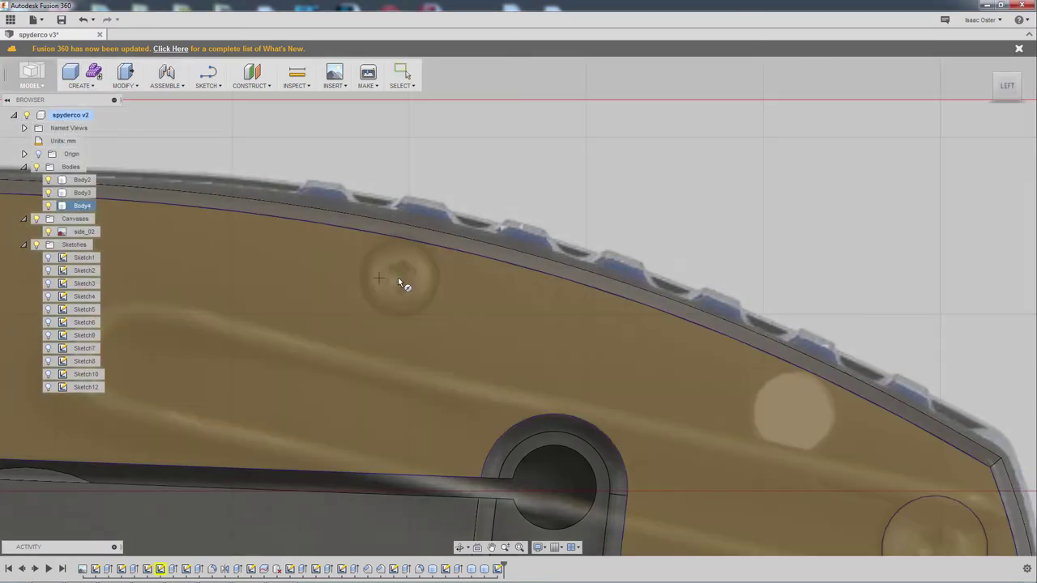
pyautogui.click(398, 277)
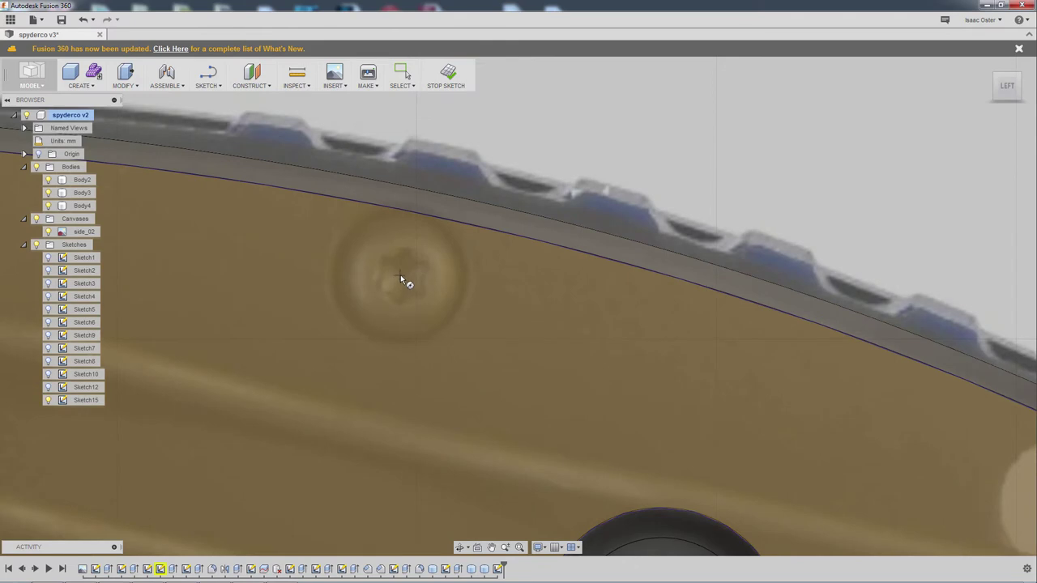
pyautogui.click(404, 277)
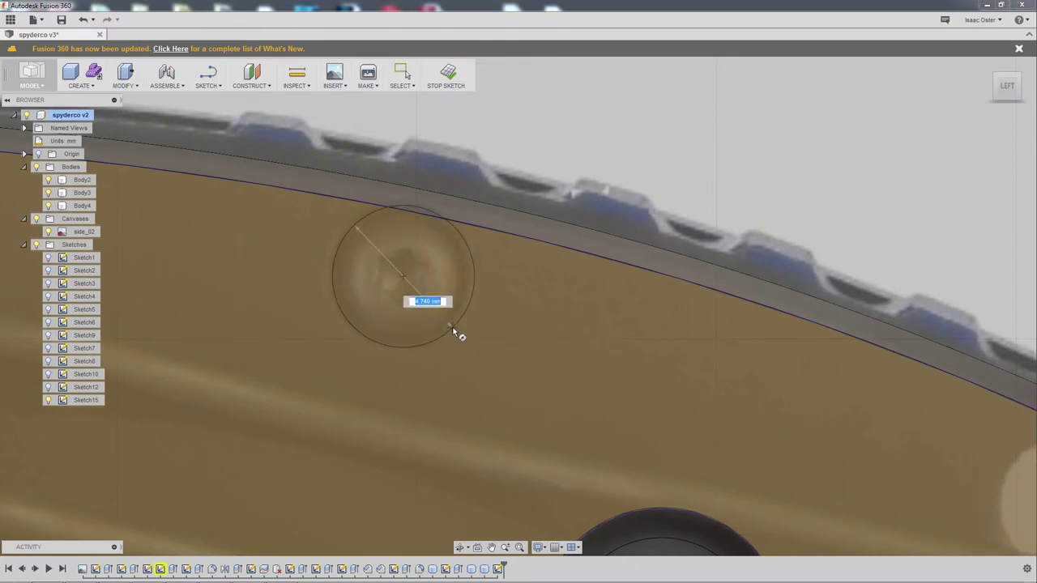
pyautogui.click(454, 329)
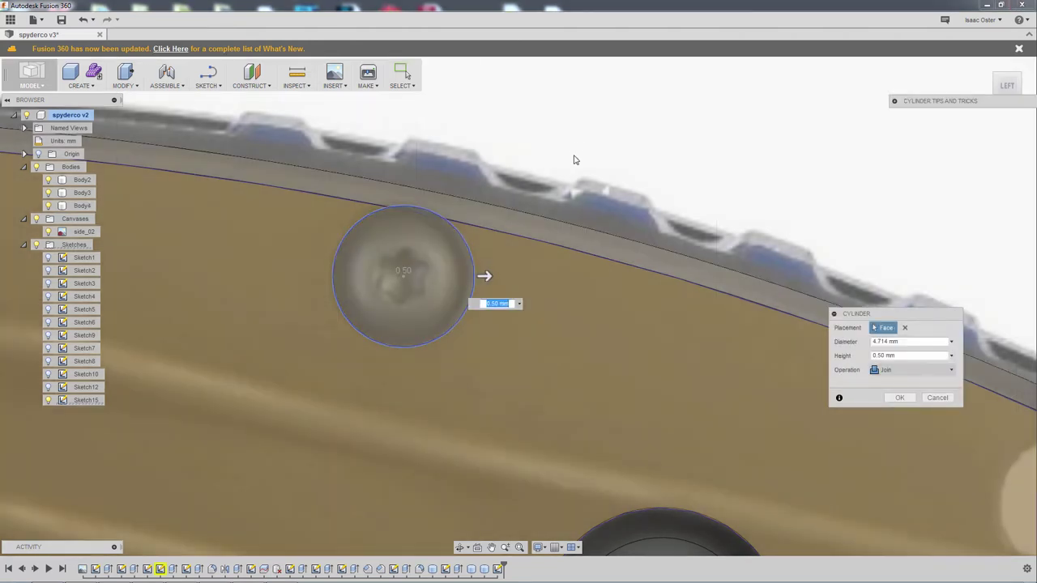
pyautogui.rightClick(574, 158)
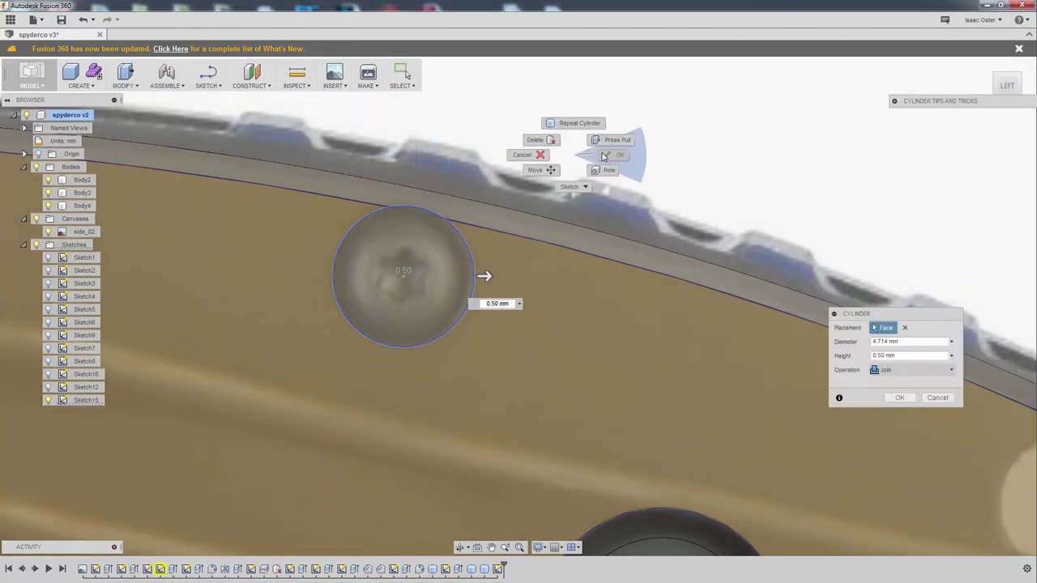
pyautogui.click(540, 156)
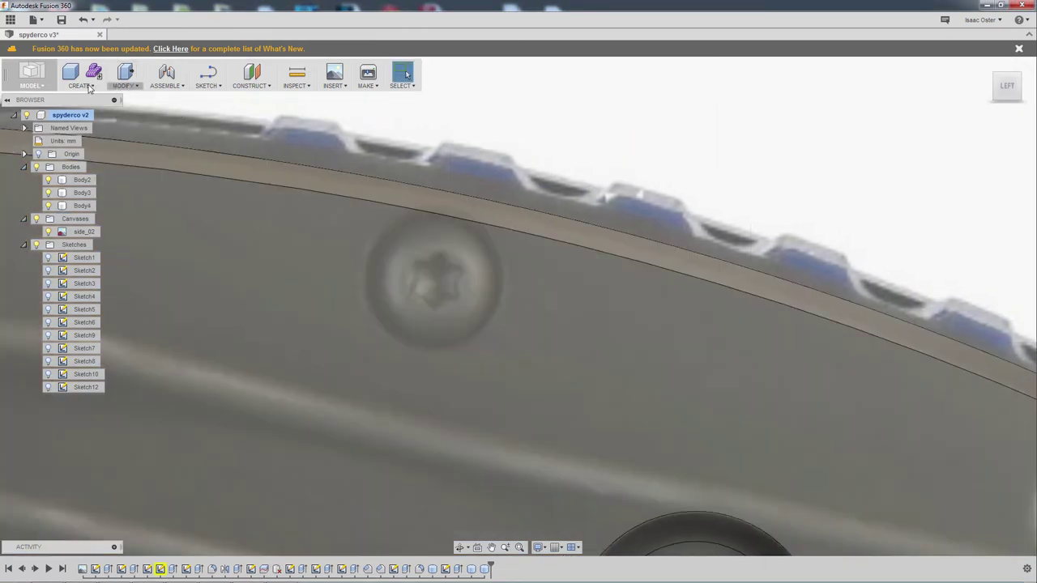
# Cut a cylinder about 4.7 mm in diameter and 2 mm deep into the clip-side scale at the screw near the spine.
pyautogui.click(89, 86)
pyautogui.click(85, 113)
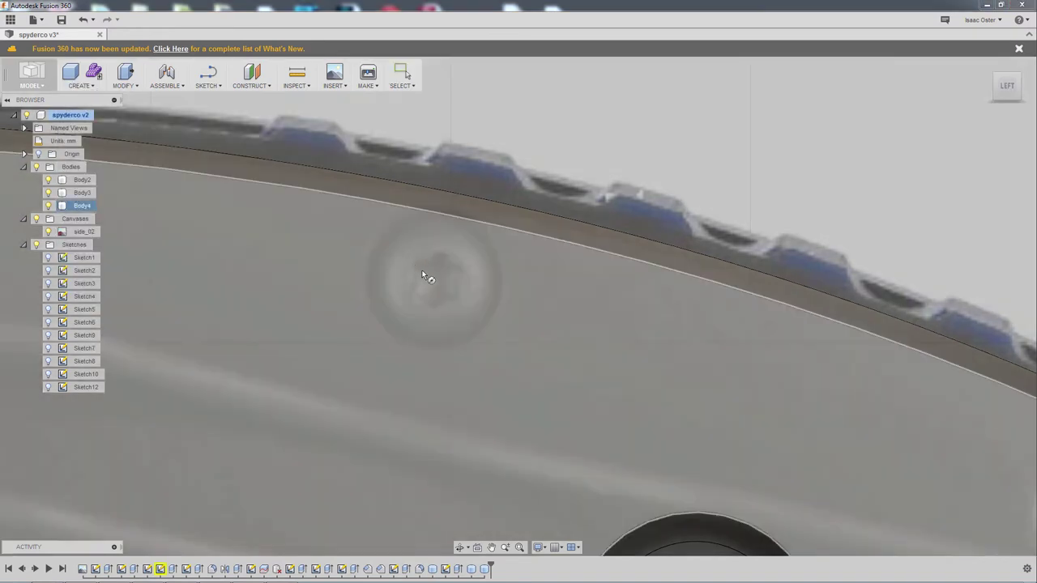
pyautogui.click(436, 280)
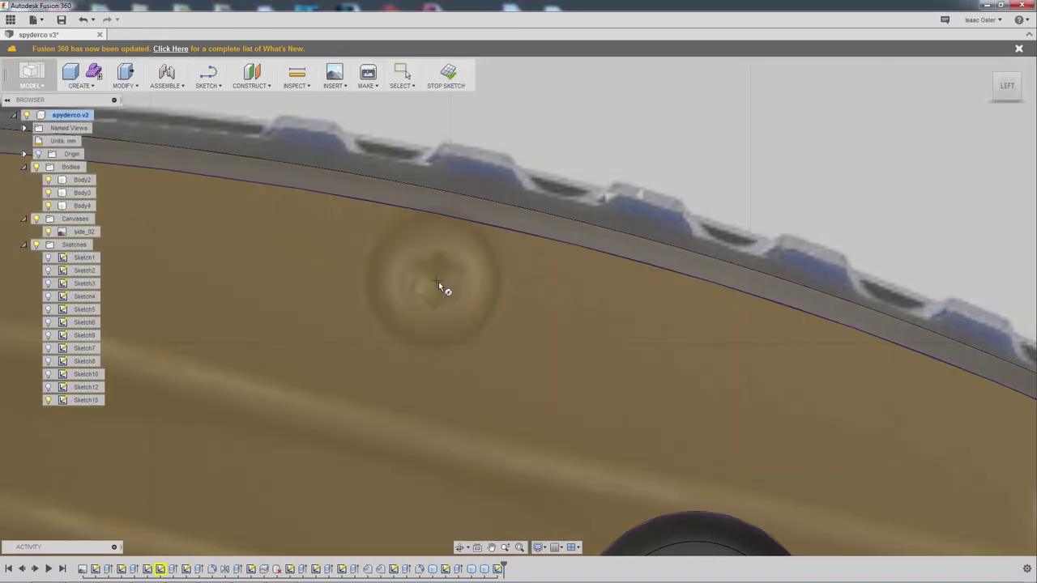
pyautogui.click(438, 282)
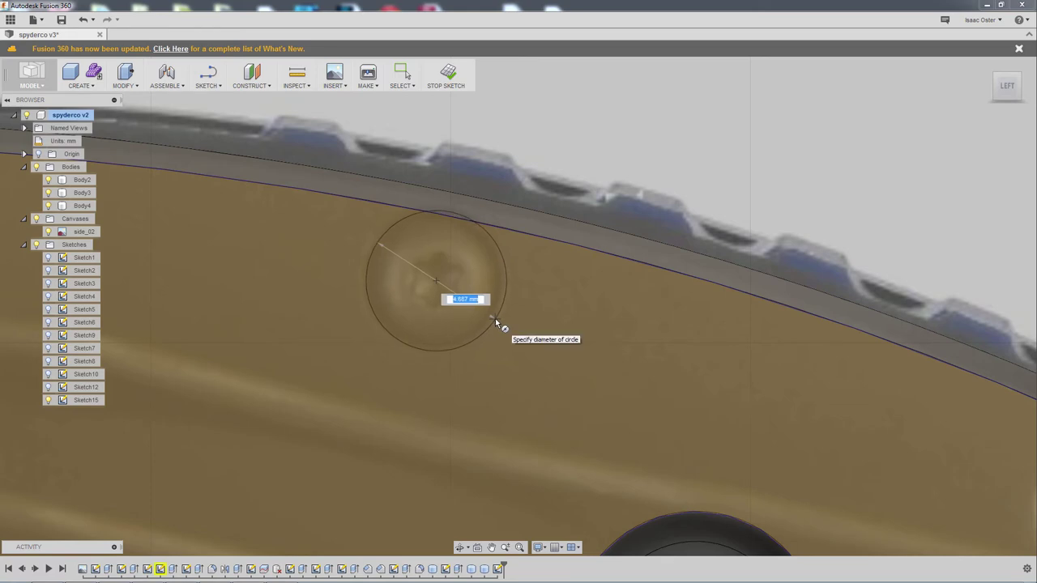
pyautogui.click(495, 319)
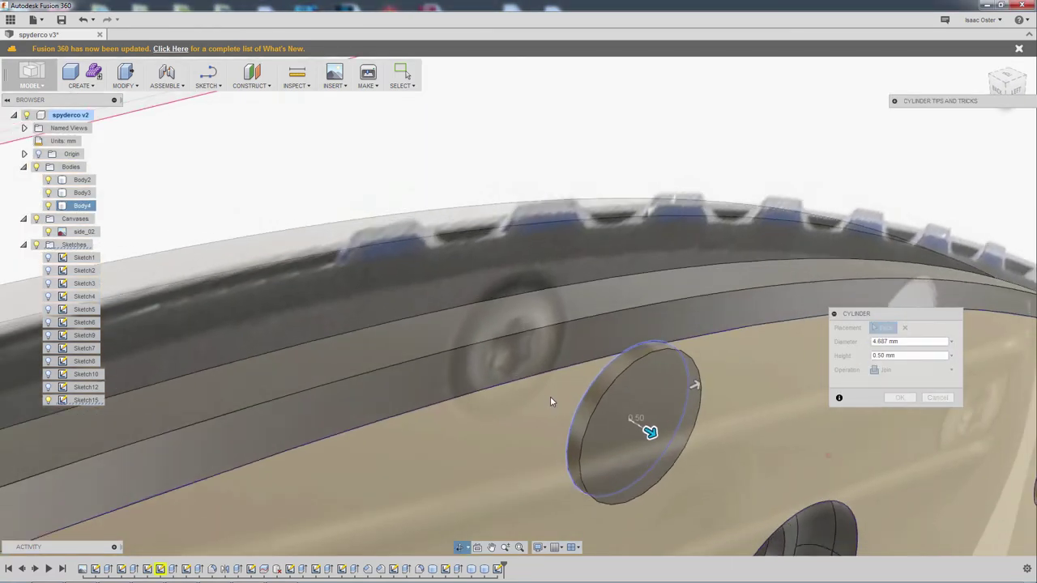
pyautogui.moveTo(652, 429); pyautogui.dragTo(572, 386)
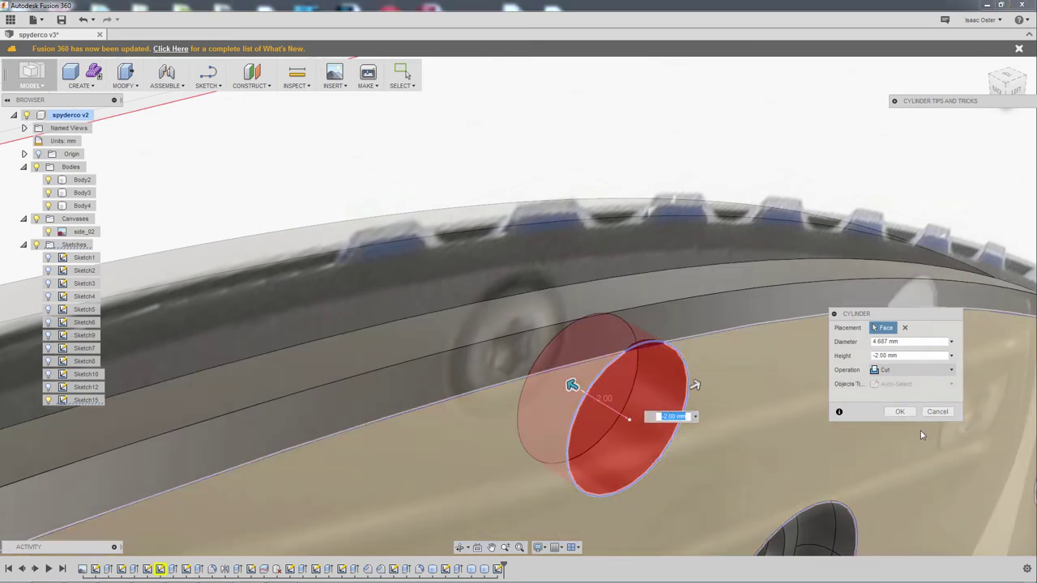
pyautogui.click(899, 412)
pyautogui.keyDown('shift'); pyautogui.moveTo(805, 430); pyautogui.dragTo(770, 454, button='middle'); pyautogui.keyUp('shift')
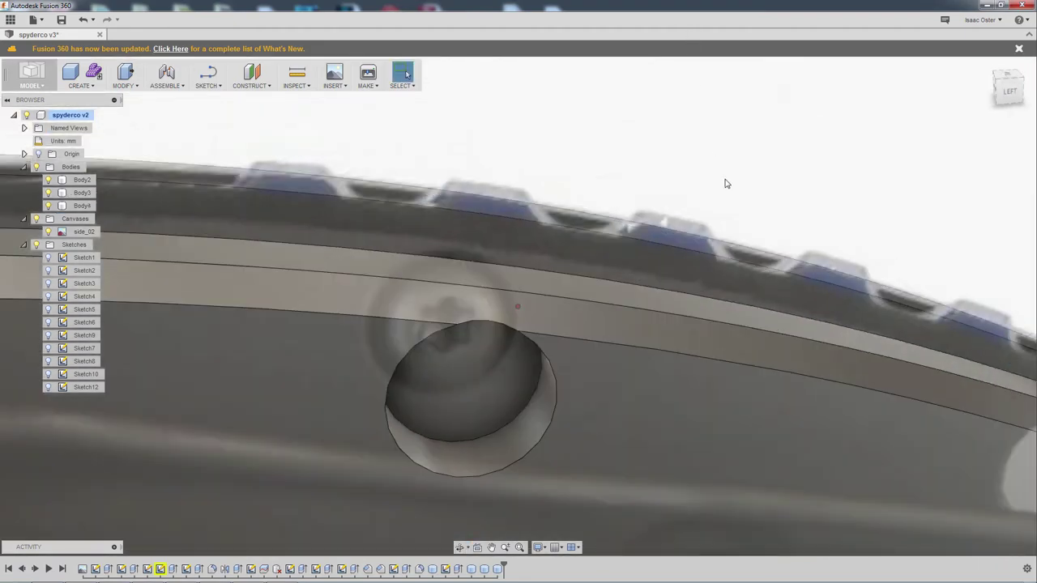
pyautogui.scroll(-5, 726, 184)
pyautogui.keyDown('shift'); pyautogui.moveTo(720, 236); pyautogui.dragTo(694, 257, button='middle'); pyautogui.keyUp('shift')
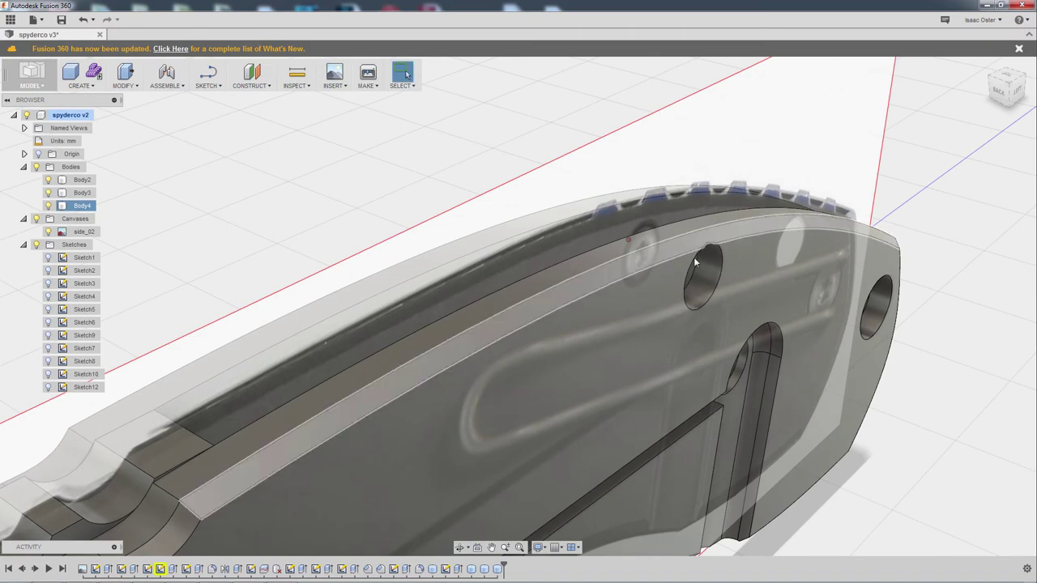
# Switch to Photoshop and compare the screw near the spine in the side_01.jpg and side_02.jpg reference photos.
pyautogui.hotkey('alt', 'Tab')
pyautogui.click(377, 288)
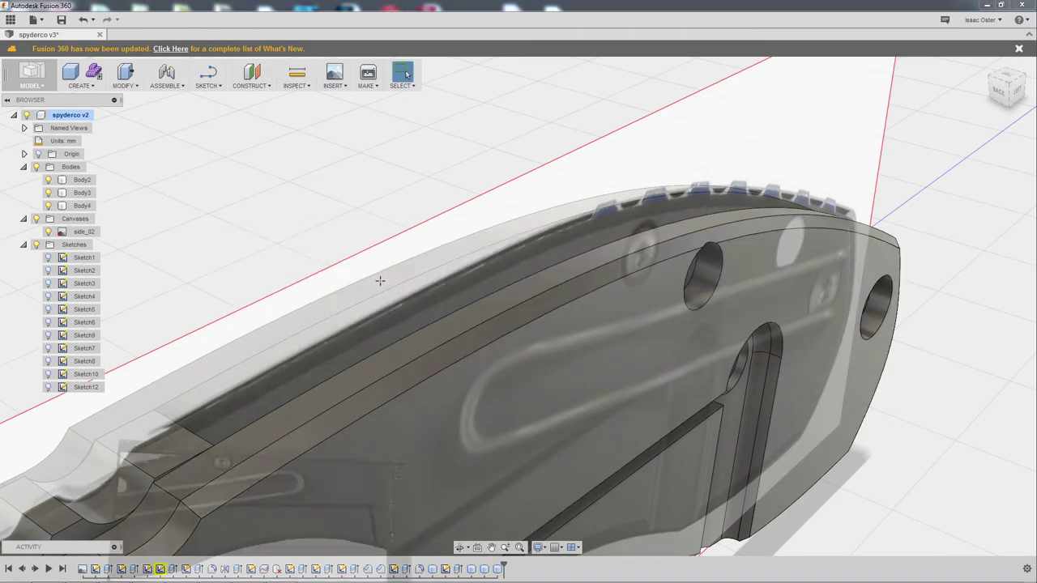
pyautogui.moveTo(403, 237); pyautogui.dragTo(425, 323)
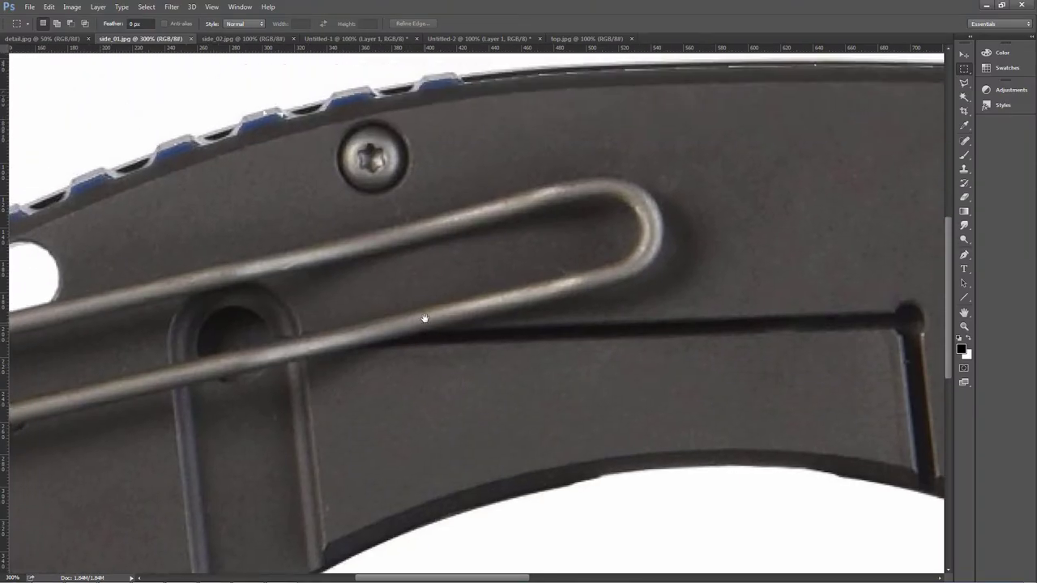
pyautogui.click(230, 40)
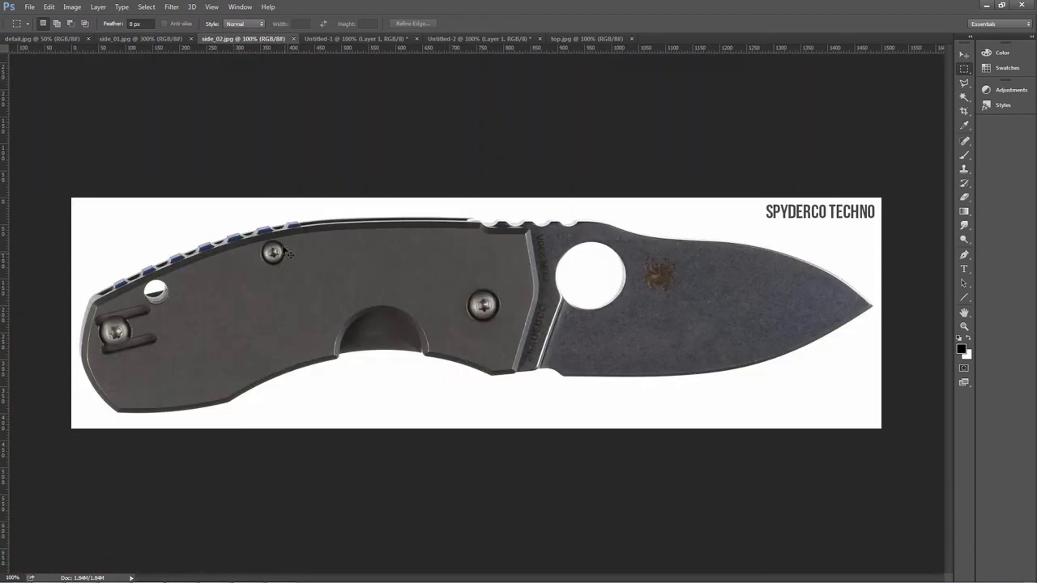
pyautogui.hotkey('ctrl', '-')
pyautogui.hotkey('ctrl', '+')
pyautogui.hotkey('ctrl', '+')
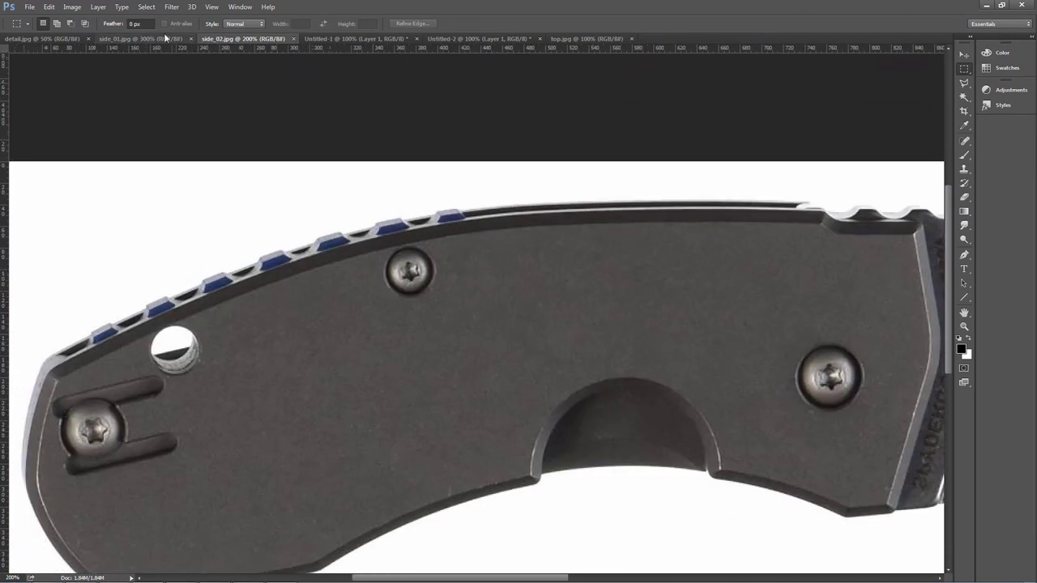
pyautogui.click(161, 37)
pyautogui.hotkey('ctrl', '-')
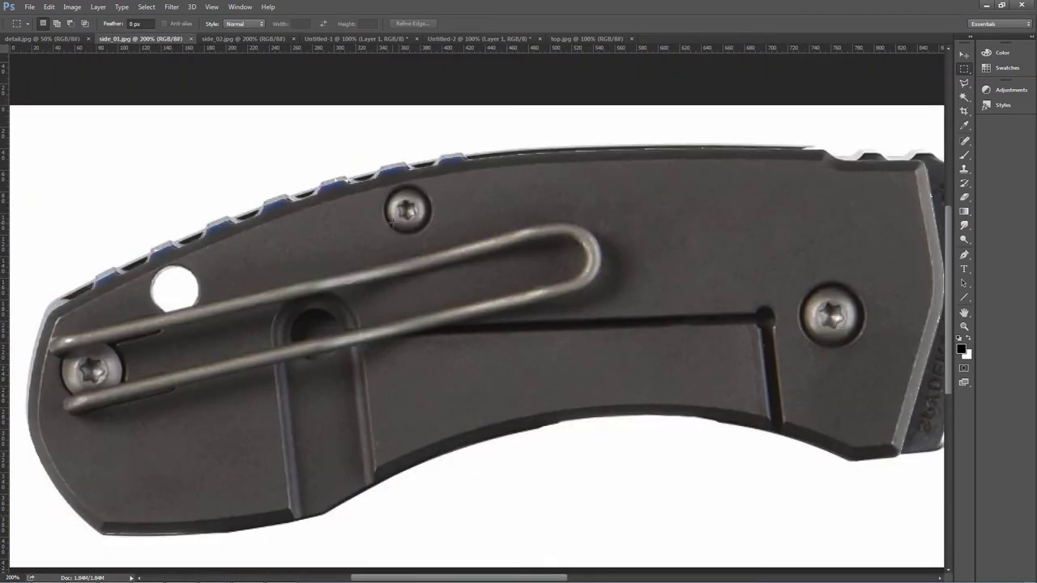
pyautogui.scroll(3, 404, 178)
pyautogui.scroll(-2, 405, 185)
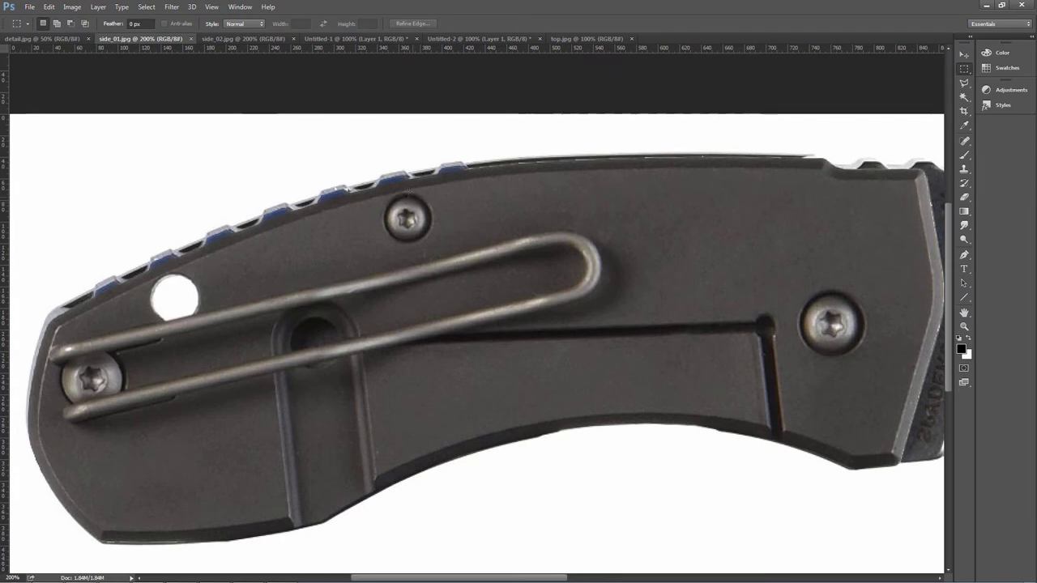
# Switch back to Fusion 360 and start a cylinder on the clip-side scale face, centred on the spine-side screw, about 4.3 mm in diameter.
pyautogui.click(982, 5)
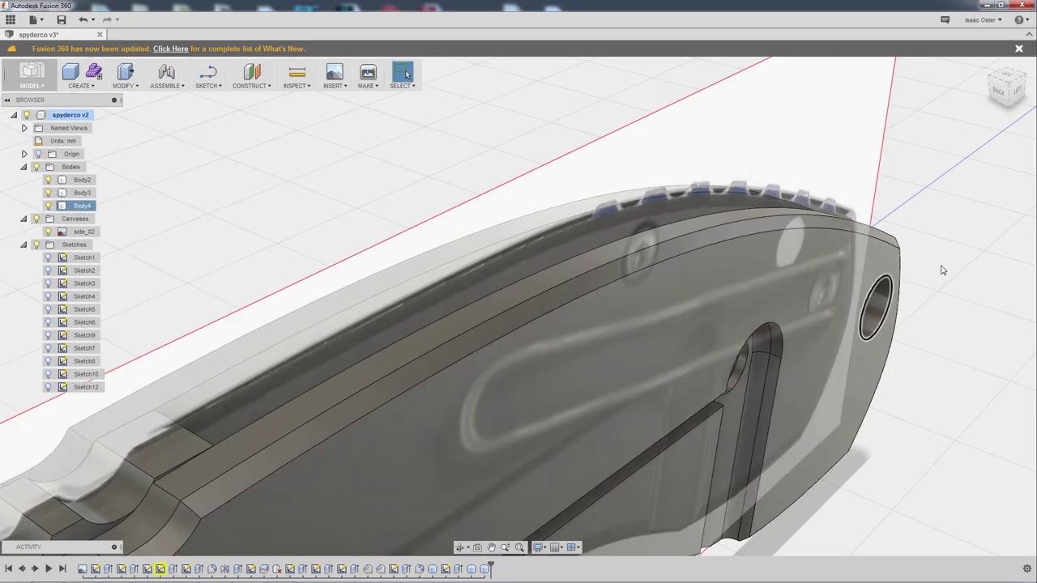
pyautogui.click(1018, 95)
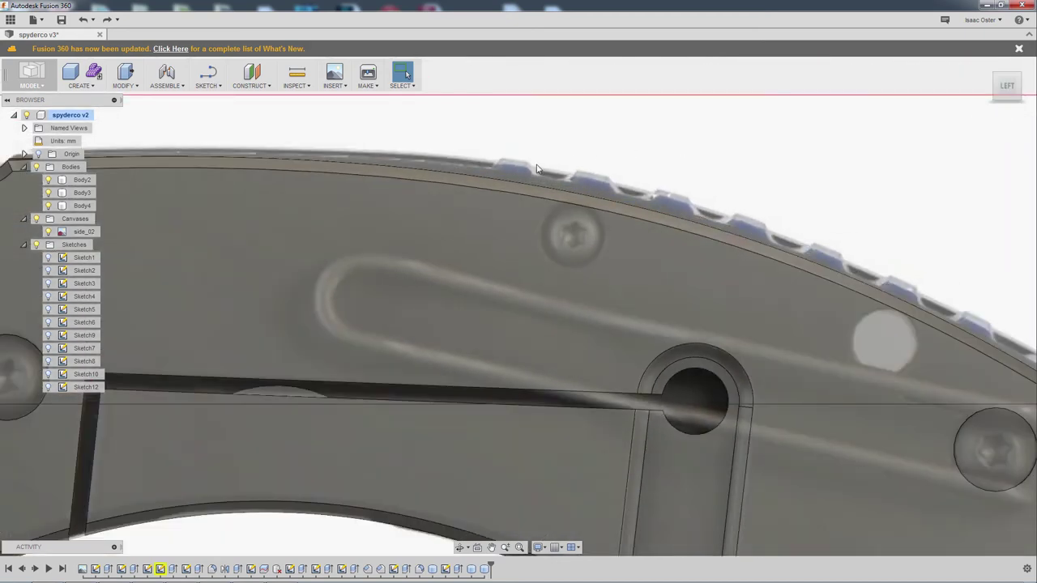
pyautogui.click(123, 85)
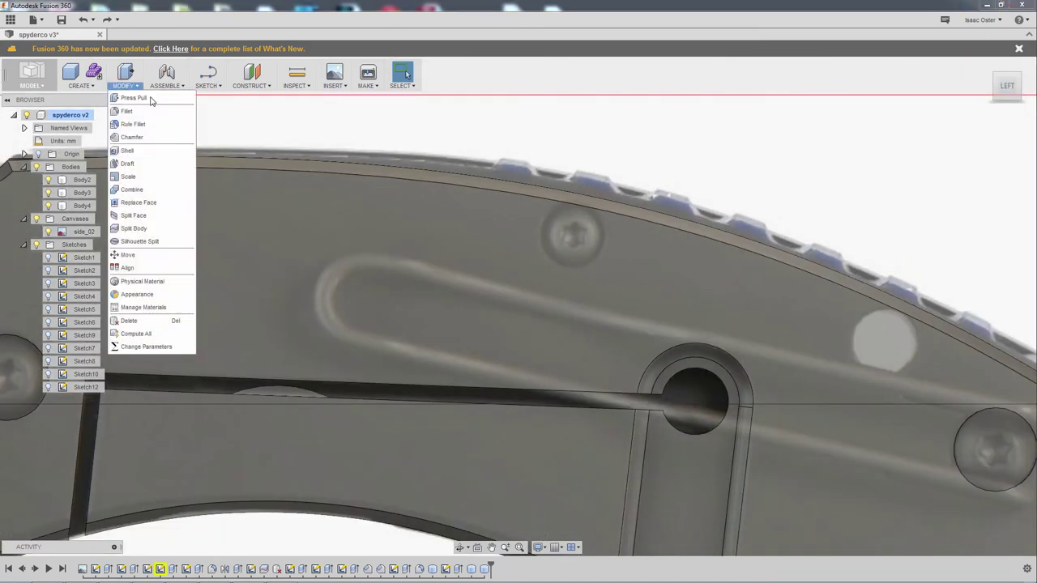
pyautogui.click(73, 86)
pyautogui.click(80, 111)
pyautogui.scroll(3, 574, 261)
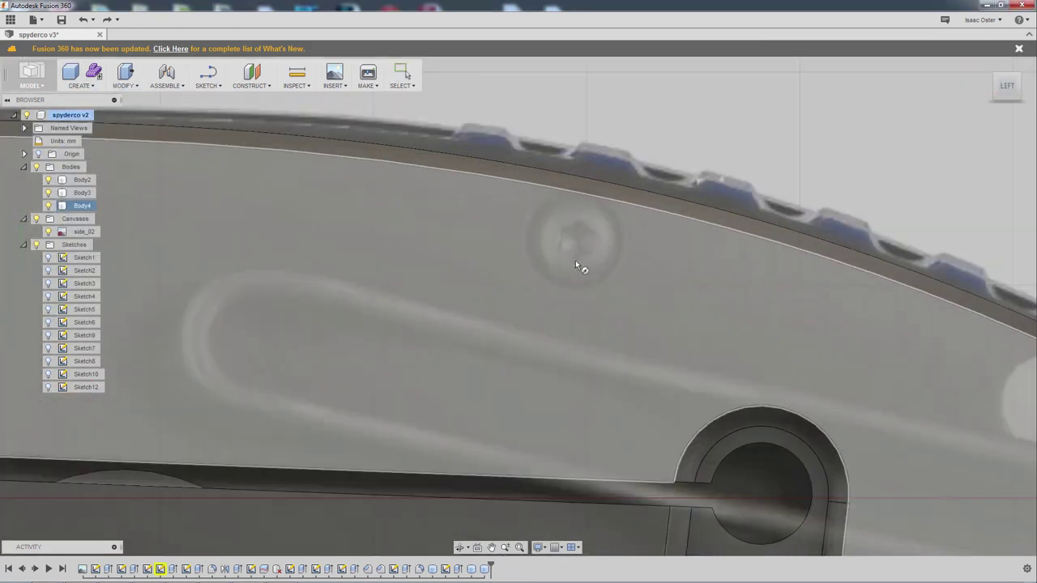
pyautogui.click(575, 245)
pyautogui.click(576, 246)
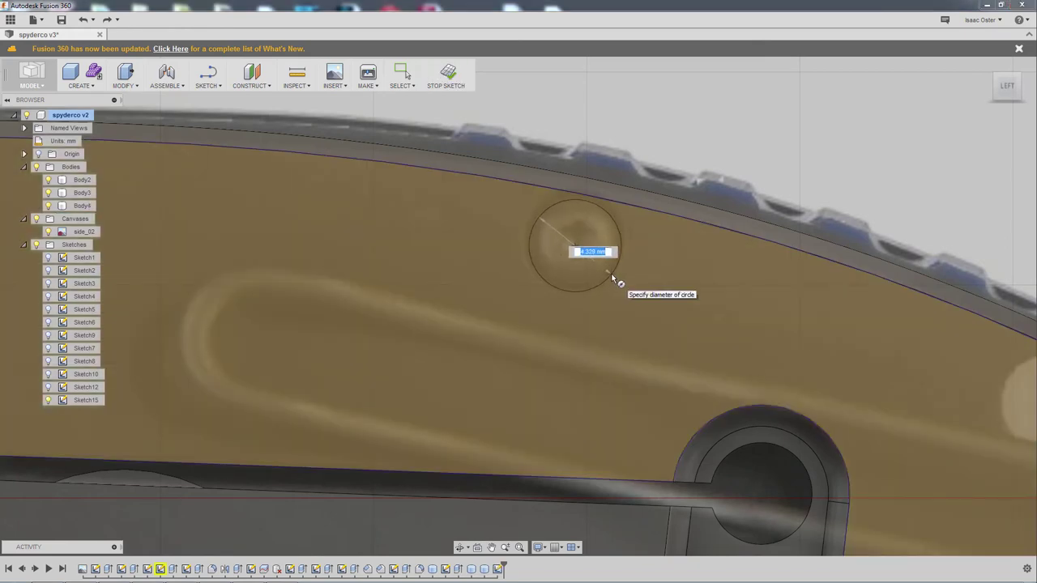
pyautogui.click(614, 279)
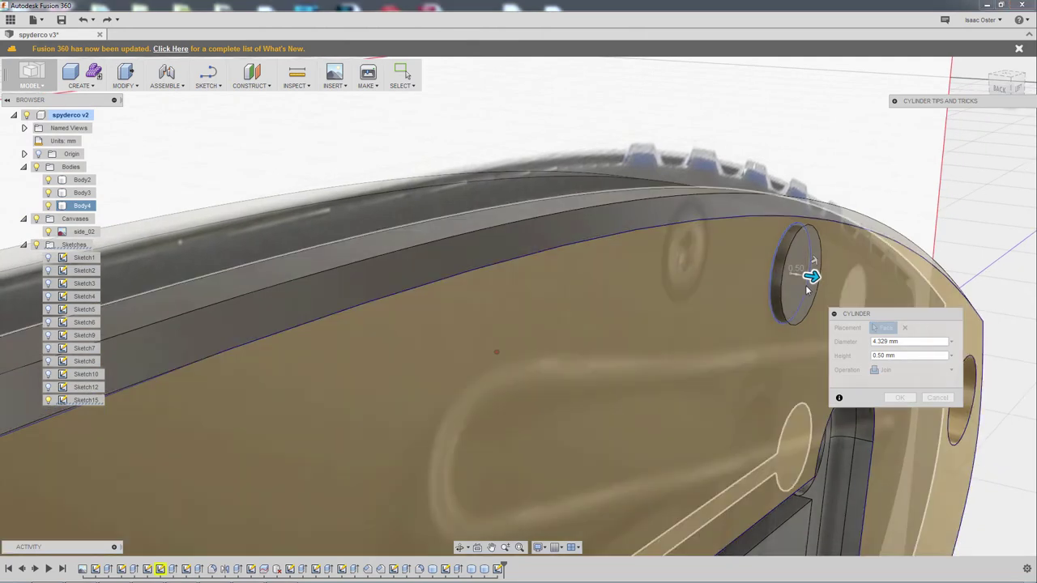
# Push the cylinder 1.5 mm into the scale as a cut to form the screw recess near the spine.
pyautogui.moveTo(813, 277); pyautogui.dragTo(766, 283)
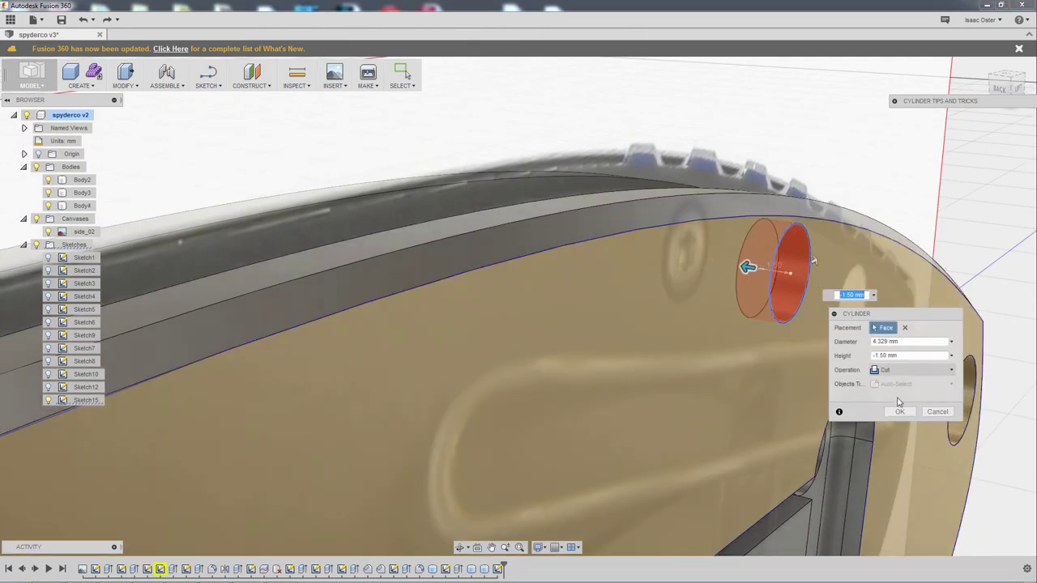
pyautogui.click(899, 415)
pyautogui.scroll(-6, 794, 164)
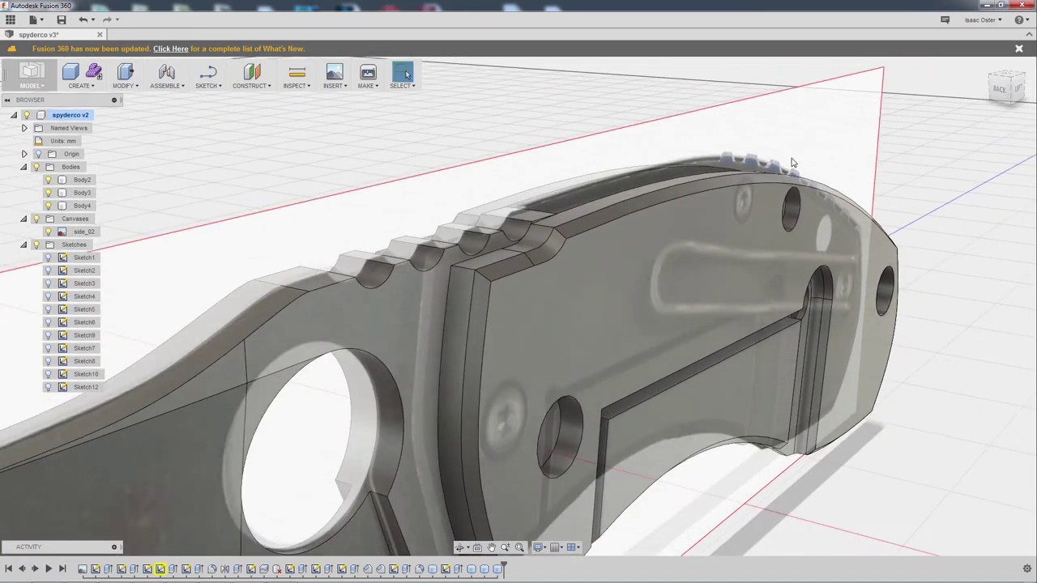
# Select the floor faces of the three screw recesses on the clip-side scale.
pyautogui.keyDown('shift'); pyautogui.moveTo(794, 167); pyautogui.dragTo(754, 271, button='middle'); pyautogui.keyUp('shift')
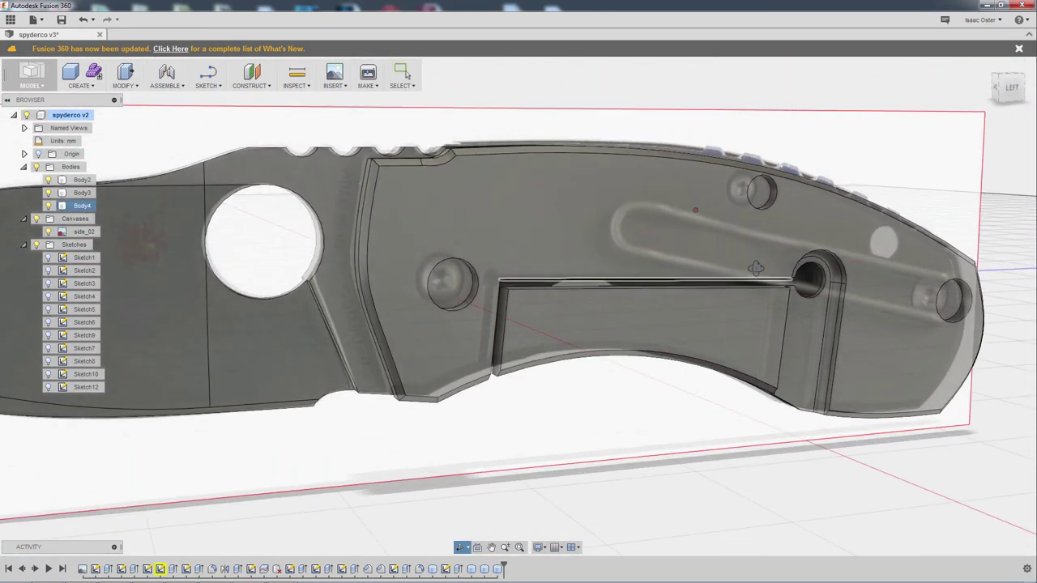
pyautogui.scroll(4, 491, 310)
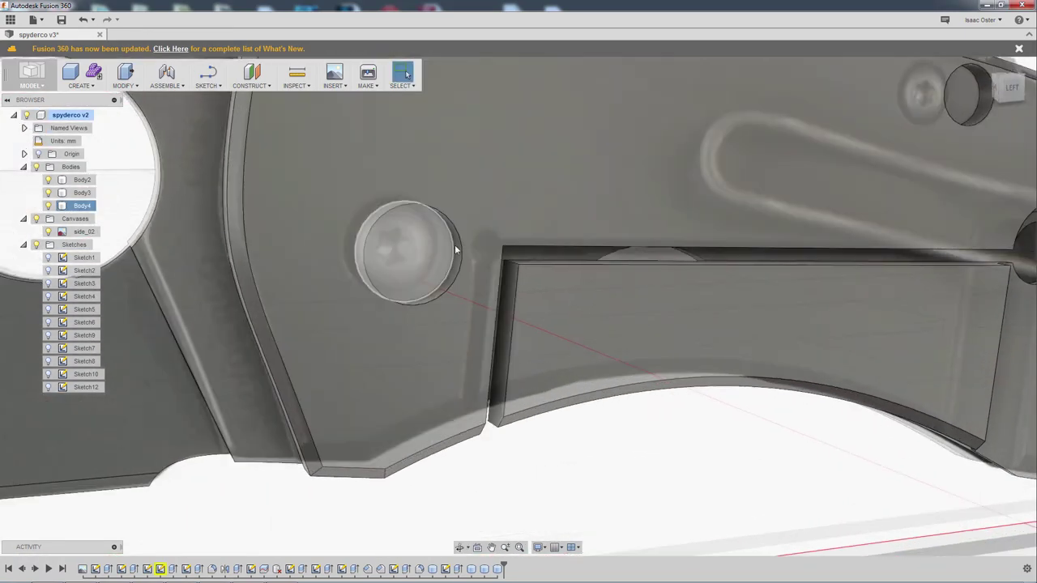
pyautogui.click(451, 250)
pyautogui.keyDown('shift'); pyautogui.moveTo(450, 249); pyautogui.dragTo(663, 251, button='middle'); pyautogui.keyUp('shift')
pyautogui.click(817, 171)
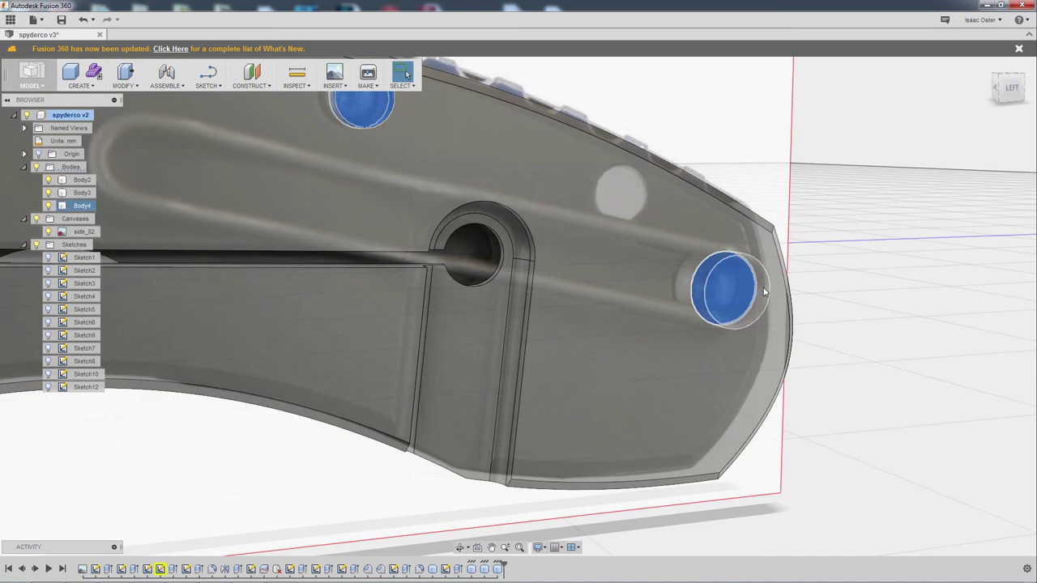
# Switch to Photoshop and examine the screw recesses in the side_02.jpg reference photo.
pyautogui.hotkey('alt', 'Tab')
pyautogui.click(367, 285)
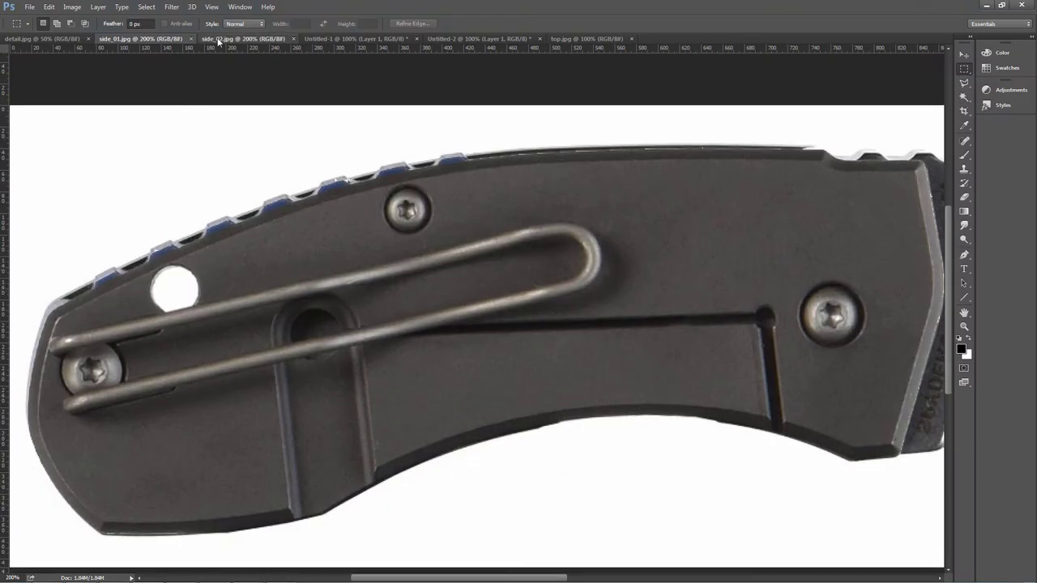
pyautogui.click(218, 39)
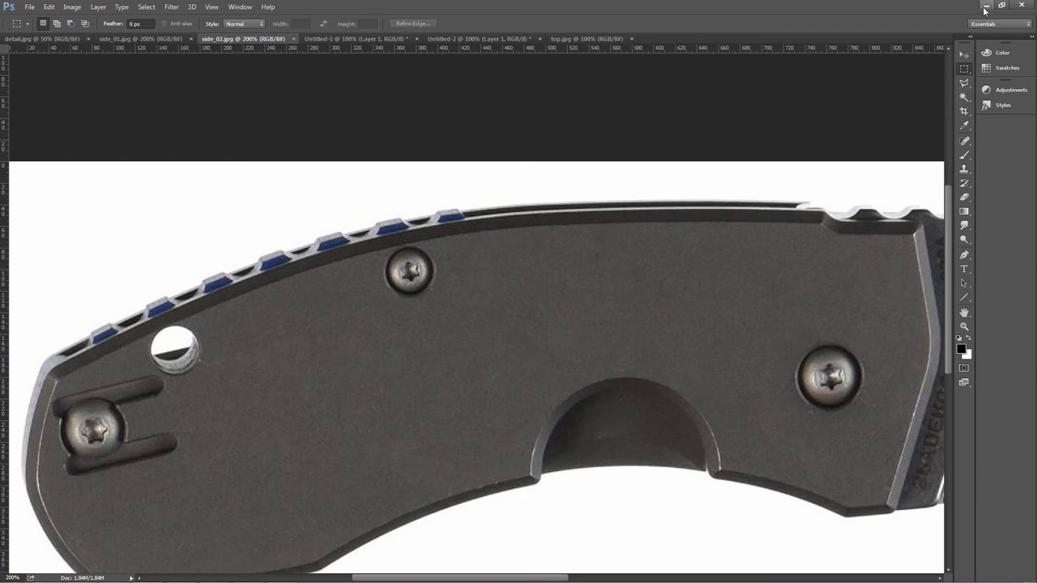
# Switch back to Fusion 360 and try to mirror the selected faces of all three screw recesses across the central origin work plane.
pyautogui.click(250, 573)
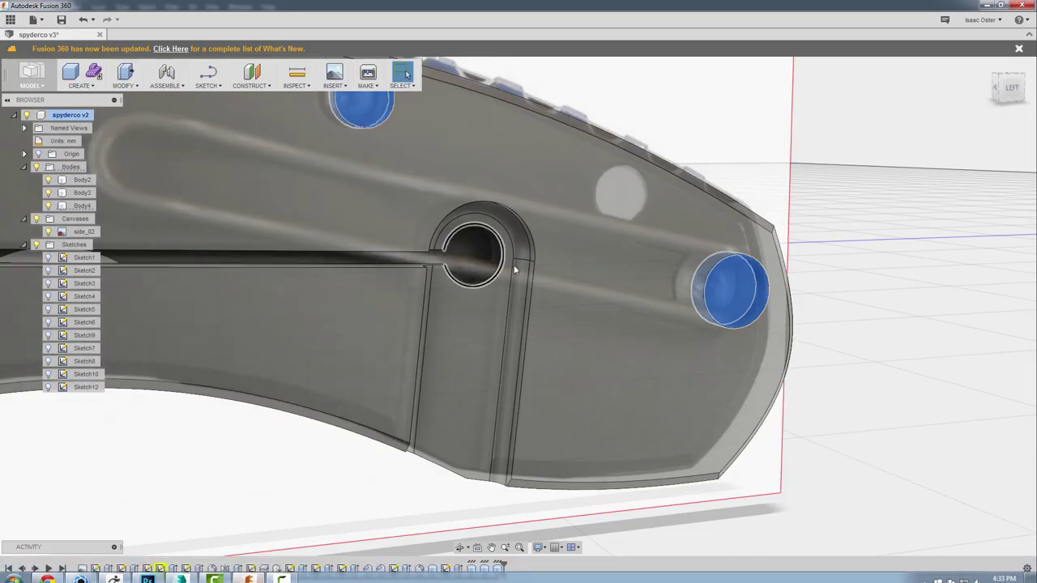
pyautogui.click(123, 85)
pyautogui.click(95, 86)
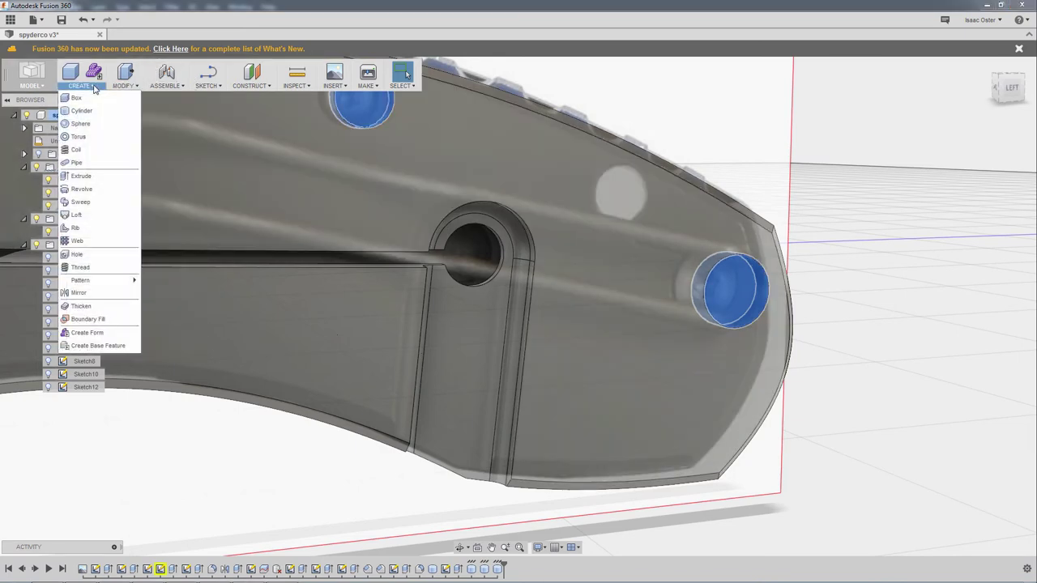
pyautogui.click(96, 293)
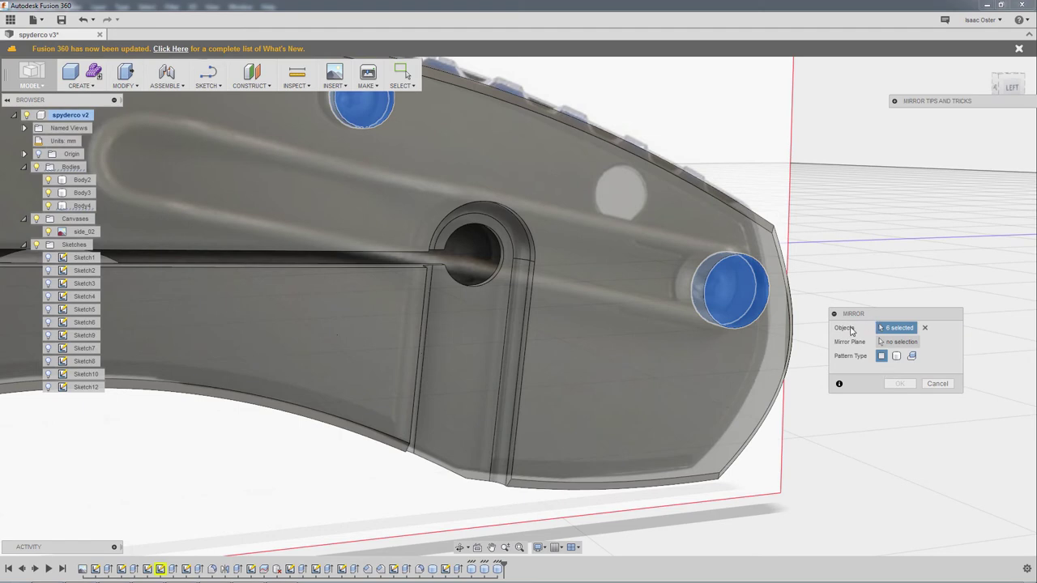
pyautogui.scroll(-5, 498, 278)
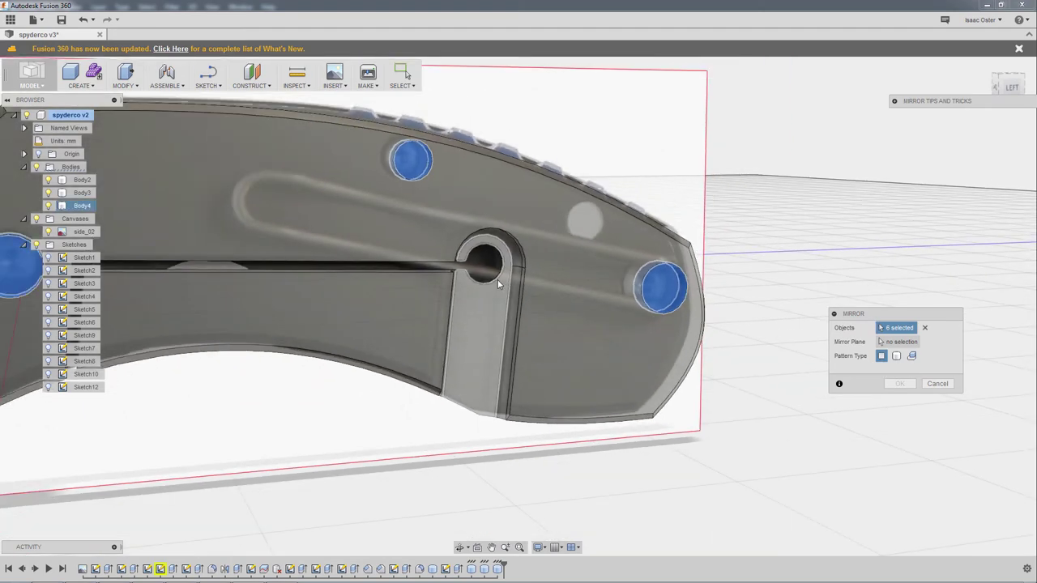
pyautogui.moveTo(471, 314); pyautogui.dragTo(463, 343, button='middle')
pyautogui.click(901, 342)
pyautogui.click(462, 342)
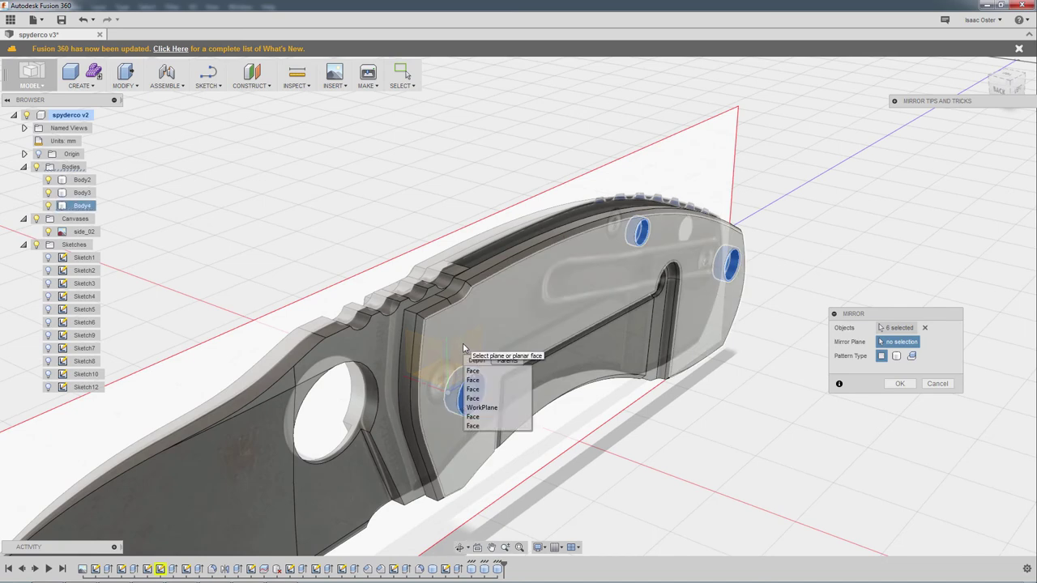
pyautogui.click(495, 392)
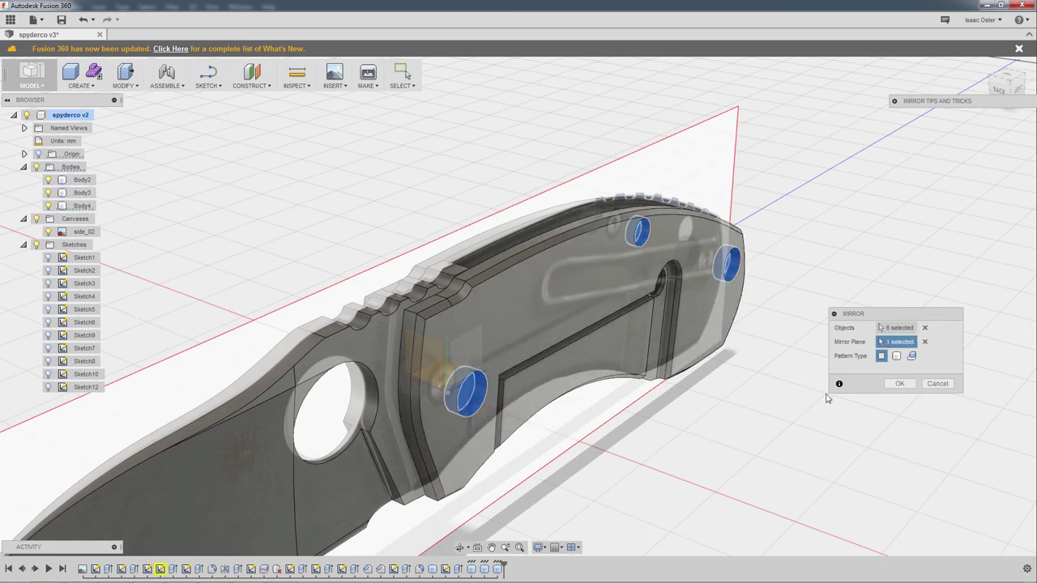
pyautogui.click(894, 389)
pyautogui.moveTo(754, 421)
pyautogui.keyDown('shift'); pyautogui.mouseDown(button='middle')
pyautogui.moveTo(731, 402)
pyautogui.moveTo(798, 413)
pyautogui.moveTo(754, 409)
pyautogui.moveTo(794, 398)
pyautogui.moveTo(818, 405)
pyautogui.moveTo(754, 409)
pyautogui.mouseUp(button='middle'); pyautogui.keyUp('shift')
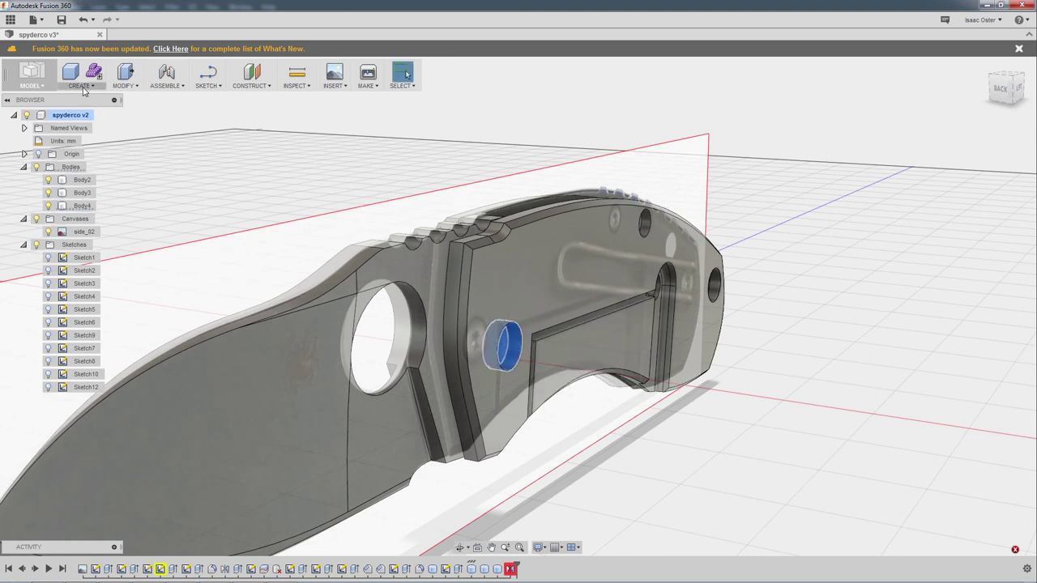
# Try to mirror only the screw recess nearest the blade across the central origin work plane.
pyautogui.click(83, 86)
pyautogui.click(130, 292)
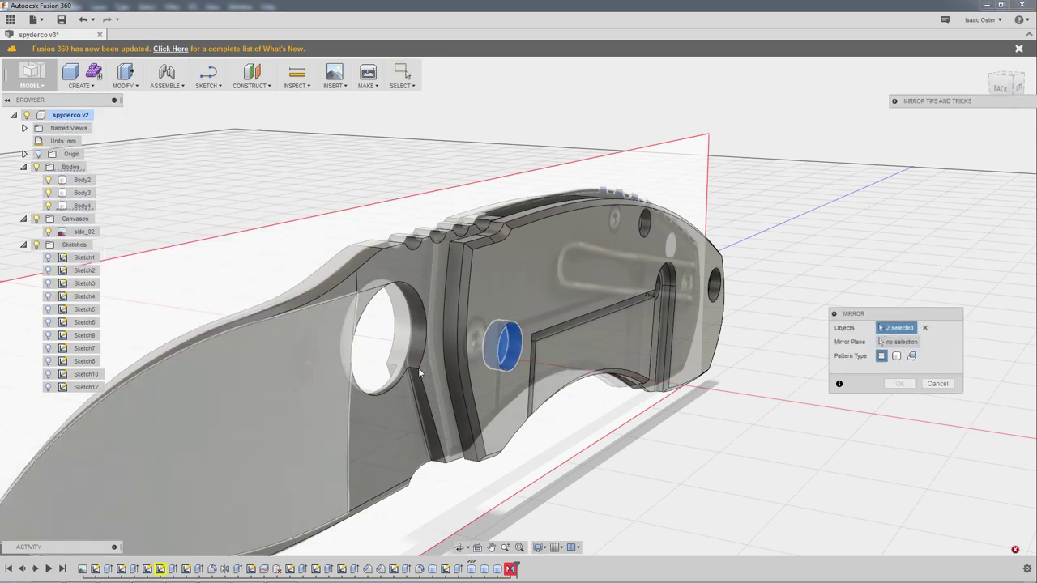
pyautogui.click(897, 344)
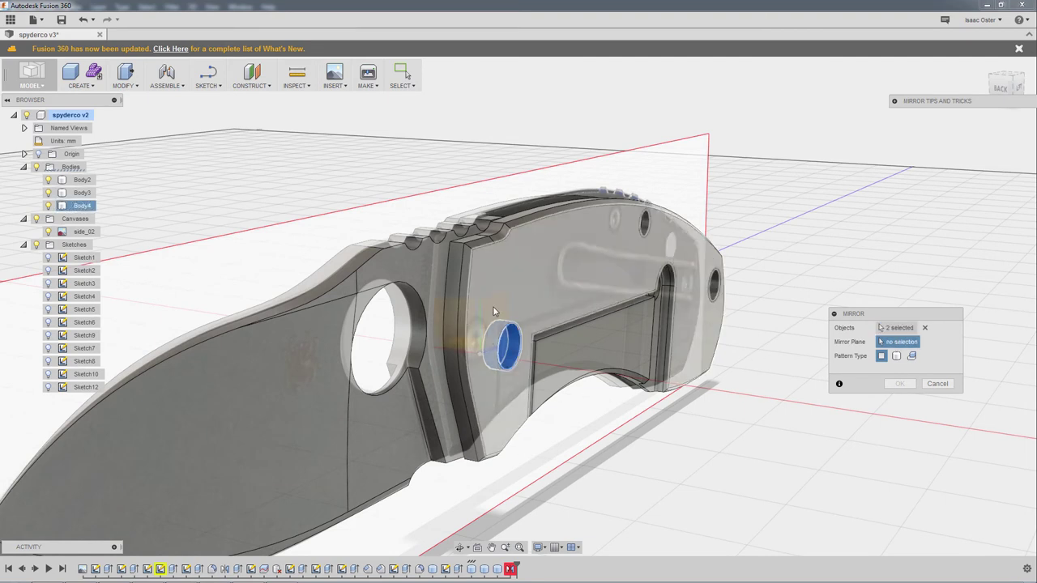
pyautogui.click(496, 321)
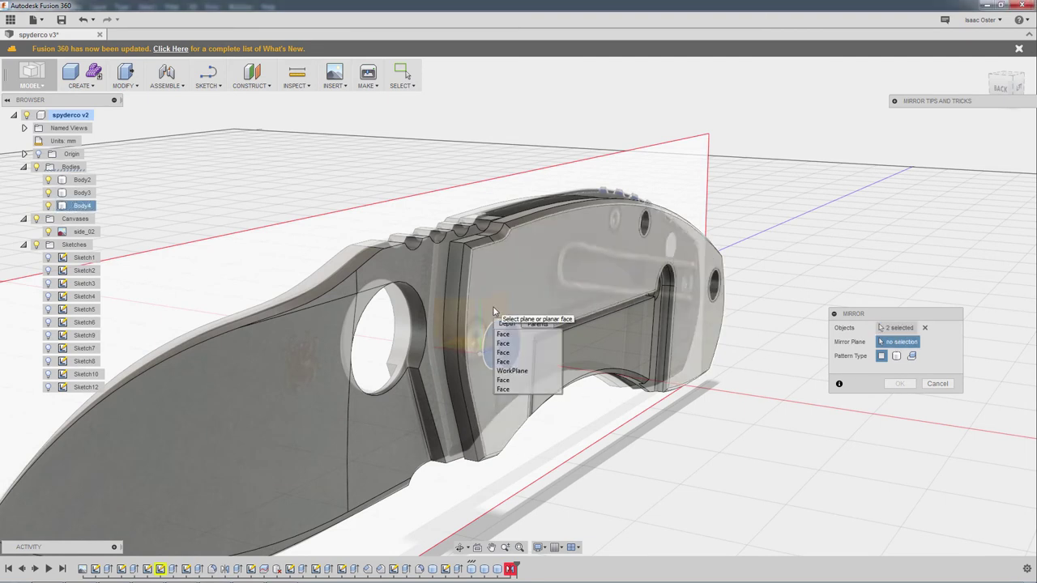
pyautogui.click(512, 371)
pyautogui.click(899, 384)
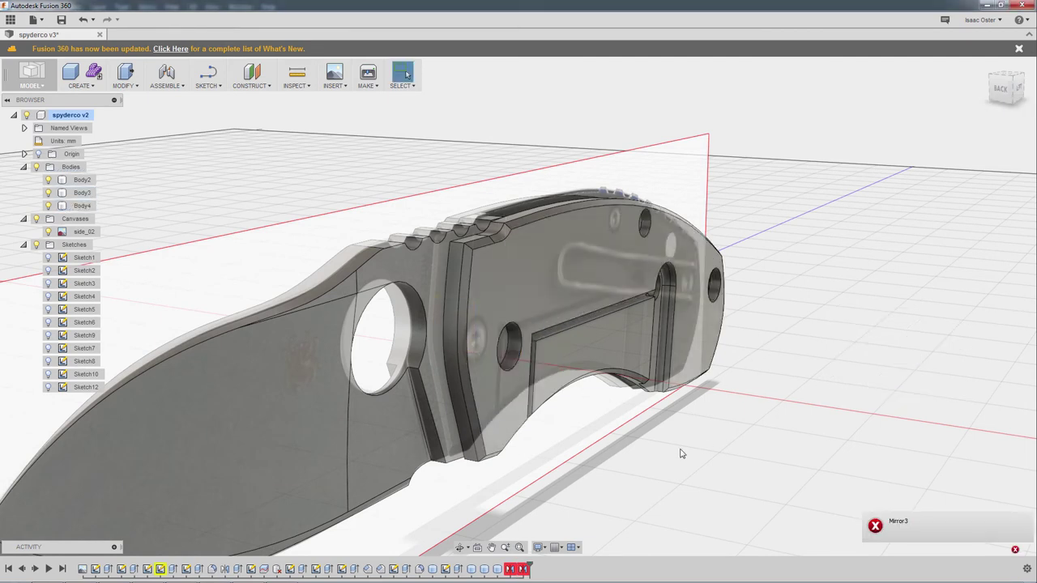
# Try to mirror the spine-side screw recess on its own, selecting its faces and the central origin work plane.
pyautogui.moveTo(644, 435)
pyautogui.keyDown('shift'); pyautogui.mouseDown(button='middle')
pyautogui.moveTo(718, 427)
pyautogui.moveTo(630, 430)
pyautogui.mouseUp(button='middle'); pyautogui.keyUp('shift')
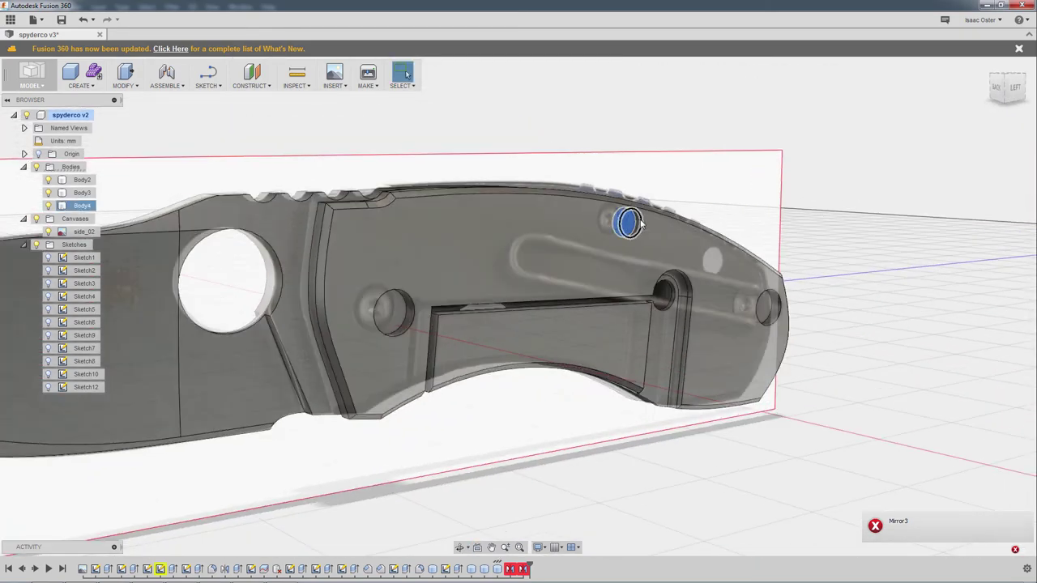
pyautogui.scroll(5, 632, 225)
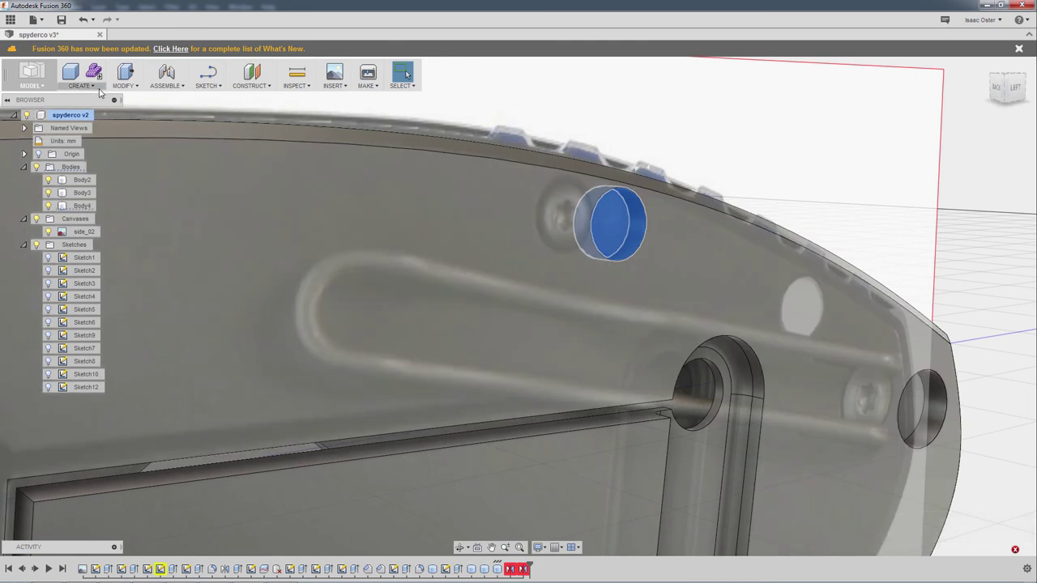
pyautogui.click(124, 82)
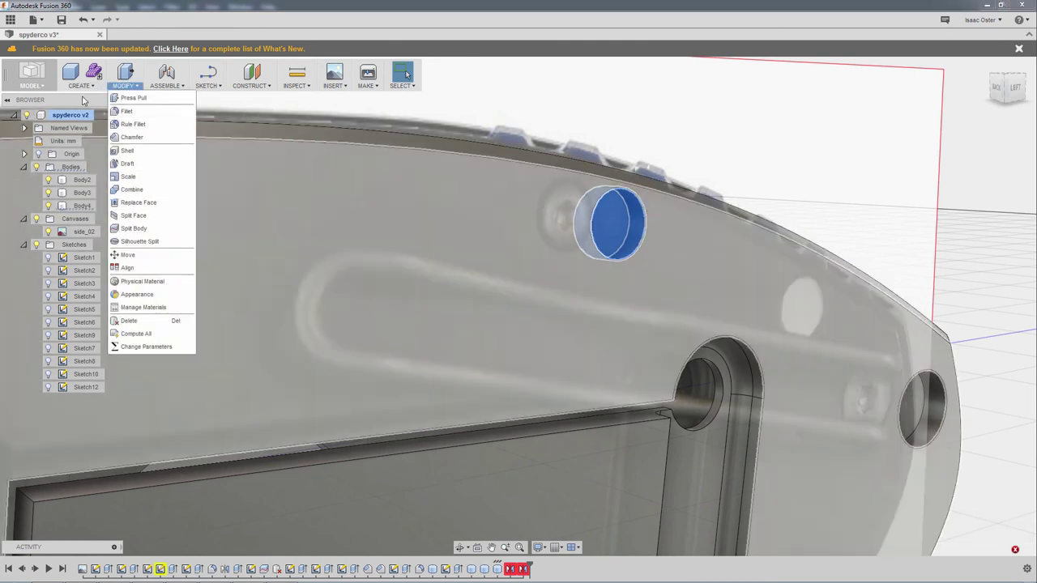
pyautogui.click(80, 81)
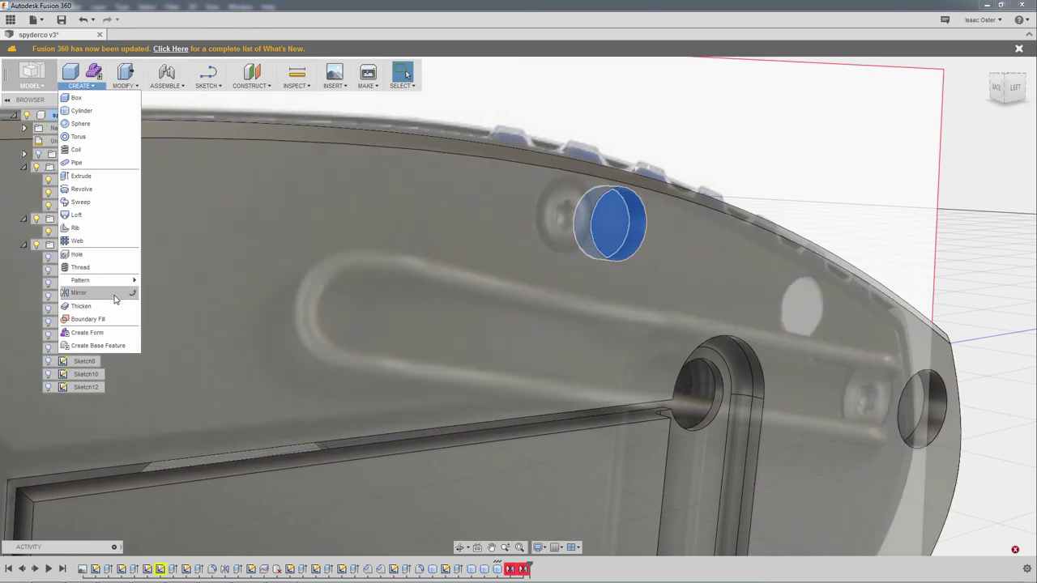
pyautogui.click(114, 296)
pyautogui.scroll(-5, 559, 384)
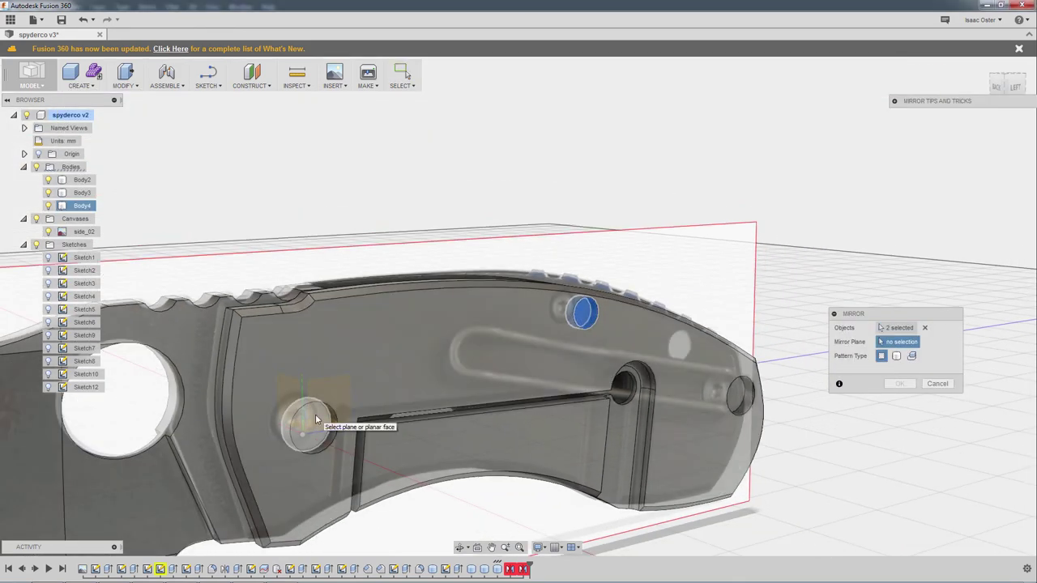
pyautogui.moveTo(317, 419); pyautogui.dragTo(339, 470)
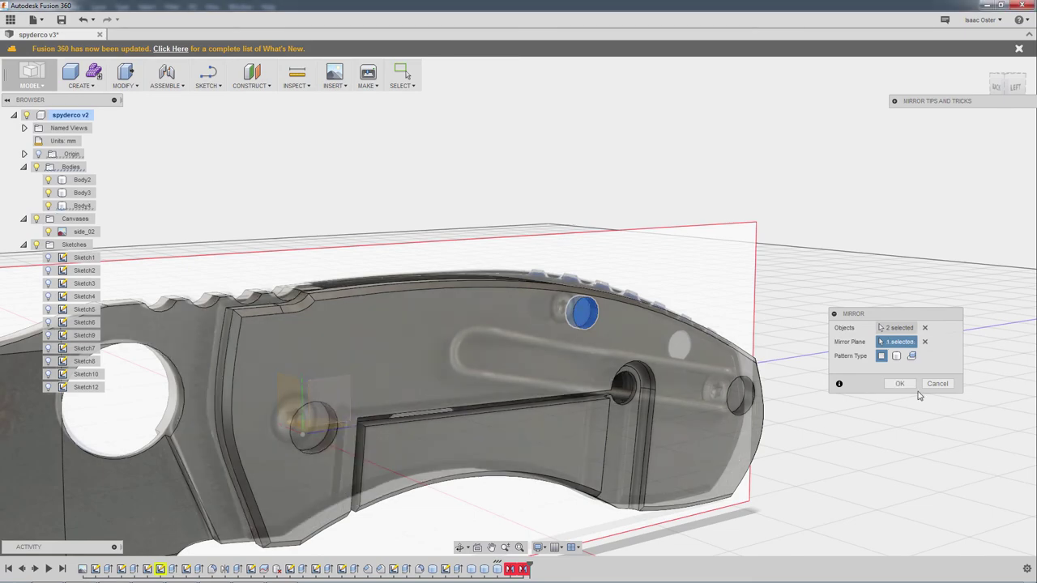
pyautogui.click(899, 384)
pyautogui.keyDown('shift'); pyautogui.moveTo(910, 387); pyautogui.dragTo(747, 397, button='middle'); pyautogui.keyUp('shift')
pyautogui.click(760, 428)
pyautogui.moveTo(827, 419); pyautogui.dragTo(733, 352, button='middle')
pyautogui.scroll(-2, 733, 352)
pyautogui.scroll(3, 733, 352)
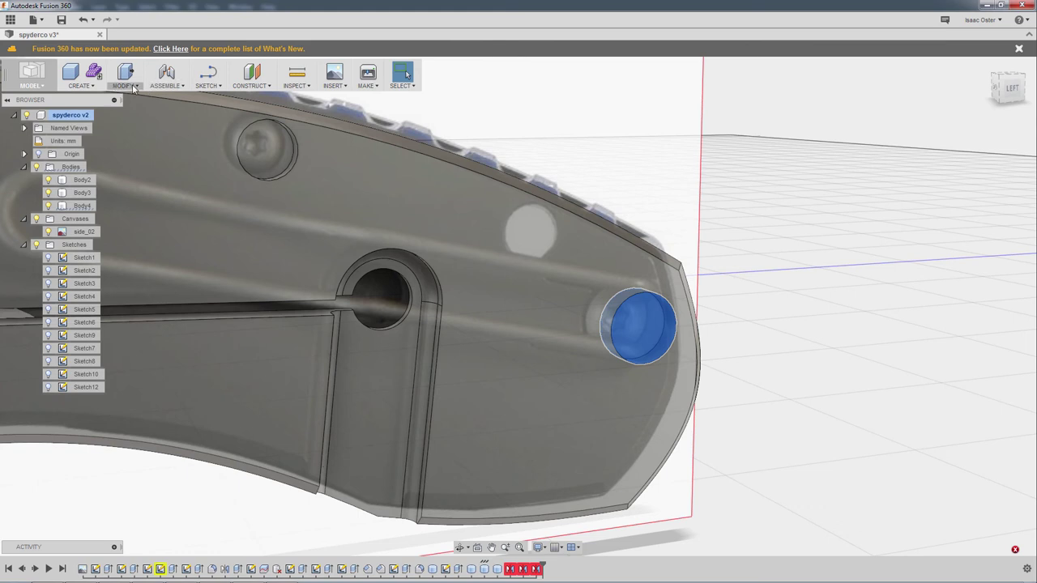
pyautogui.click(71, 86)
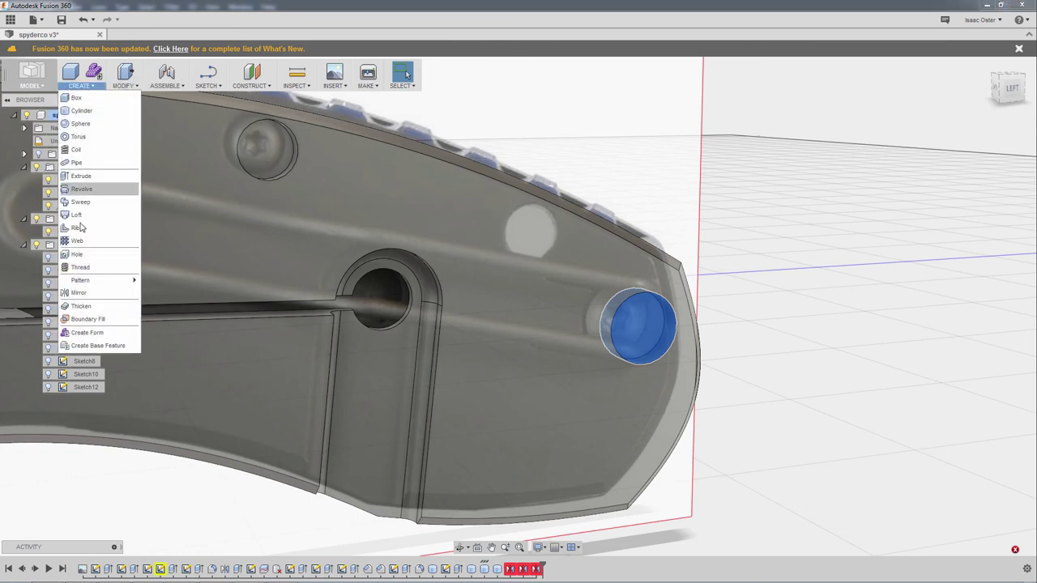
pyautogui.click(81, 292)
pyautogui.keyDown('shift'); pyautogui.moveTo(687, 386); pyautogui.dragTo(572, 364, button='middle'); pyautogui.keyUp('shift')
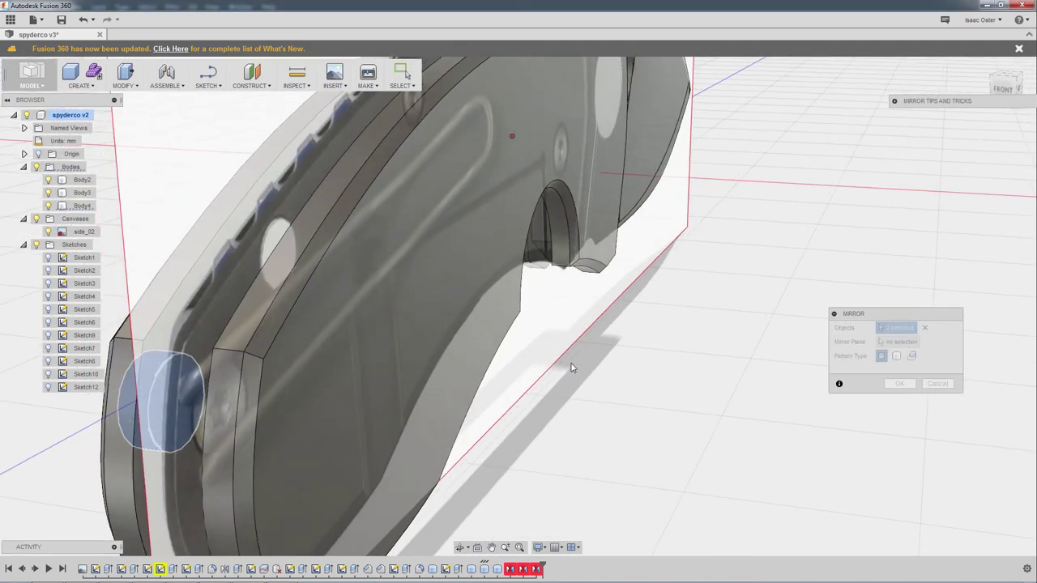
pyautogui.click(912, 345)
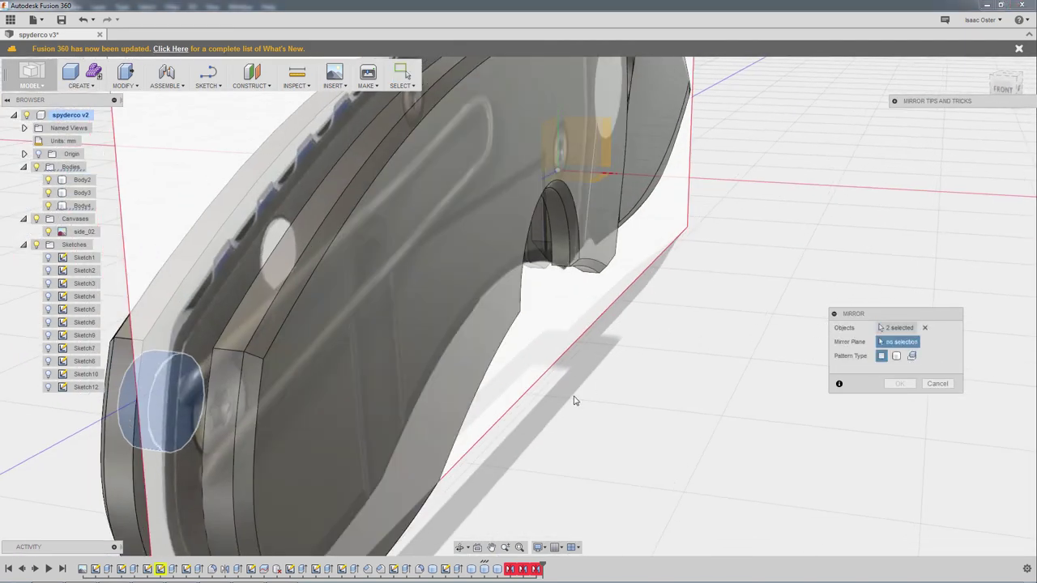
pyautogui.keyDown('shift'); pyautogui.moveTo(576, 400); pyautogui.dragTo(504, 394, button='middle'); pyautogui.keyUp('shift')
pyautogui.click(683, 146)
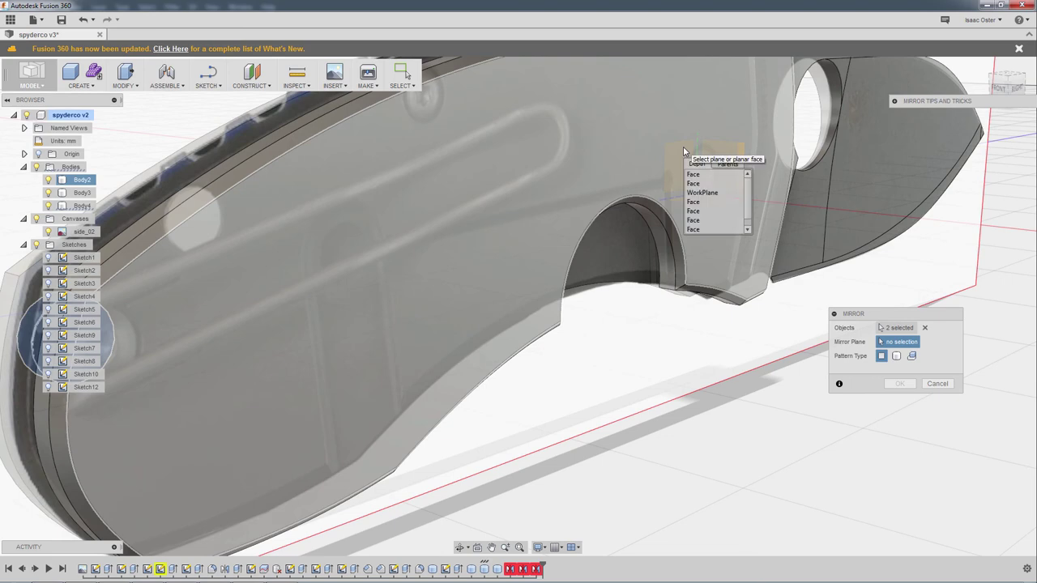
pyautogui.click(705, 194)
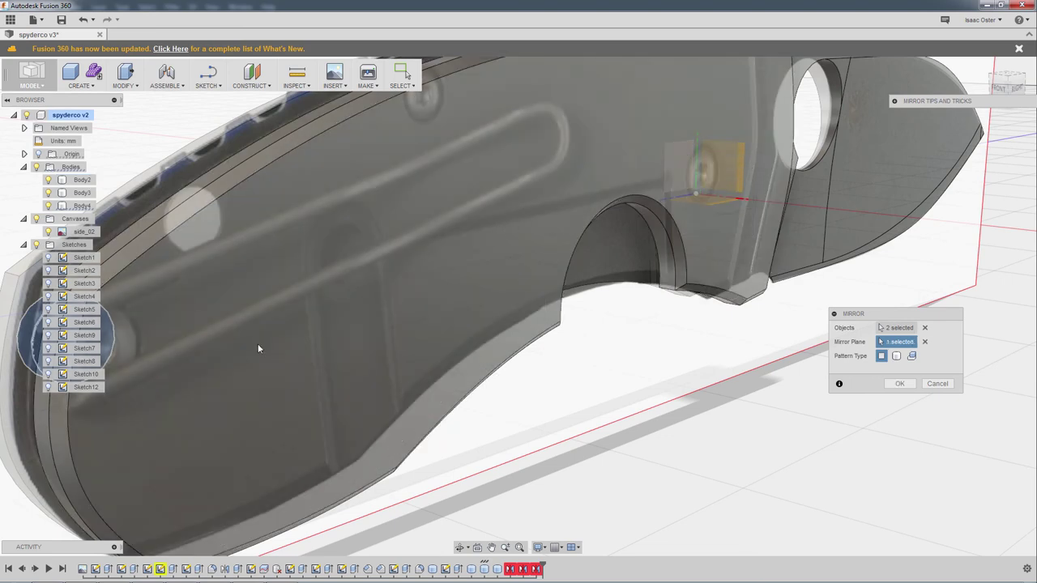
pyautogui.click(938, 384)
# Offset the floor faces of the three clip-side screw recesses by -11 mm to cut them through the handle.
pyautogui.moveTo(660, 388)
pyautogui.keyDown('shift'); pyautogui.mouseDown(button='middle')
pyautogui.moveTo(625, 393)
pyautogui.moveTo(650, 391)
pyautogui.mouseUp(button='middle'); pyautogui.keyUp('shift')
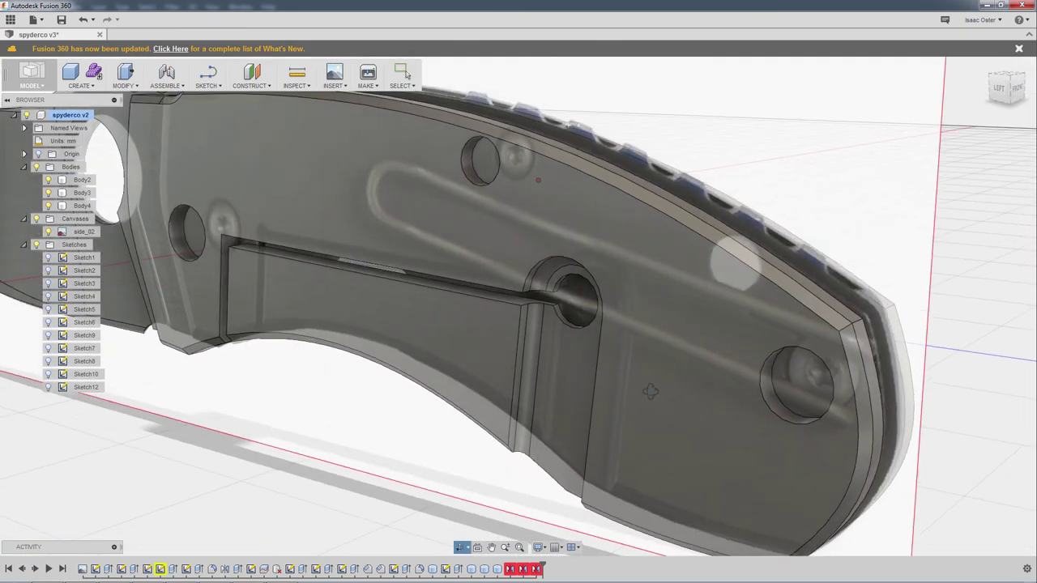
pyautogui.click(798, 381)
pyautogui.keyDown('shift'); pyautogui.moveTo(867, 243); pyautogui.dragTo(810, 235, button='middle'); pyautogui.keyUp('shift')
pyautogui.click(462, 155)
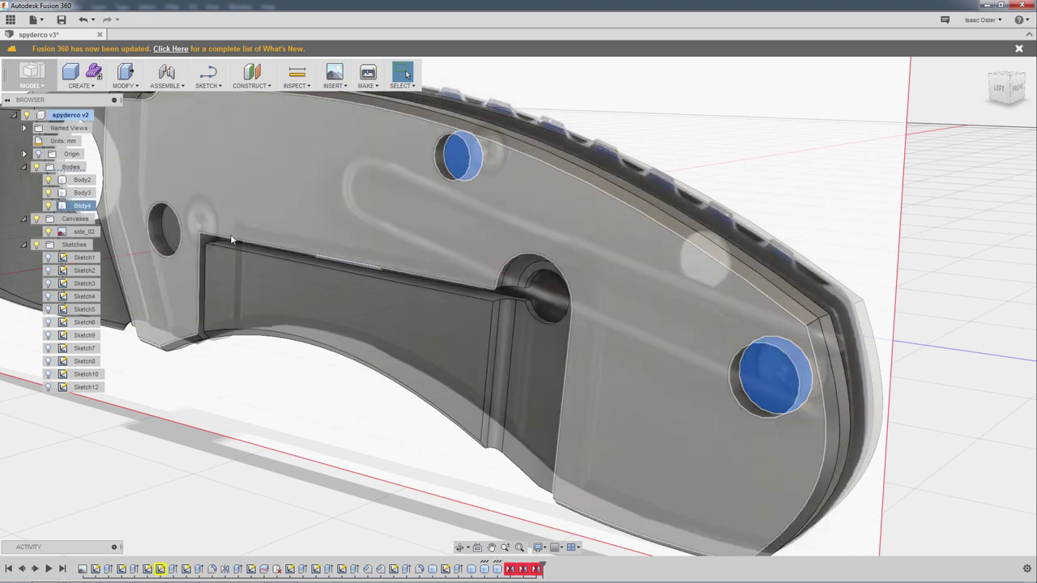
pyautogui.rightClick(172, 228)
pyautogui.click(199, 217)
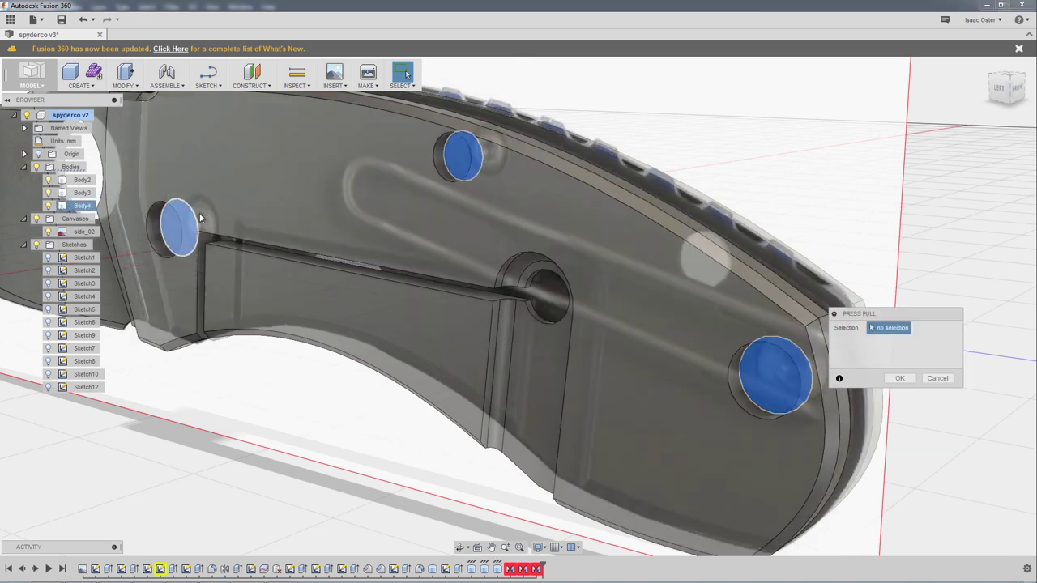
pyautogui.click(460, 161)
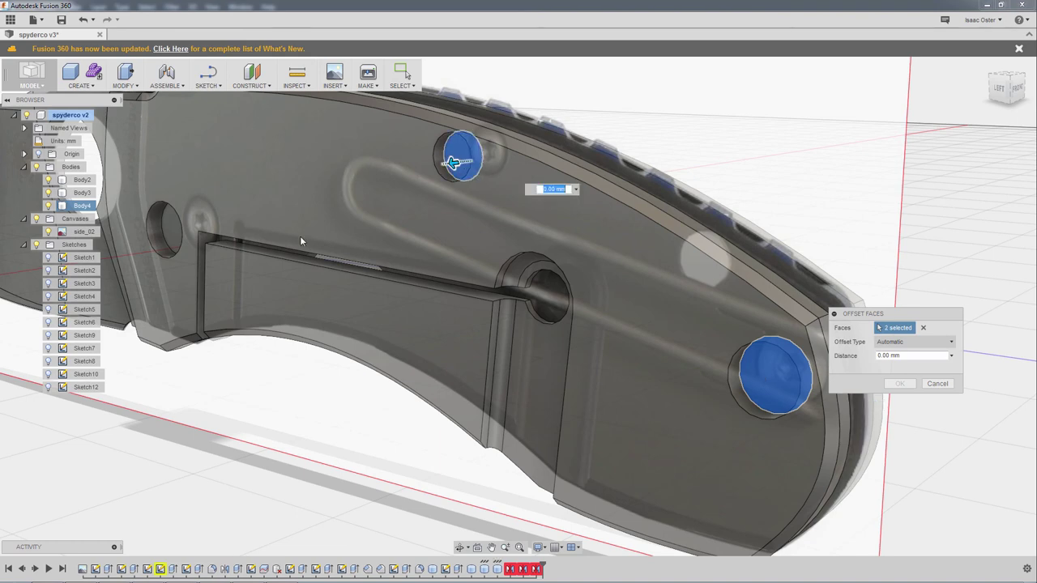
pyautogui.click(184, 237)
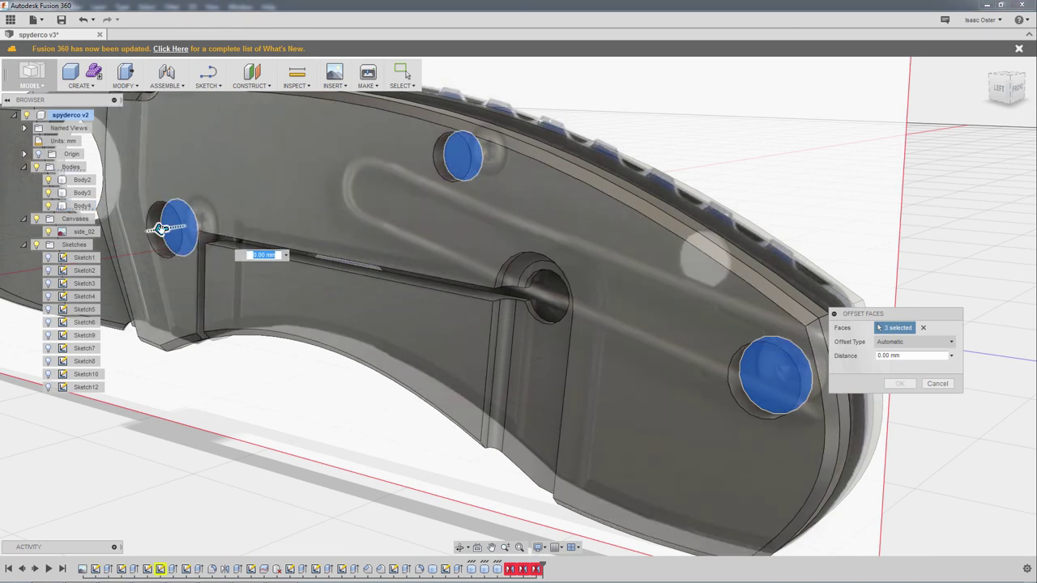
pyautogui.moveTo(162, 228); pyautogui.dragTo(256, 215)
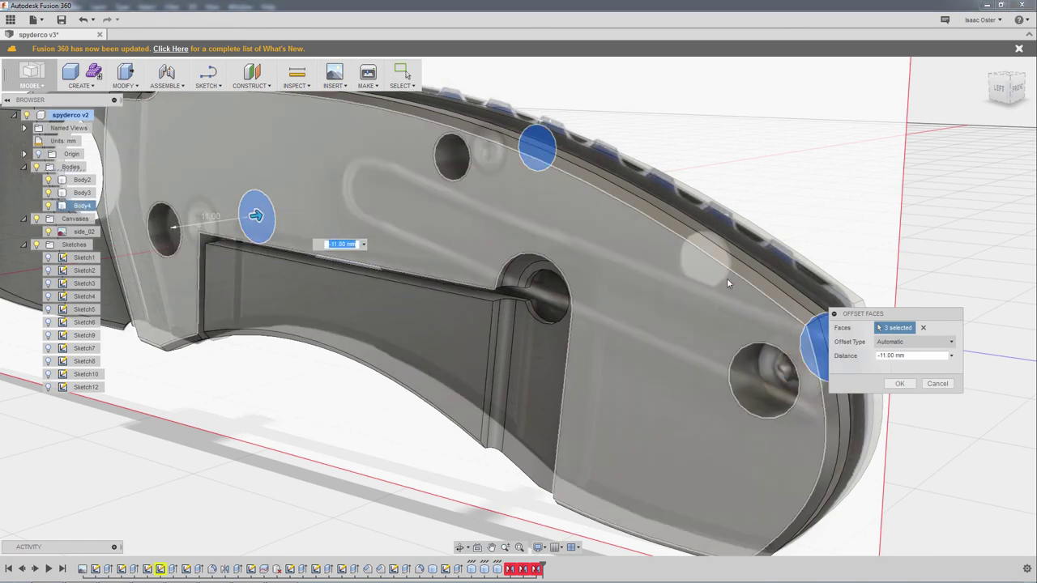
pyautogui.moveTo(727, 279)
pyautogui.keyDown('shift'); pyautogui.mouseDown(button='middle')
pyautogui.moveTo(707, 290)
pyautogui.moveTo(724, 290)
pyautogui.mouseUp(button='middle'); pyautogui.keyUp('shift')
pyautogui.click(901, 387)
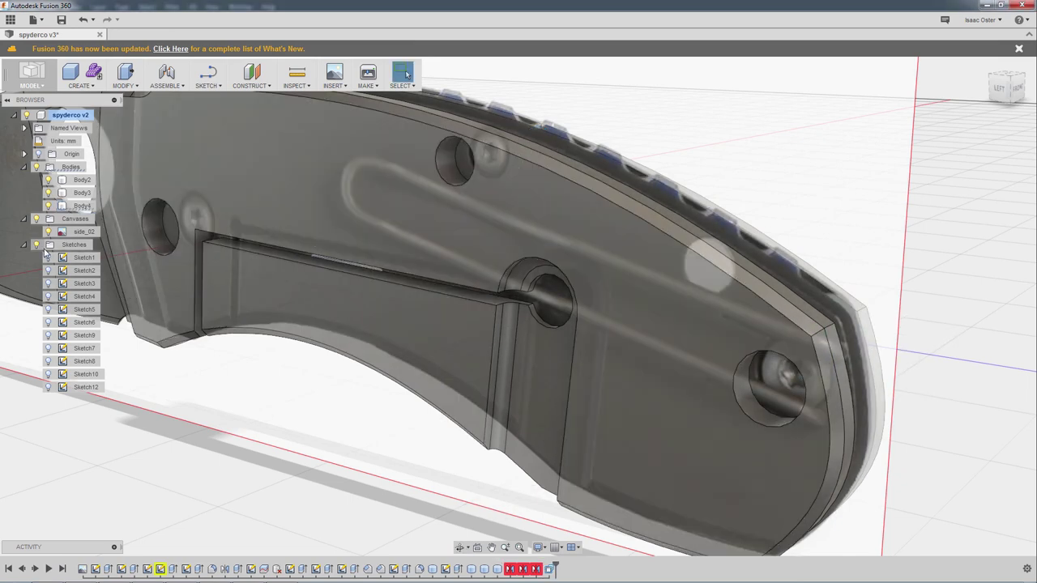
# Undo the offset of the screw recess floors and inspect the clip-side scale and its recesses from several angles.
pyautogui.click(37, 220)
pyautogui.moveTo(693, 312)
pyautogui.keyDown('shift'); pyautogui.mouseDown(button='middle')
pyautogui.moveTo(614, 300)
pyautogui.moveTo(713, 309)
pyautogui.mouseUp(button='middle'); pyautogui.keyUp('shift')
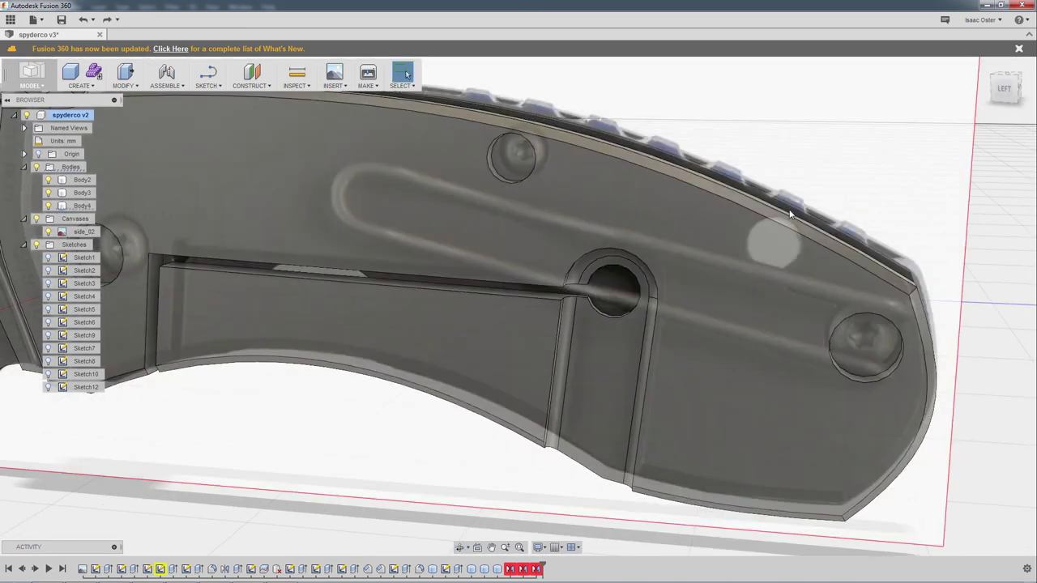
pyautogui.keyDown('shift'); pyautogui.moveTo(716, 250); pyautogui.dragTo(638, 310, button='middle'); pyautogui.keyUp('shift')
pyautogui.keyDown('shift'); pyautogui.moveTo(633, 351); pyautogui.dragTo(665, 429, button='middle'); pyautogui.keyUp('shift')
pyautogui.click(465, 360)
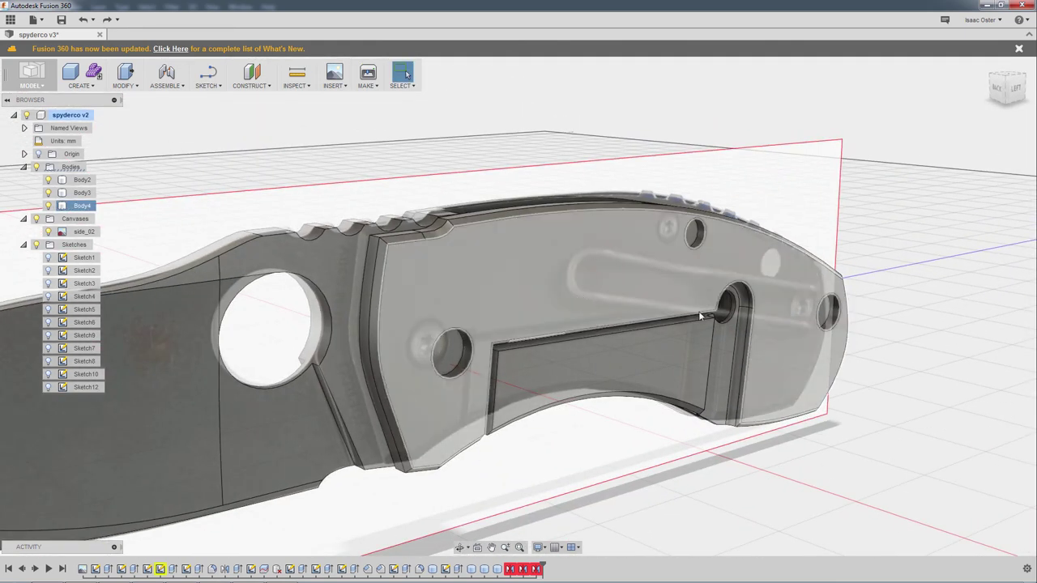
pyautogui.moveTo(776, 382)
pyautogui.keyDown('shift'); pyautogui.mouseDown(button='middle')
pyautogui.moveTo(722, 342)
pyautogui.moveTo(615, 373)
pyautogui.moveTo(667, 386)
pyautogui.moveTo(703, 373)
pyautogui.moveTo(667, 384)
pyautogui.mouseUp(button='middle'); pyautogui.keyUp('shift')
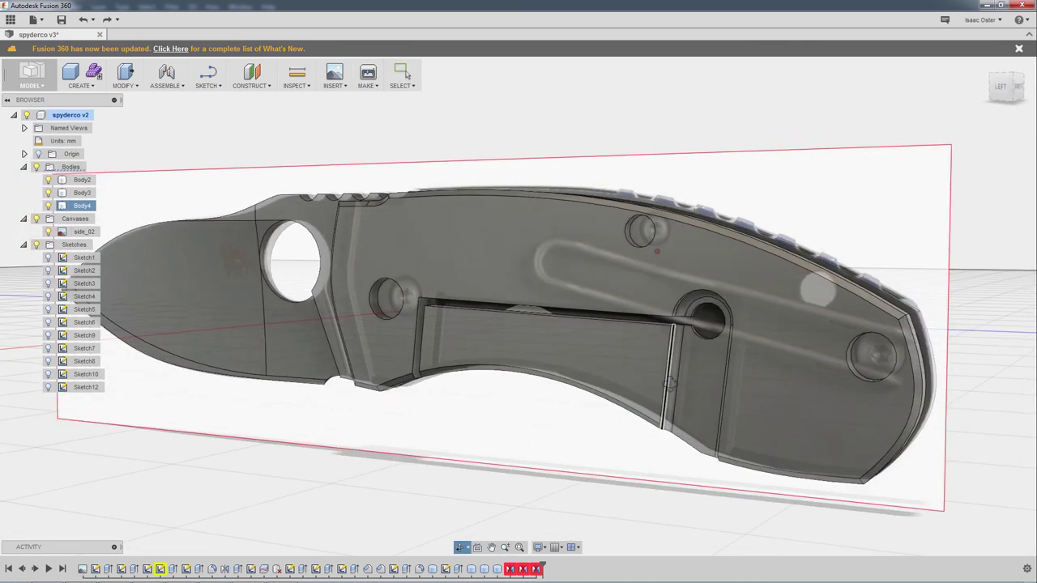